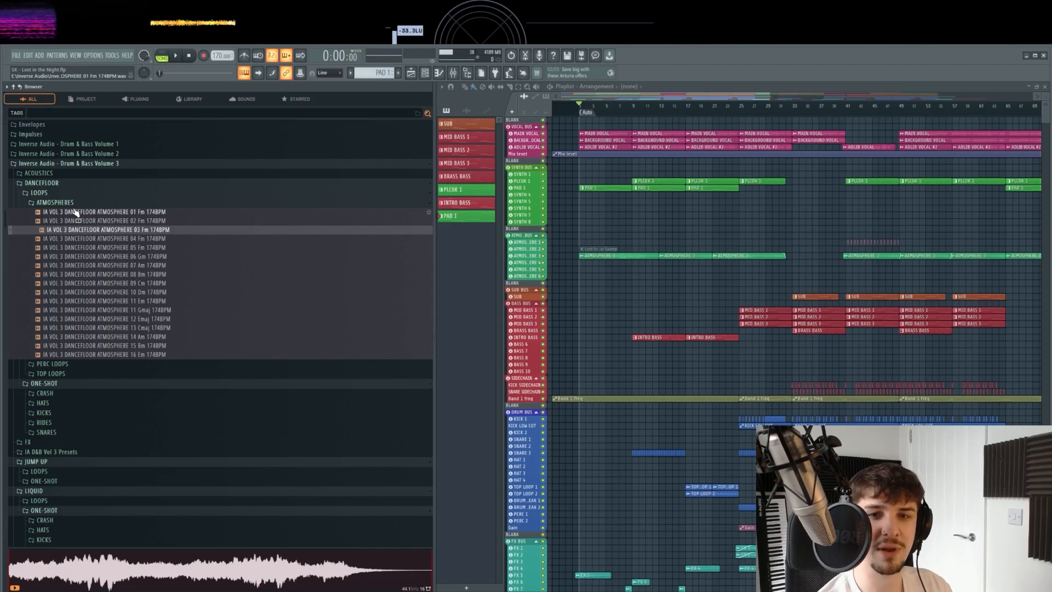
Audition the Dancefloor atmosphere loop 01 and several of the first Jump Up one-shot kicks from Drum & Bass Volume 3
click(75, 213)
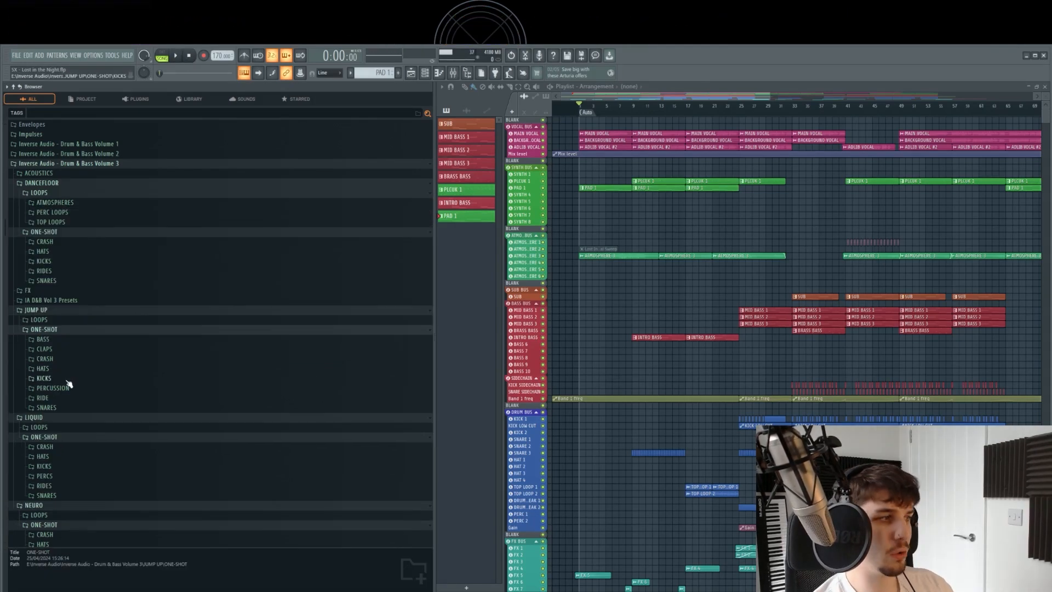
click(67, 380)
click(108, 169)
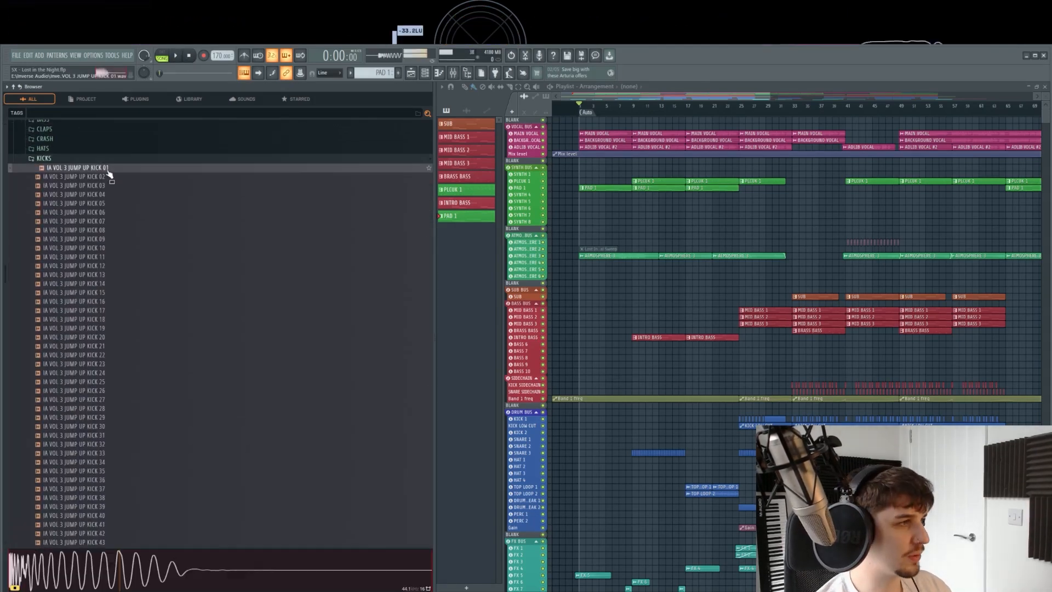
click(112, 196)
click(112, 204)
click(110, 212)
click(109, 221)
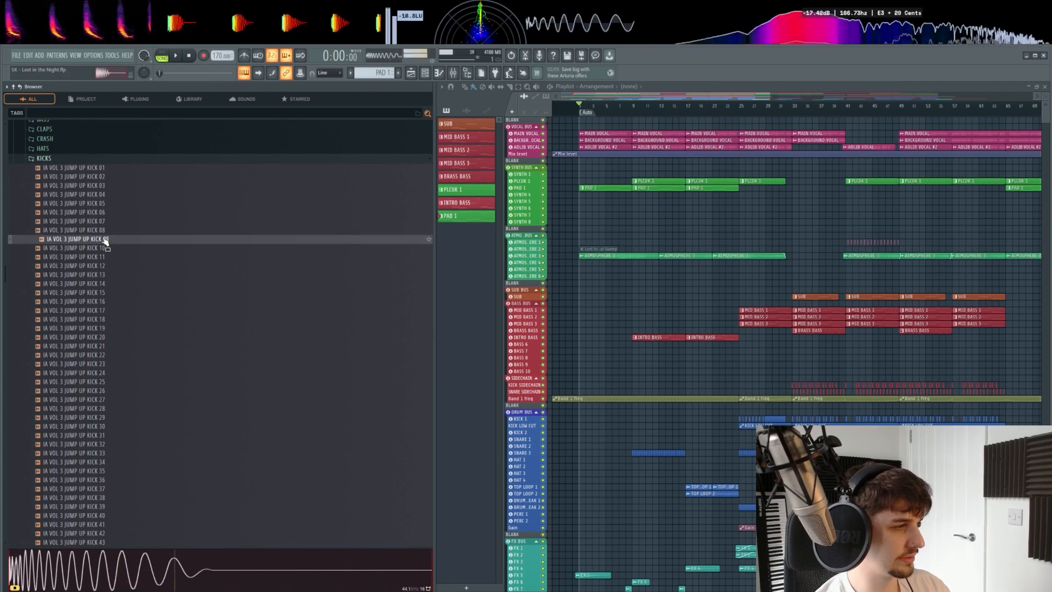
Audition several Jump Up one-shot hats, including hats 02, 07, 12 and 16
scroll(130, 265, up, 6)
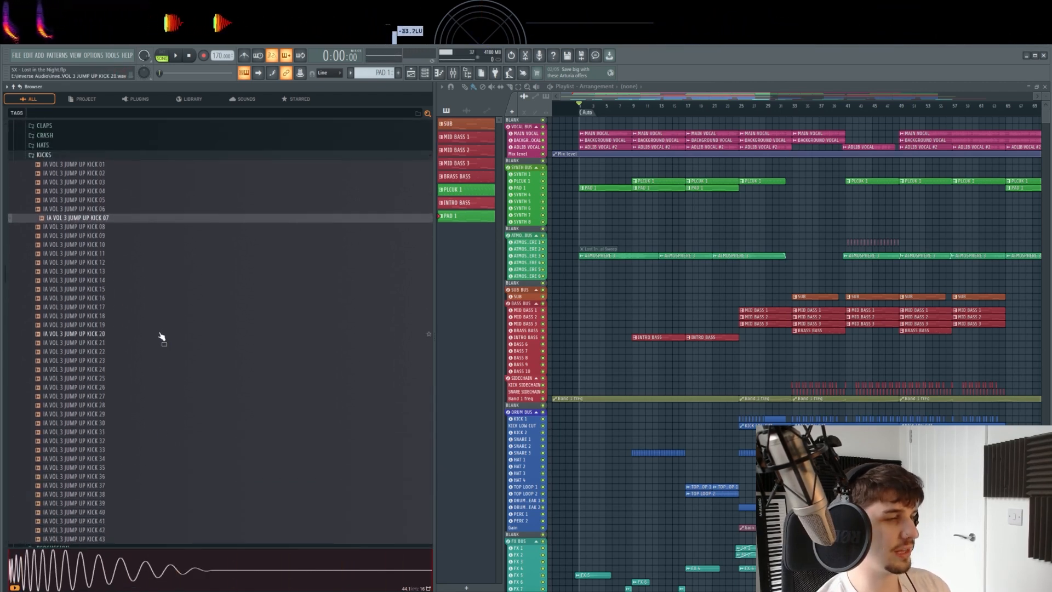
click(50, 327)
click(74, 328)
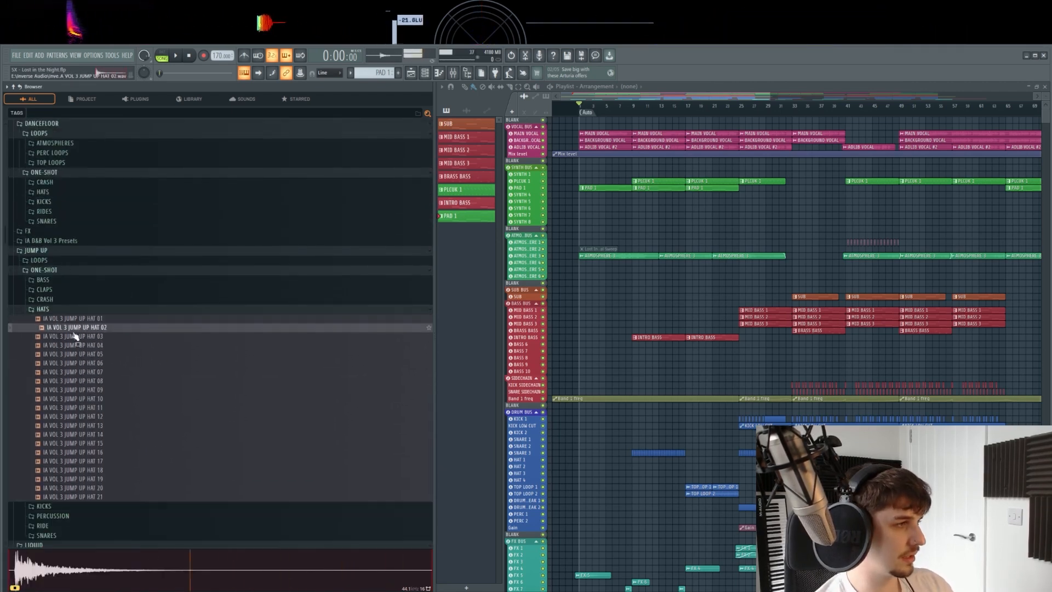
click(82, 373)
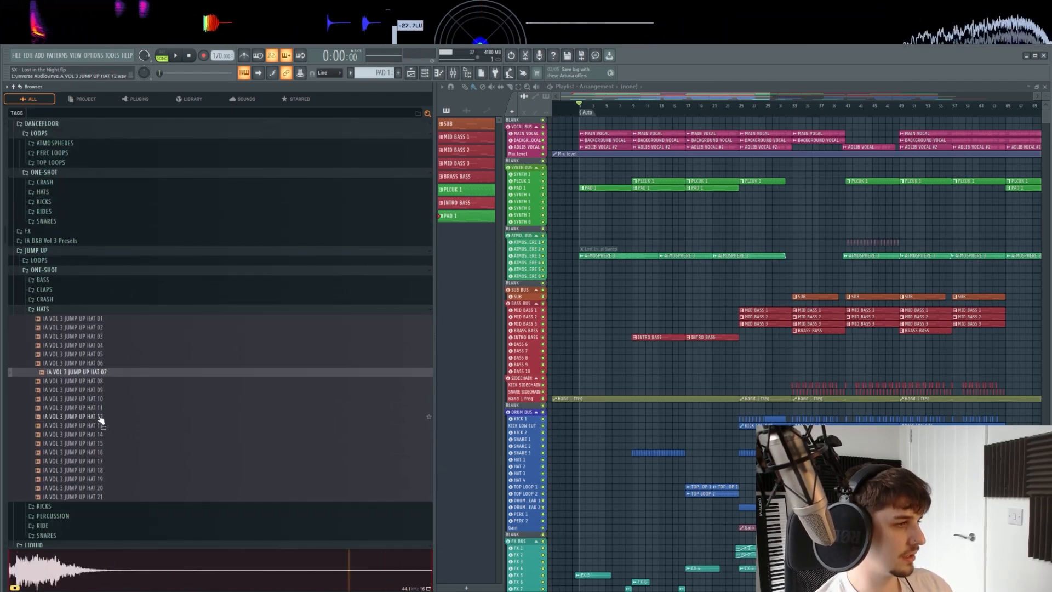
click(98, 418)
click(95, 453)
Audition several Jump Up one-shot snares, including snares 27, 21, 13, 07, 03 and 05
click(88, 375)
click(103, 375)
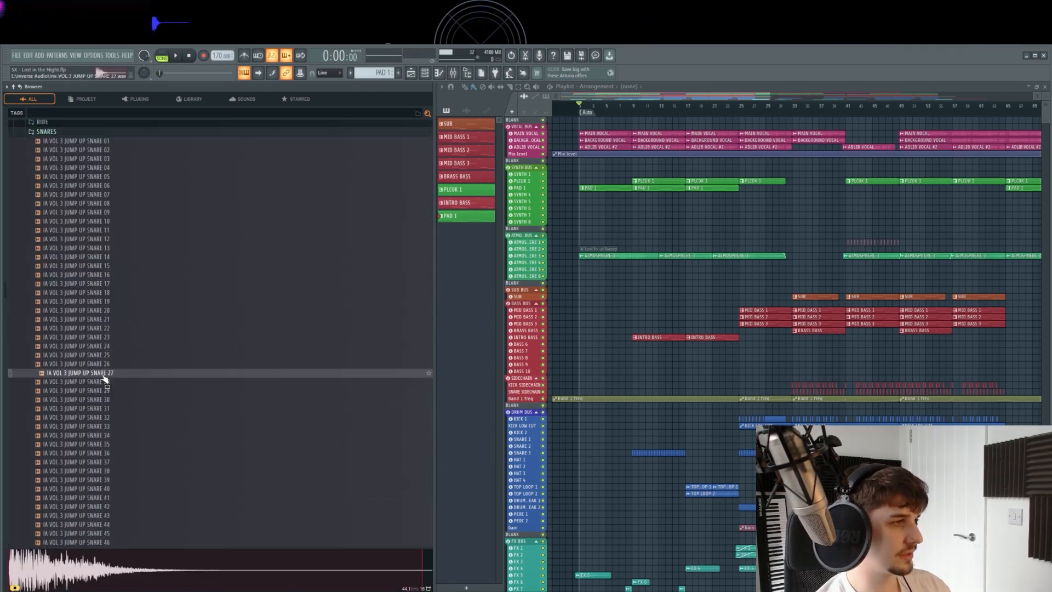
click(91, 319)
click(91, 247)
click(94, 195)
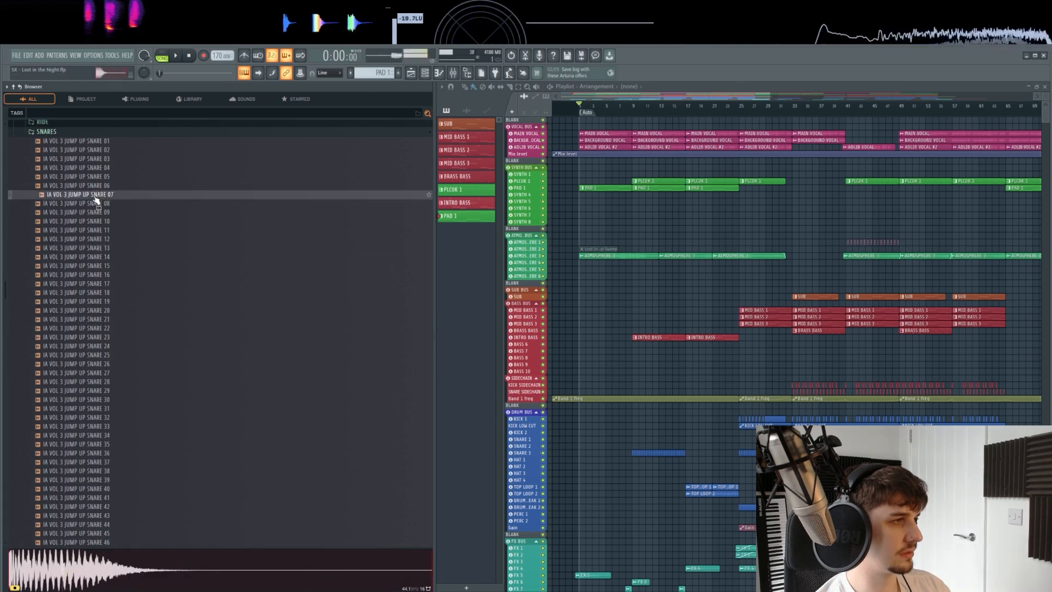
click(97, 159)
click(99, 176)
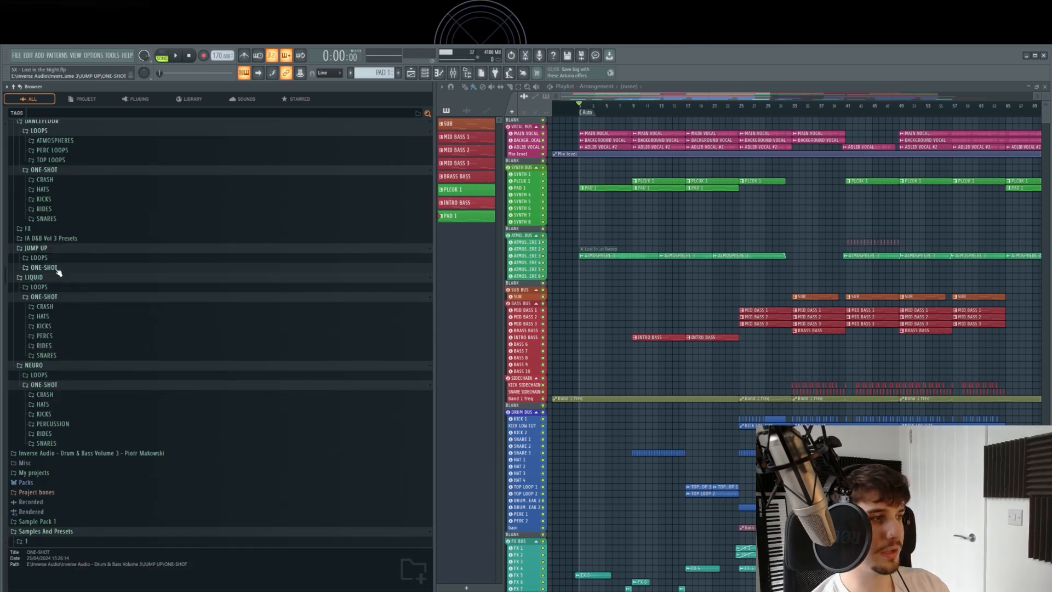
Browse the Jump Up one-shot bass folder and audition selected samples between bass 06 and bass 37
click(57, 268)
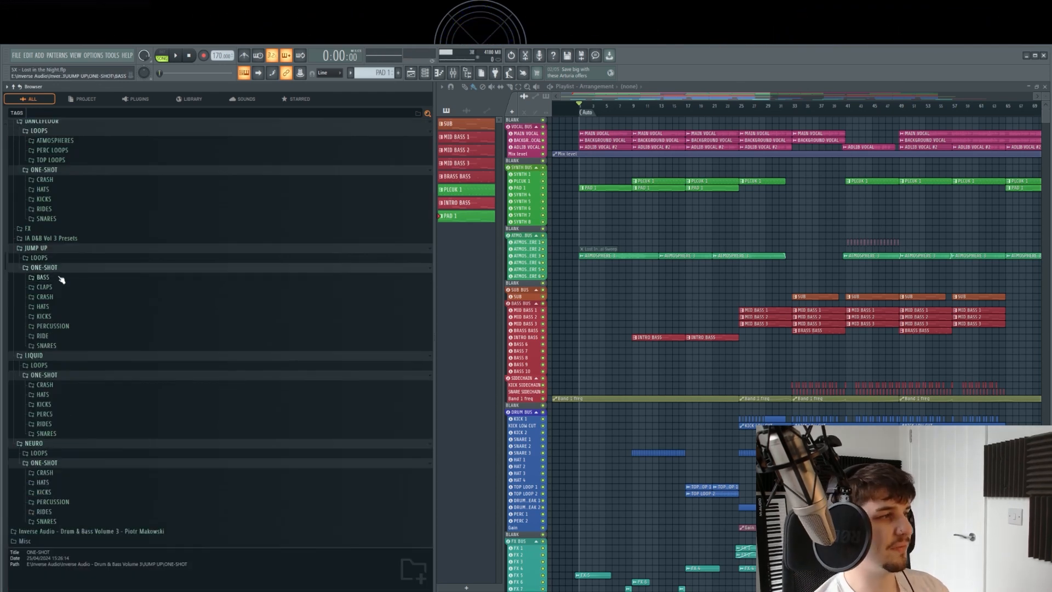
click(59, 277)
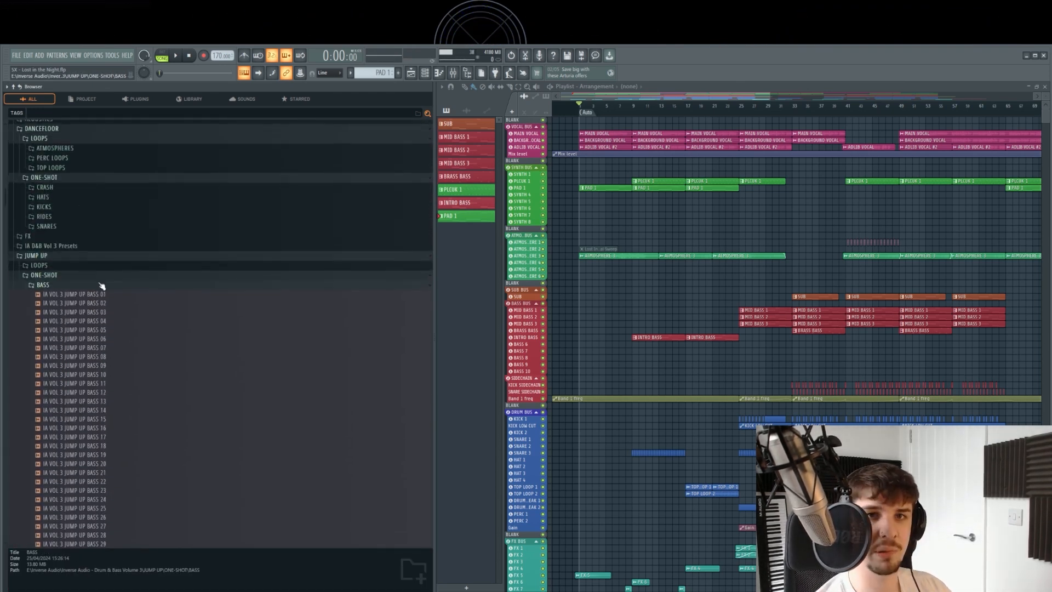
scroll(101, 321, down, 14)
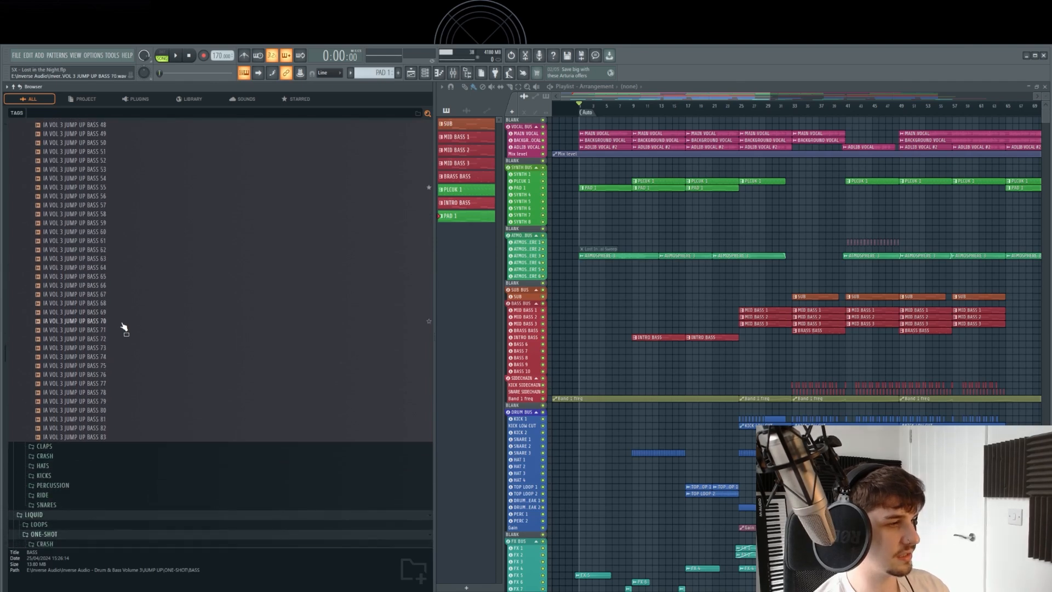
scroll(124, 326, up, 8)
scroll(126, 325, up, 4)
click(106, 241)
click(109, 233)
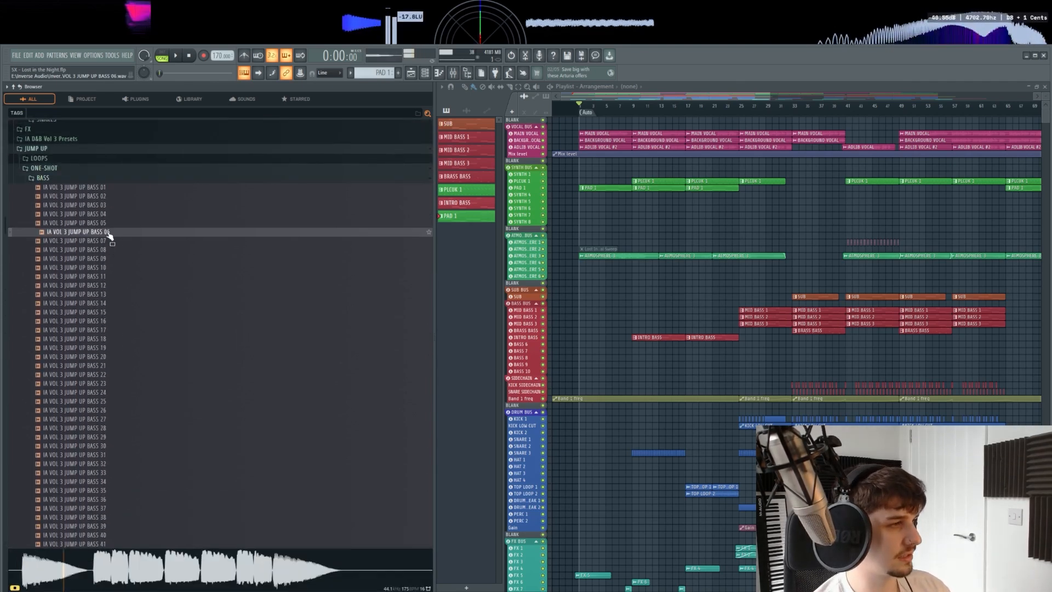
click(106, 348)
click(107, 392)
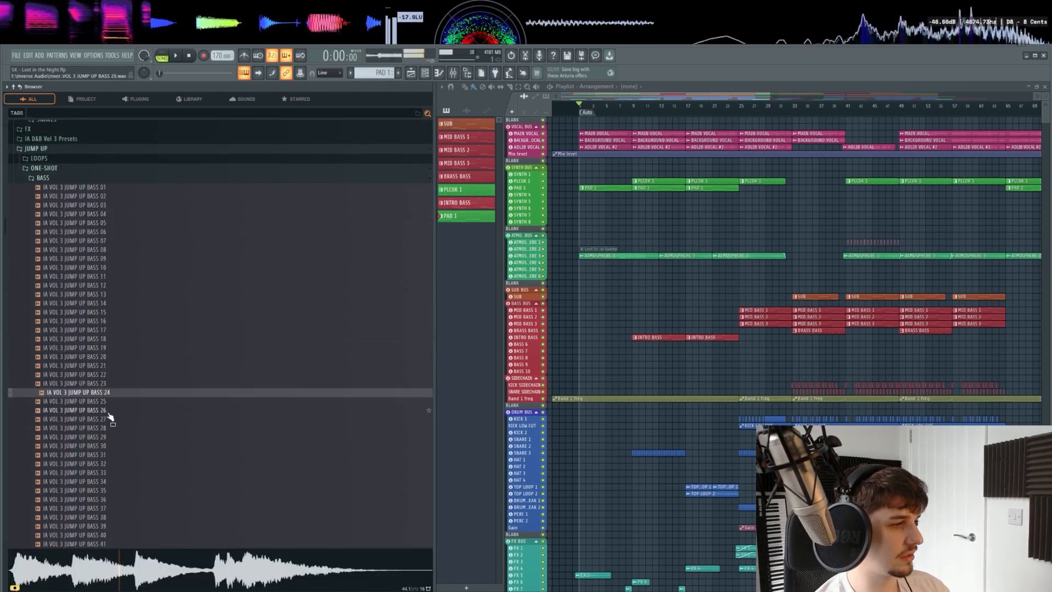
click(107, 428)
click(108, 436)
click(107, 472)
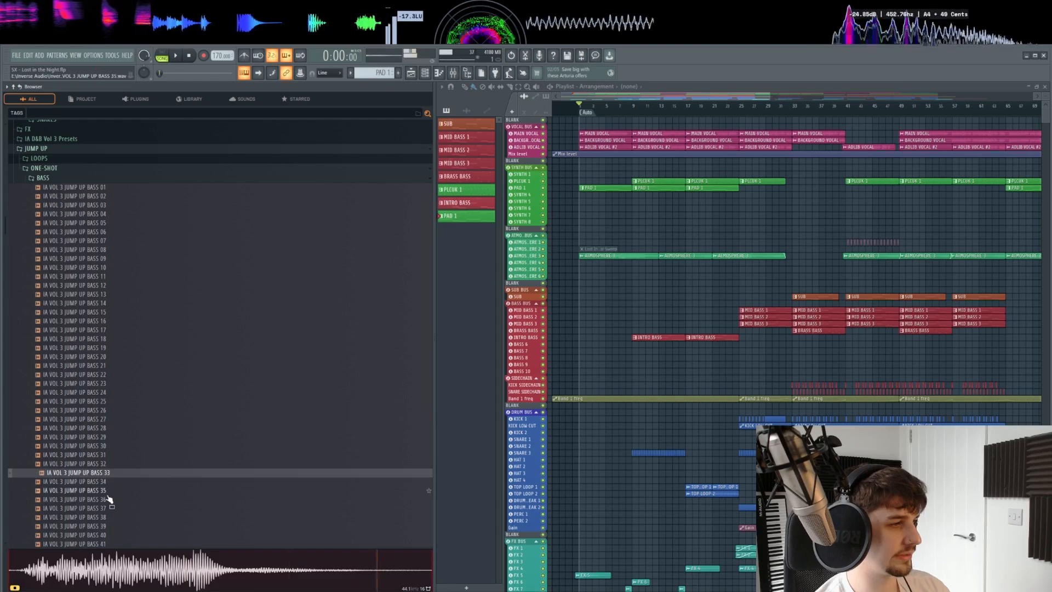
click(106, 491)
click(102, 508)
click(103, 499)
Audition the Jump Up bass one-shots one after another from bass 37 through bass 54
key(Down)
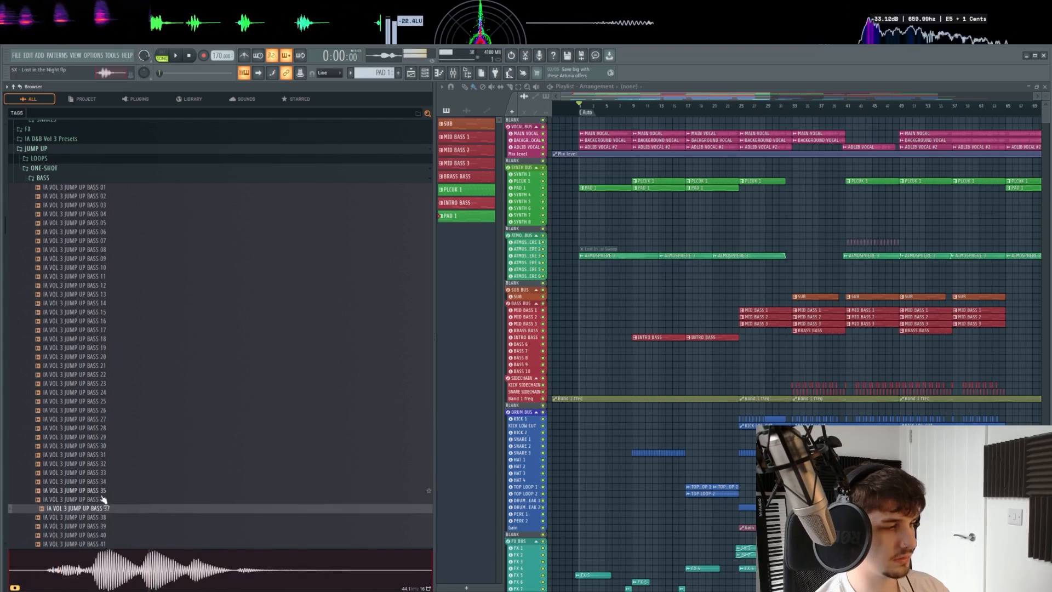
key(Down)
key(Down)
key(Down)
key(Down)
key(Down)
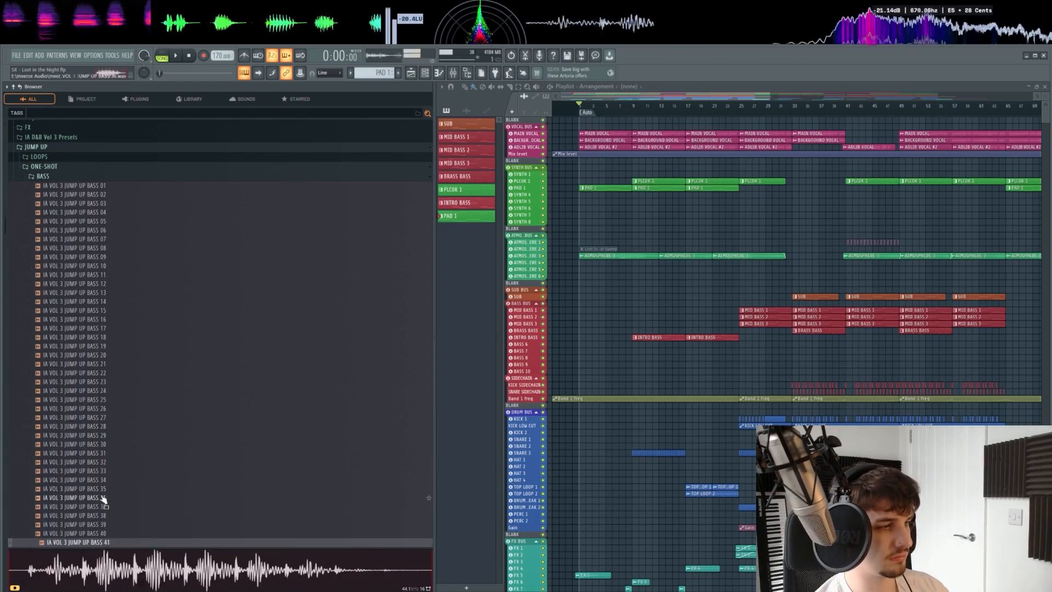
key(Down)
key(Down)
key(Down)
key(Down)
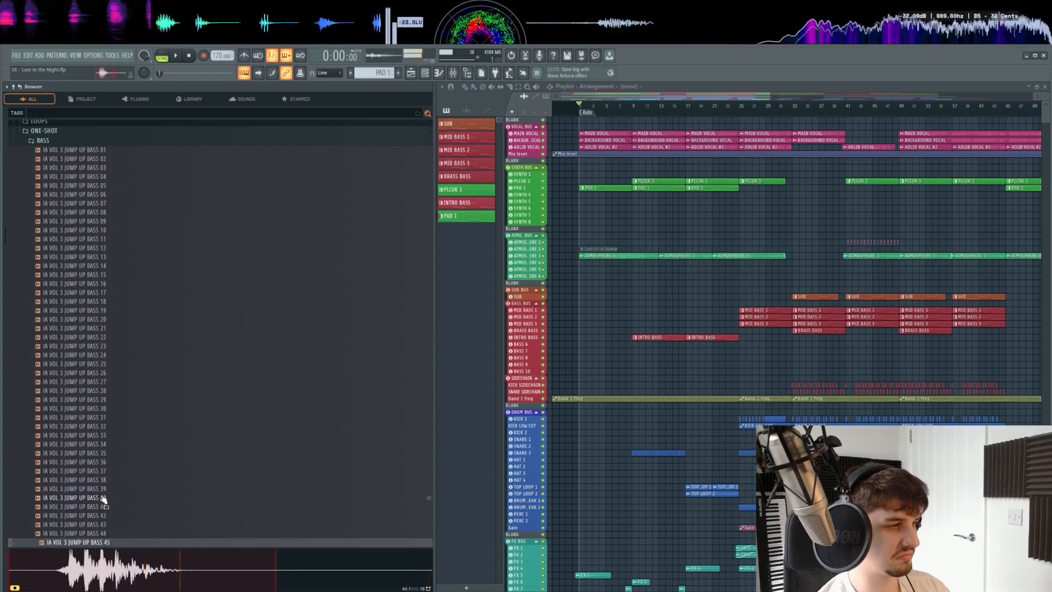
key(Down)
key(Down)
key(Down)
key(Down)
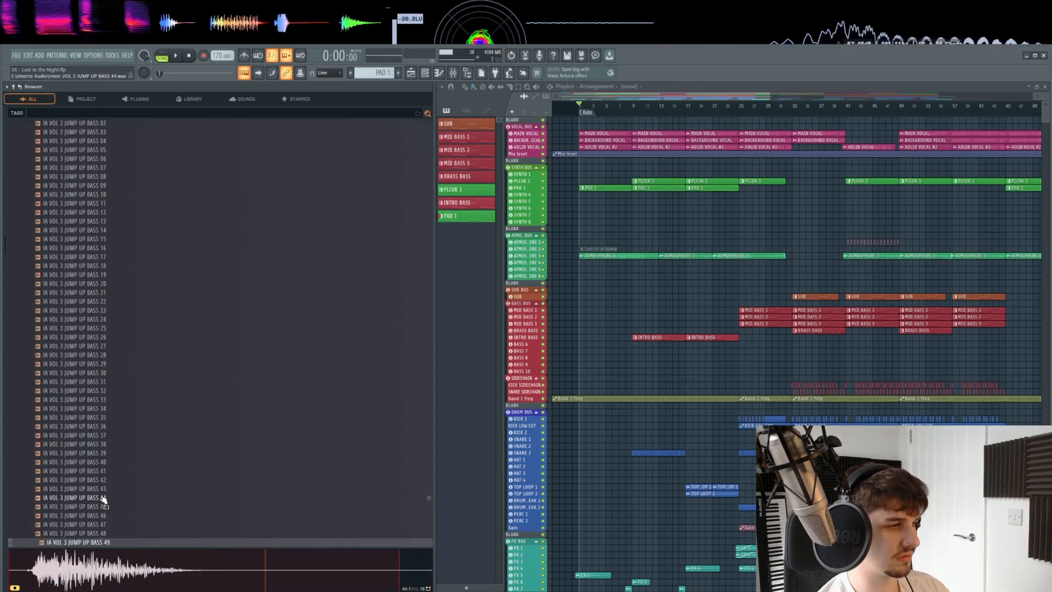
key(Down)
key(Down)
key(Down)
key(Down)
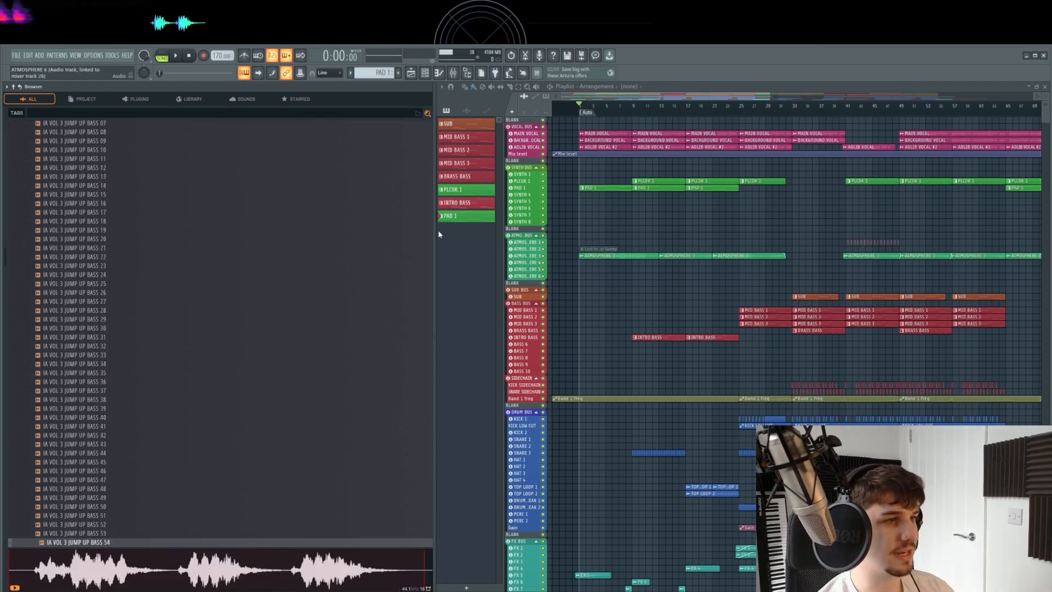
Narrow the sample browser to give the playlist more room and collapse the Jump Up bass folder
drag(433, 233, 192, 266)
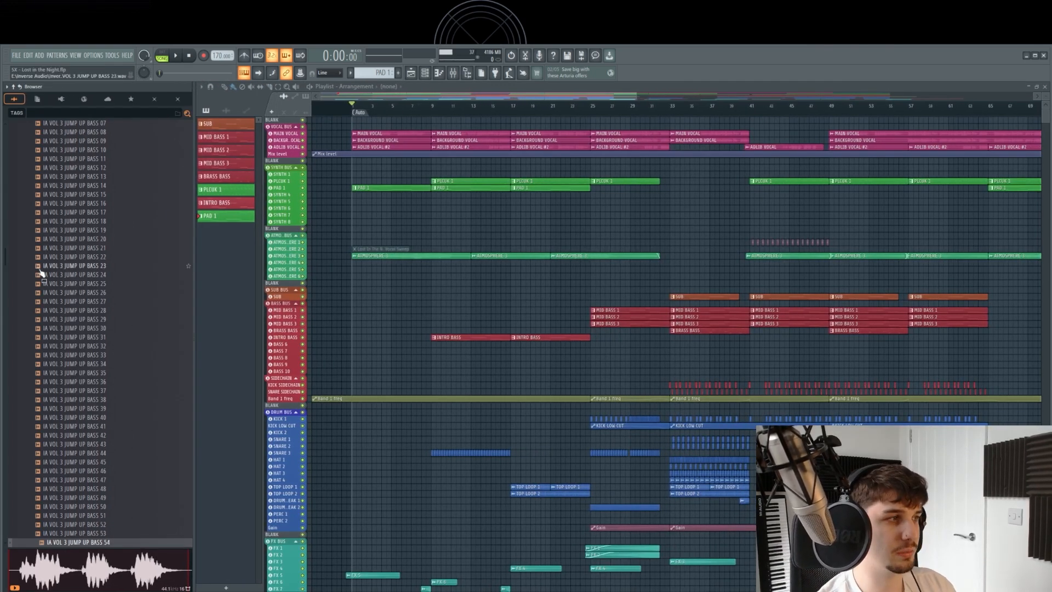
scroll(86, 370, up, 10)
click(68, 383)
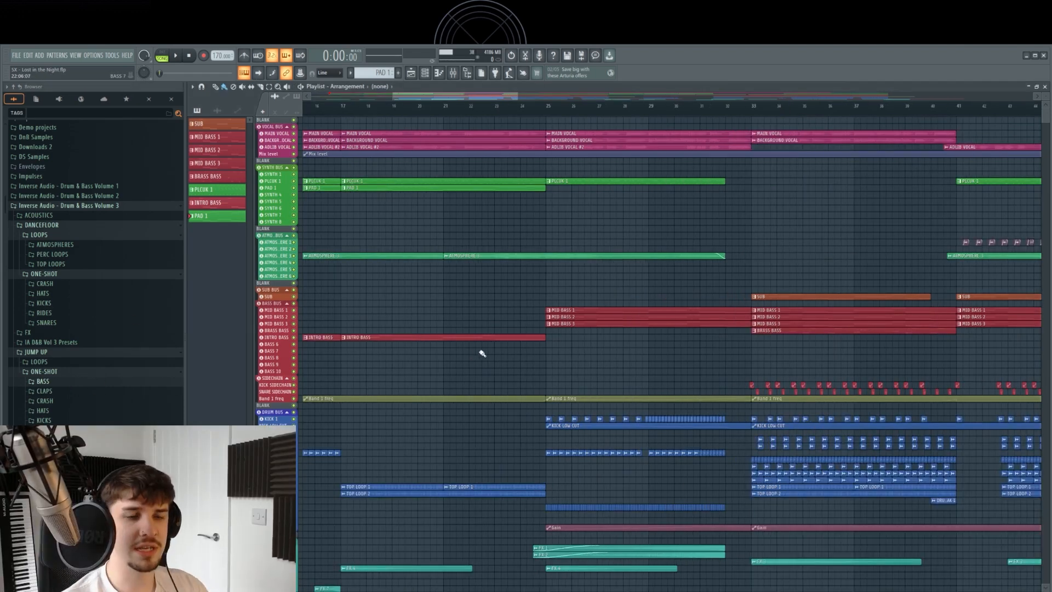
Solo the KICK 1 track at the drop in bar 33 and re-enable the KICK LOW CUT automation track
scroll(561, 350, up, 6)
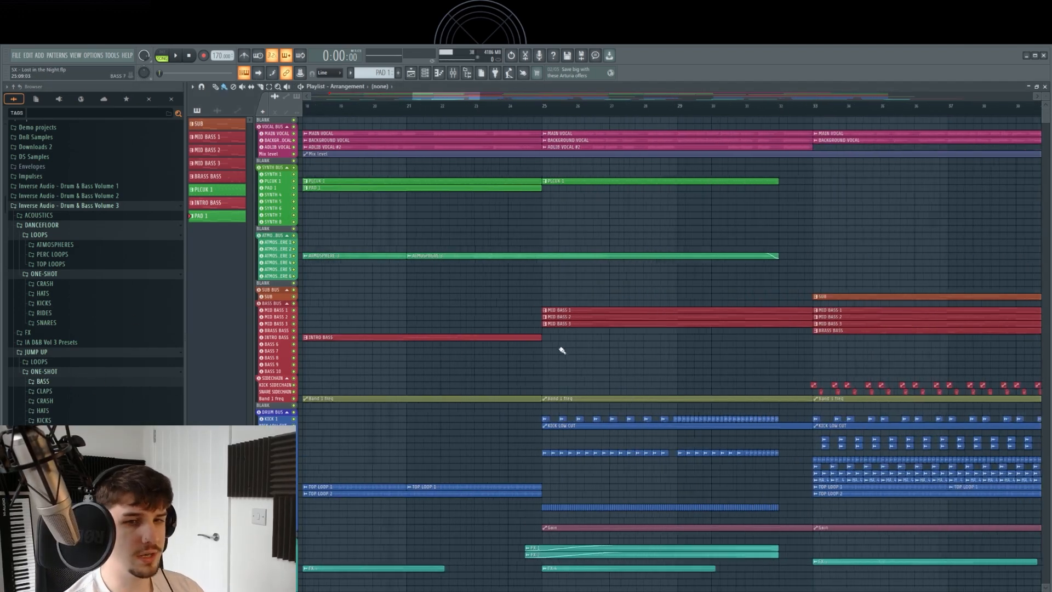
scroll(548, 350, up, 2)
mouse_move(570, 354)
mouse_down()
mouse_move(453, 368)
mouse_move(589, 302)
mouse_up()
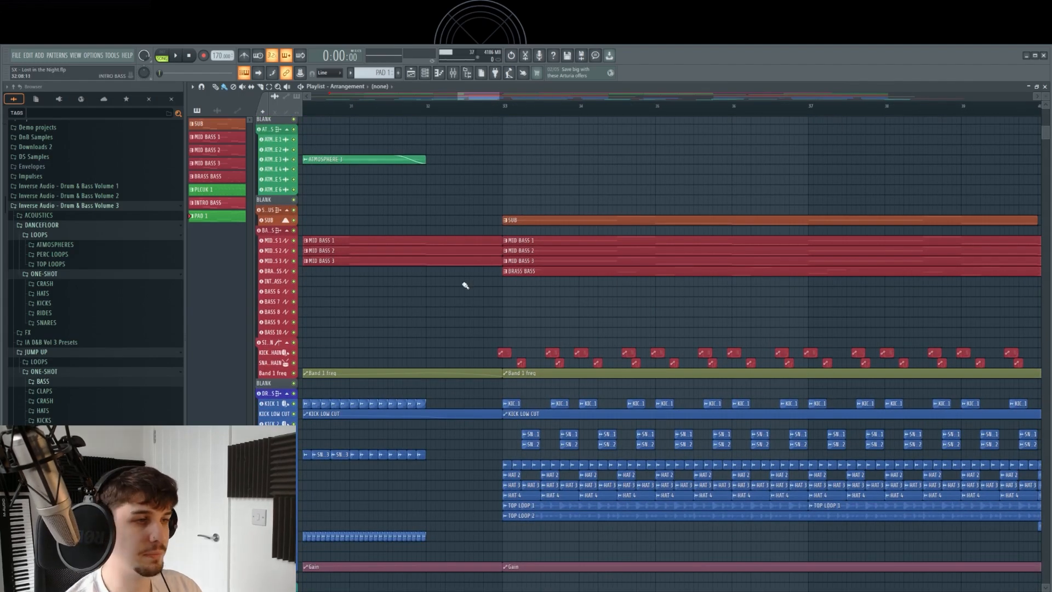
drag(520, 366, 519, 345)
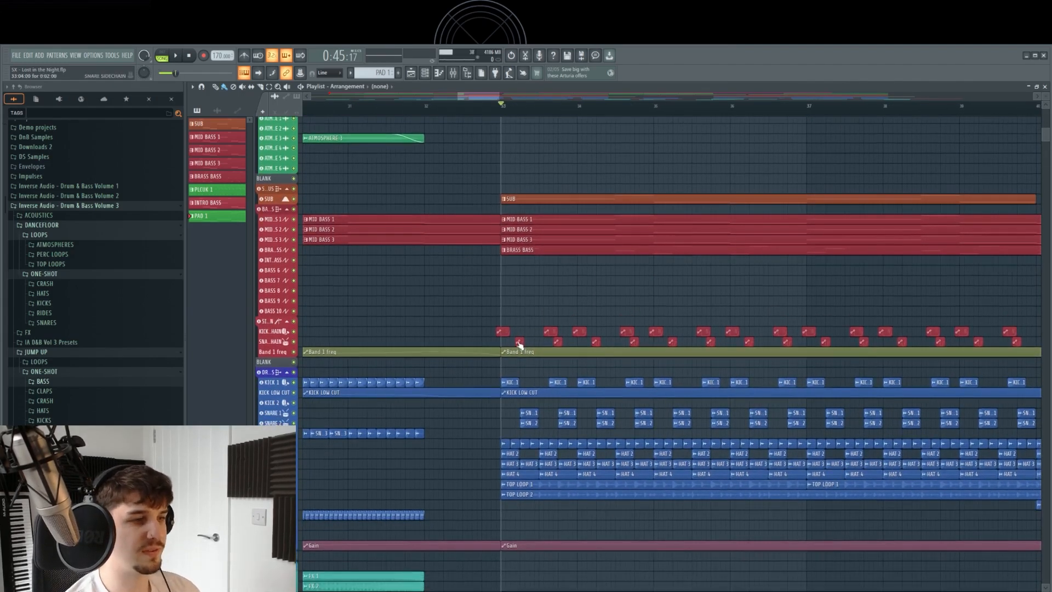
scroll(516, 351, up, 6)
drag(469, 425, 421, 350)
right_click(294, 327)
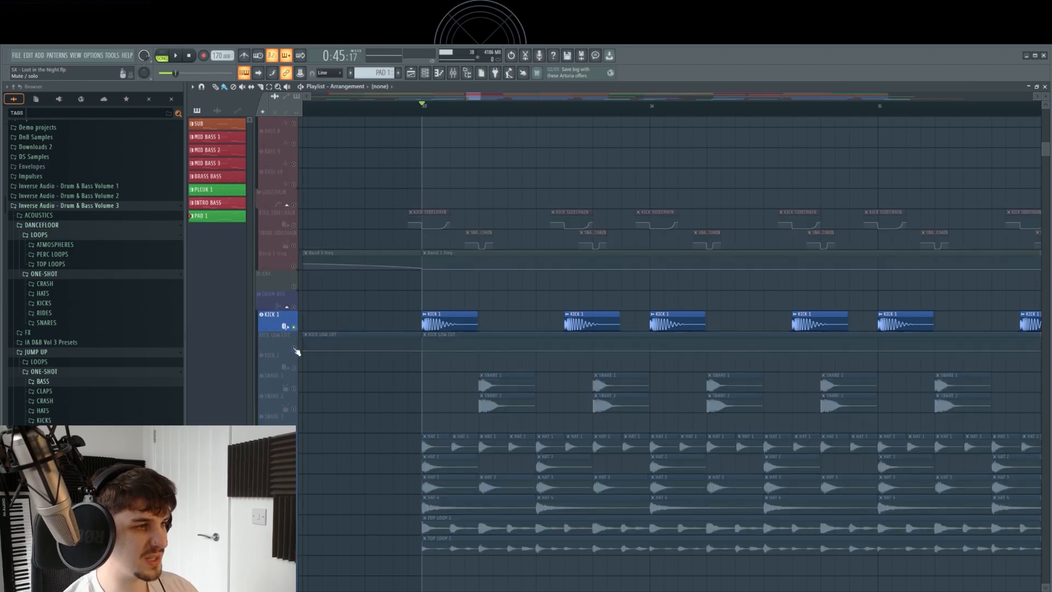
click(294, 348)
Examine the waveform of the first KICK 1 clip at bar 33 and play the soloed kick
scroll(411, 354, up, 6)
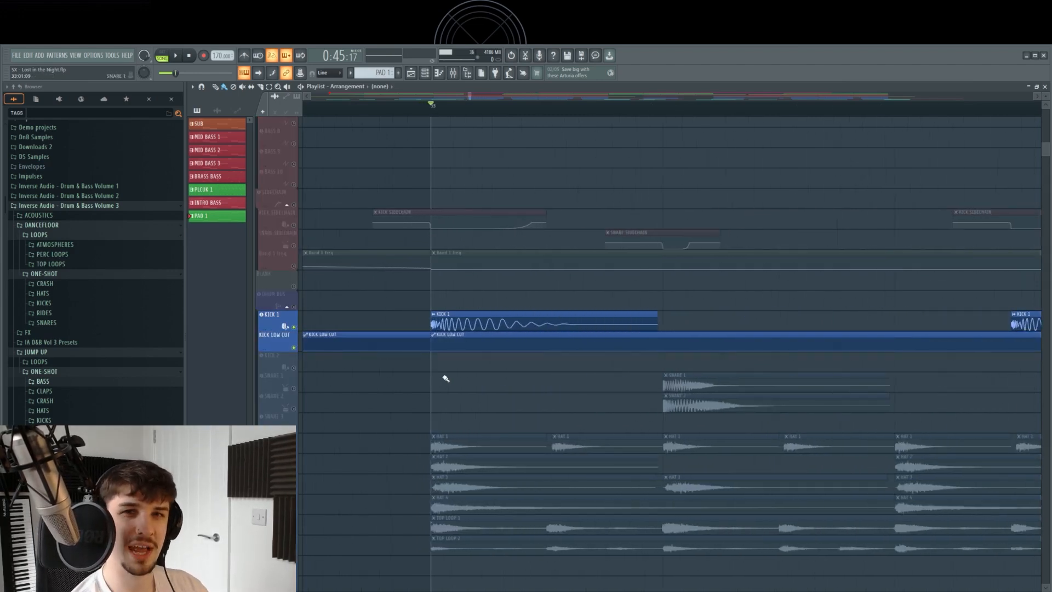
scroll(475, 318, up, 2)
scroll(429, 327, up, 3)
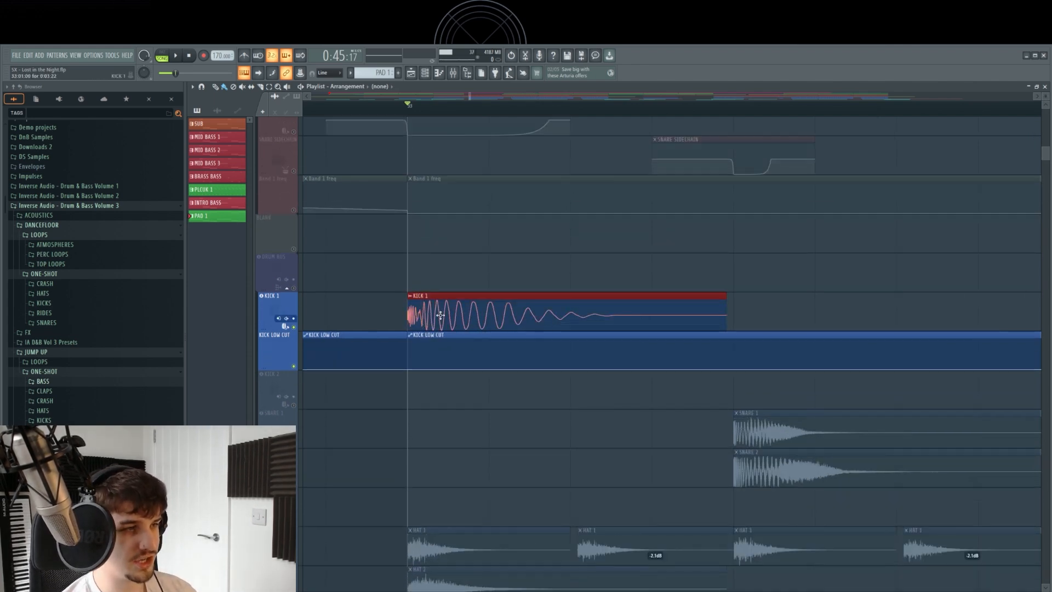
drag(427, 316, 645, 324)
right_click(540, 269)
scroll(578, 308, down, 1)
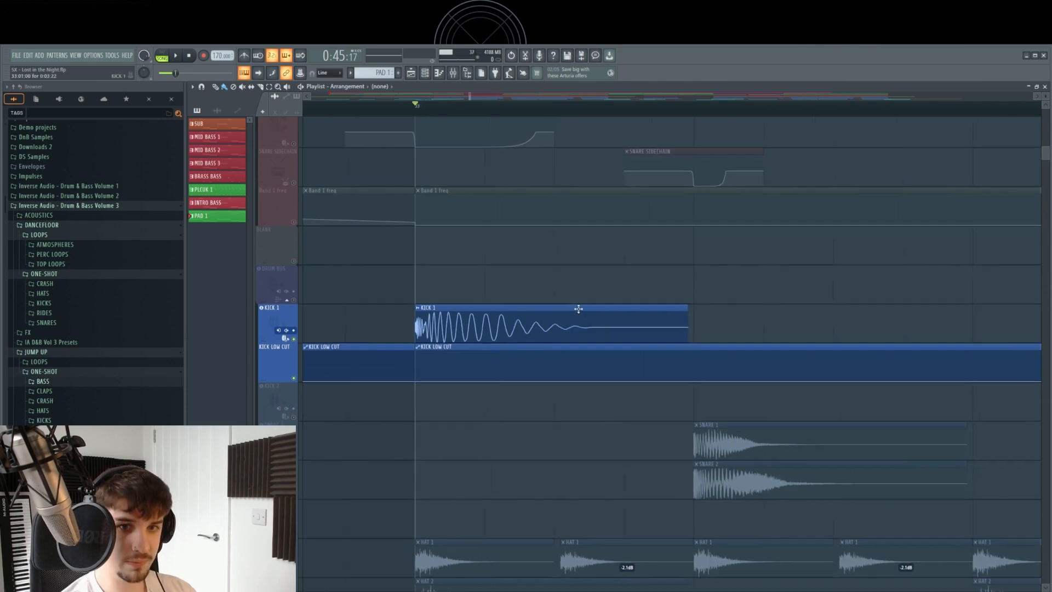
drag(580, 307, 563, 337)
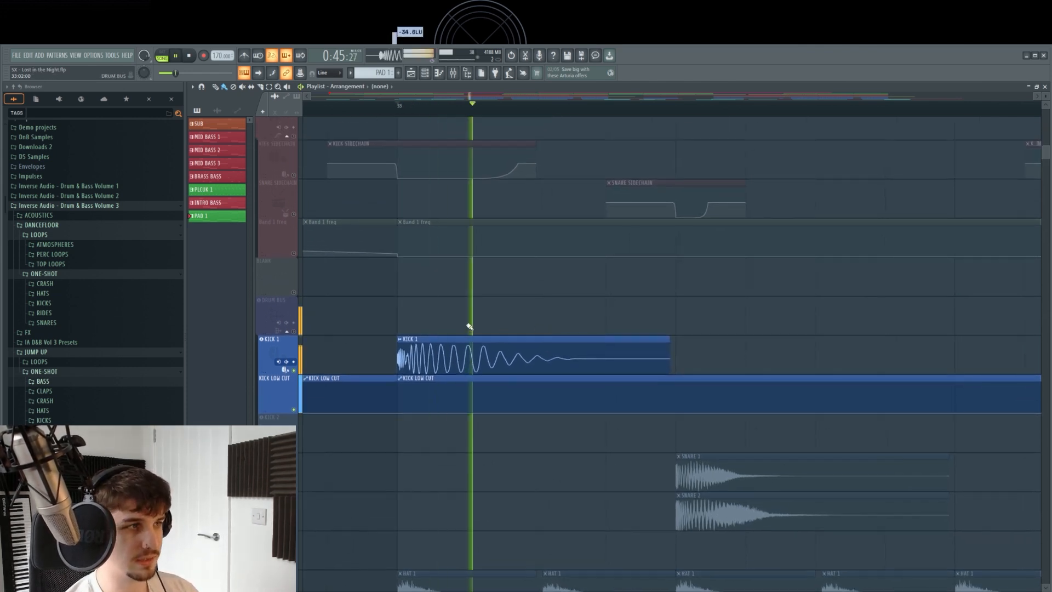
key(space)
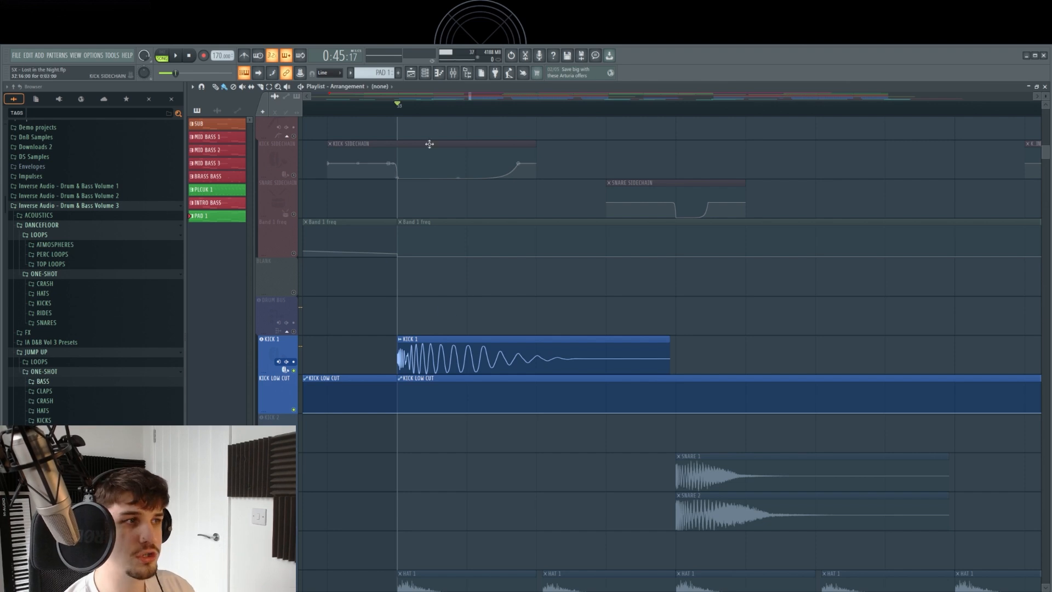
key(space)
key(space)
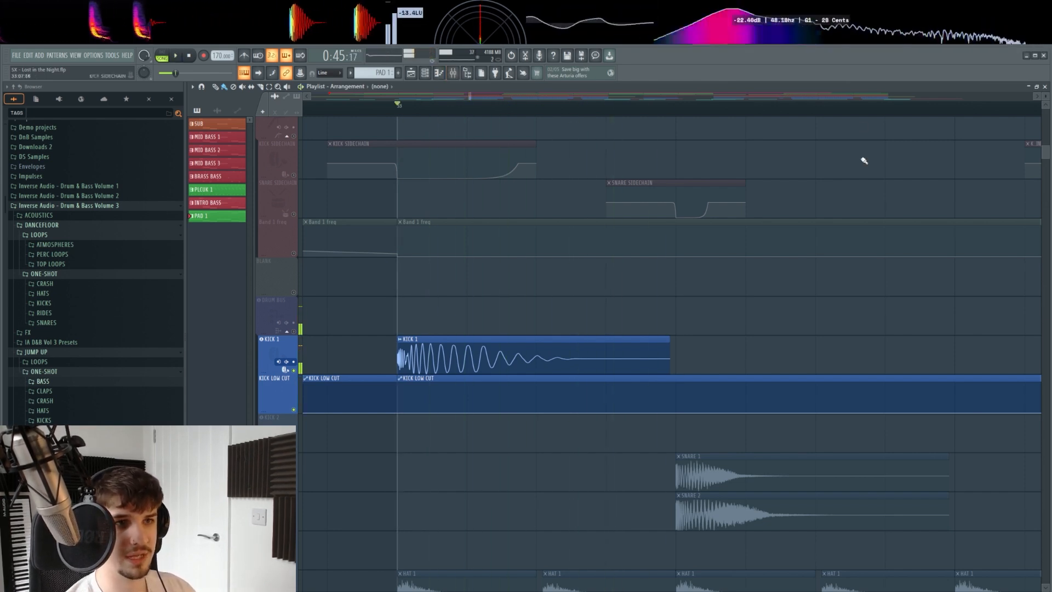
Open Fruity parametric EQ 2 on the KICK 1 mixer channel and lower its high-cut filter to remove the upper frequencies
key(F9)
scroll(721, 242, right, 5)
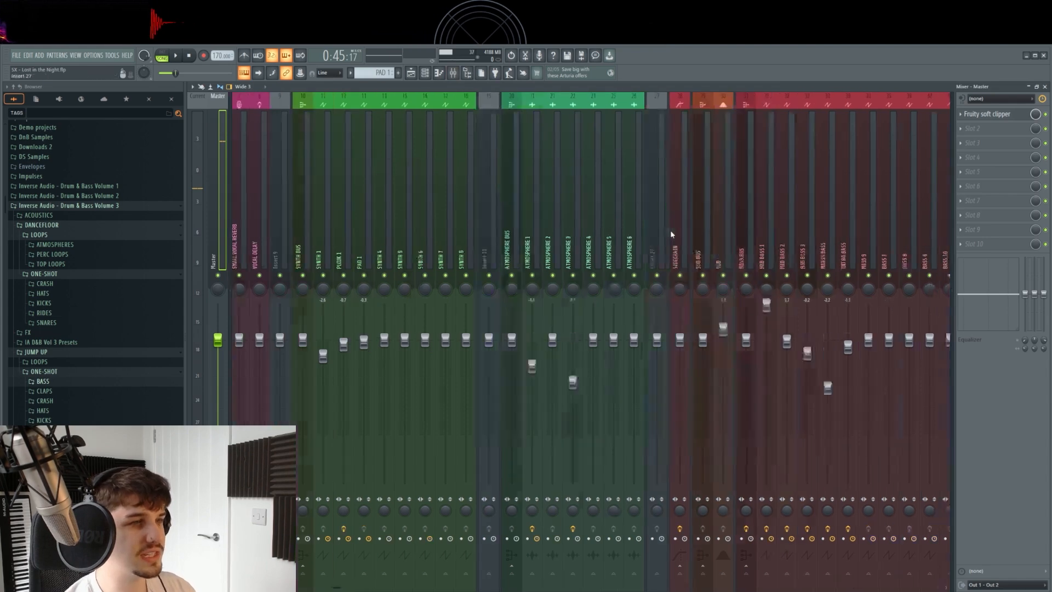
scroll(675, 219, right, 6)
click(682, 209)
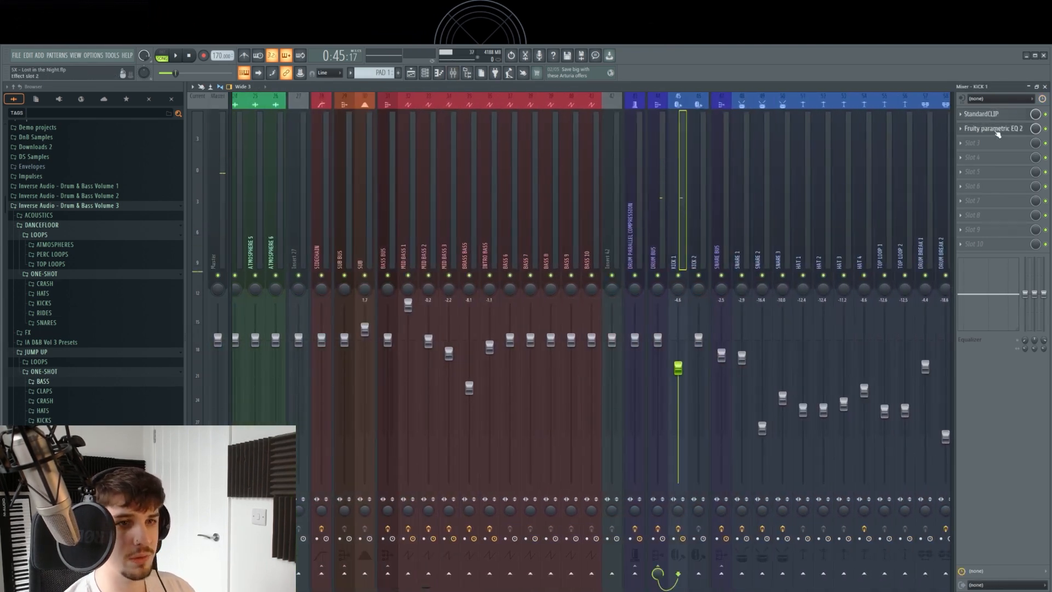
click(997, 133)
drag(777, 295, 679, 291)
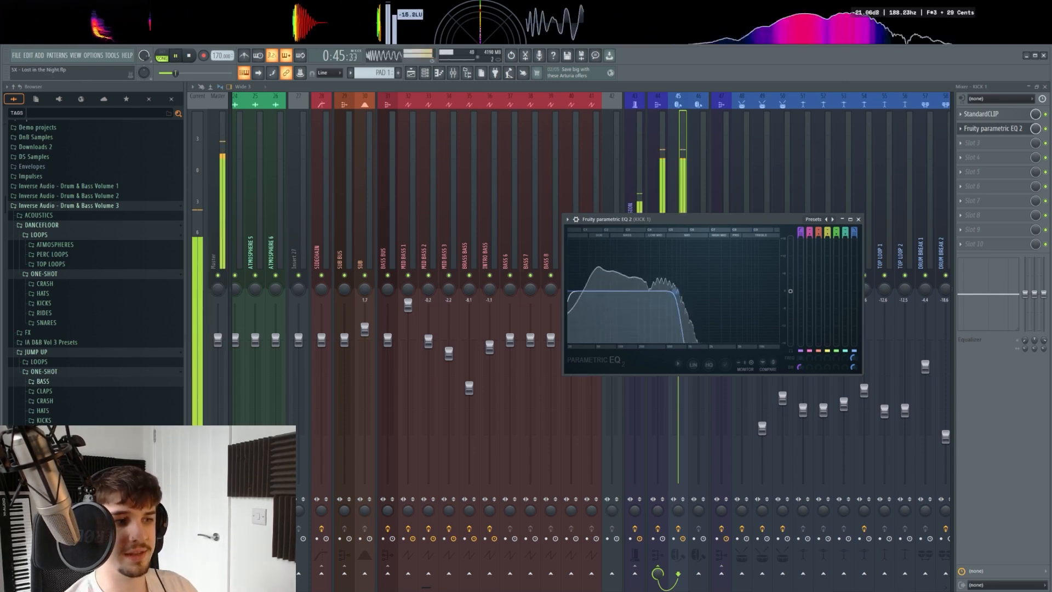
Raise the high-cut filter of KICK 1's parametric EQ to 20000 Hz and close the EQ
drag(679, 291, 781, 294)
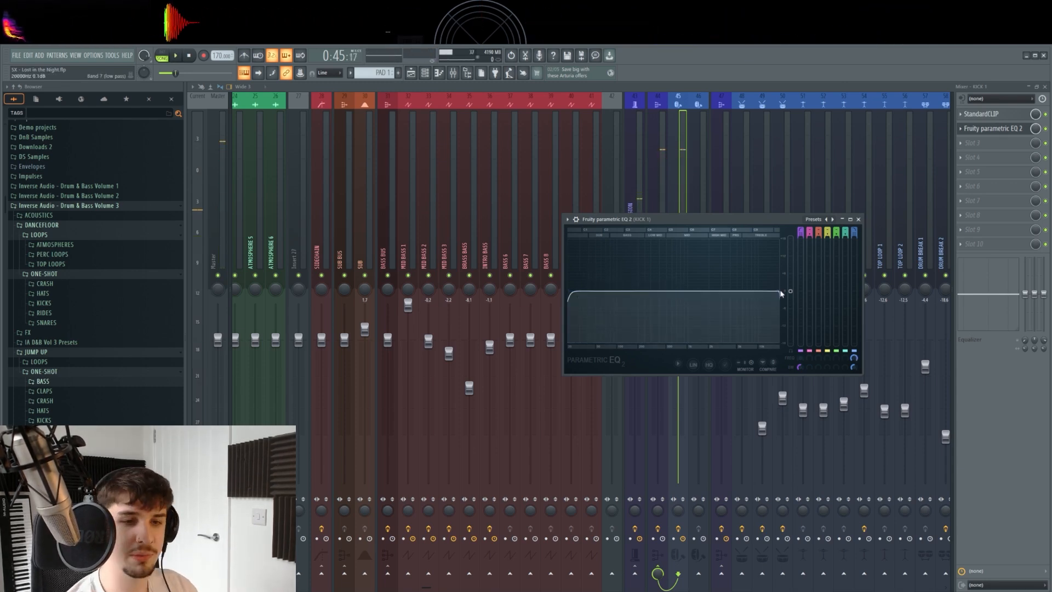
drag(780, 220, 735, 247)
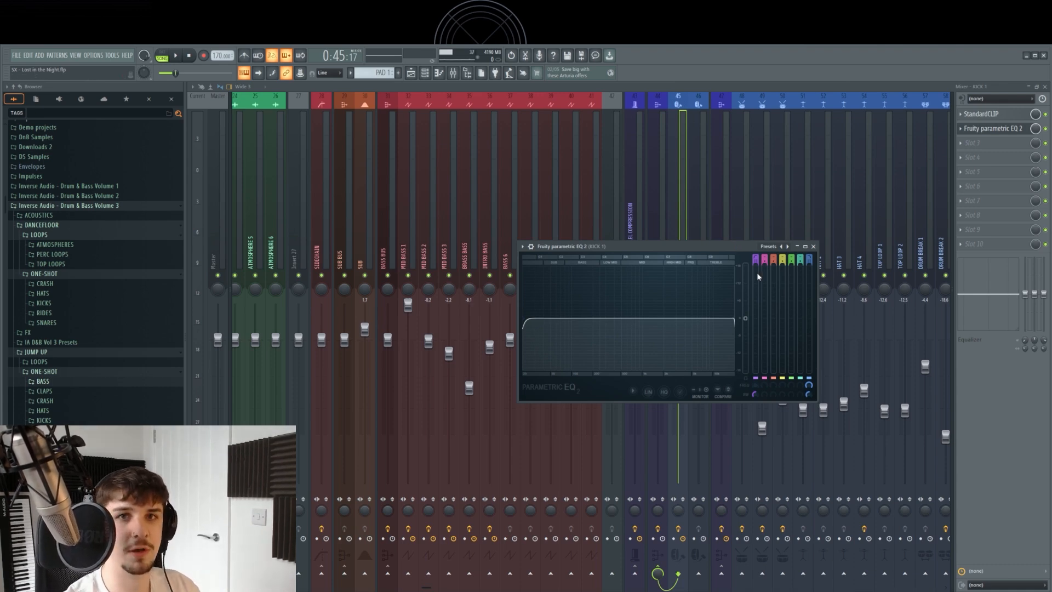
drag(745, 247, 729, 248)
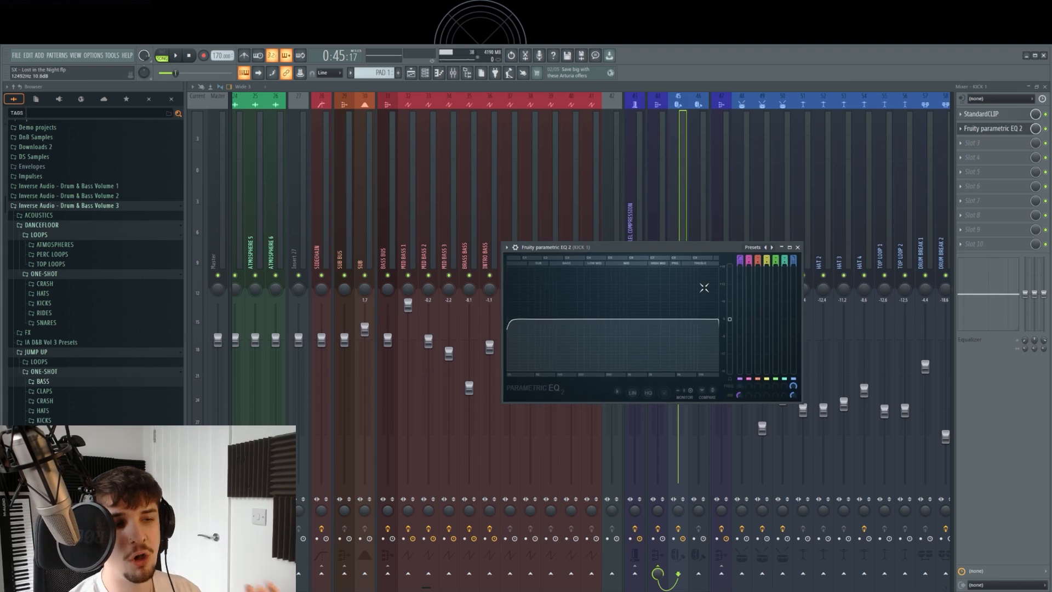
mouse_move(718, 320)
mouse_down()
mouse_move(605, 321)
mouse_move(722, 323)
mouse_up()
click(798, 248)
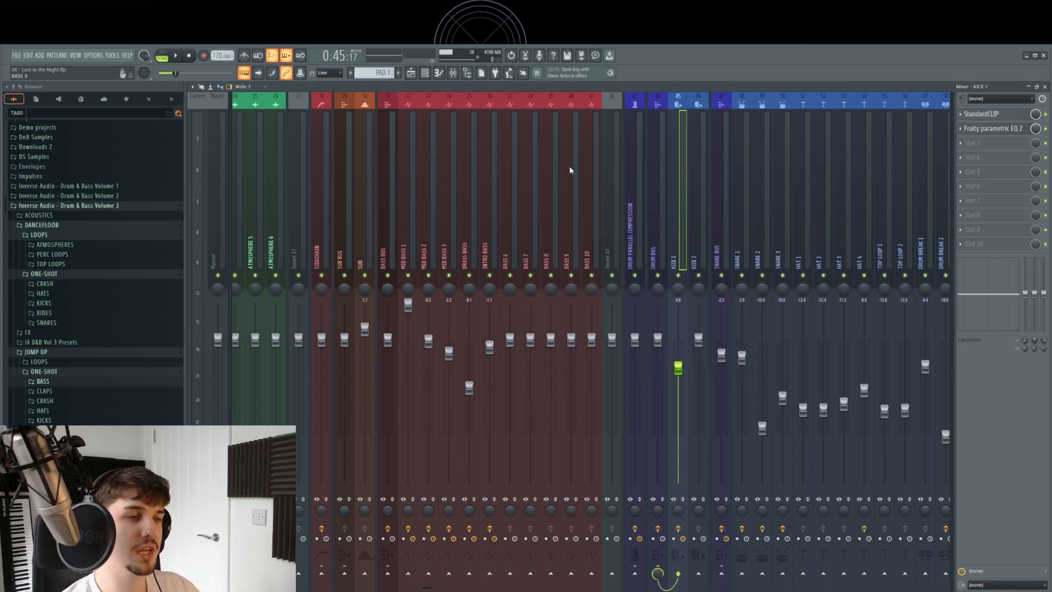
Return to the playlist, solo the SNARE 1 track in bar 33 and play its first clip
click(412, 73)
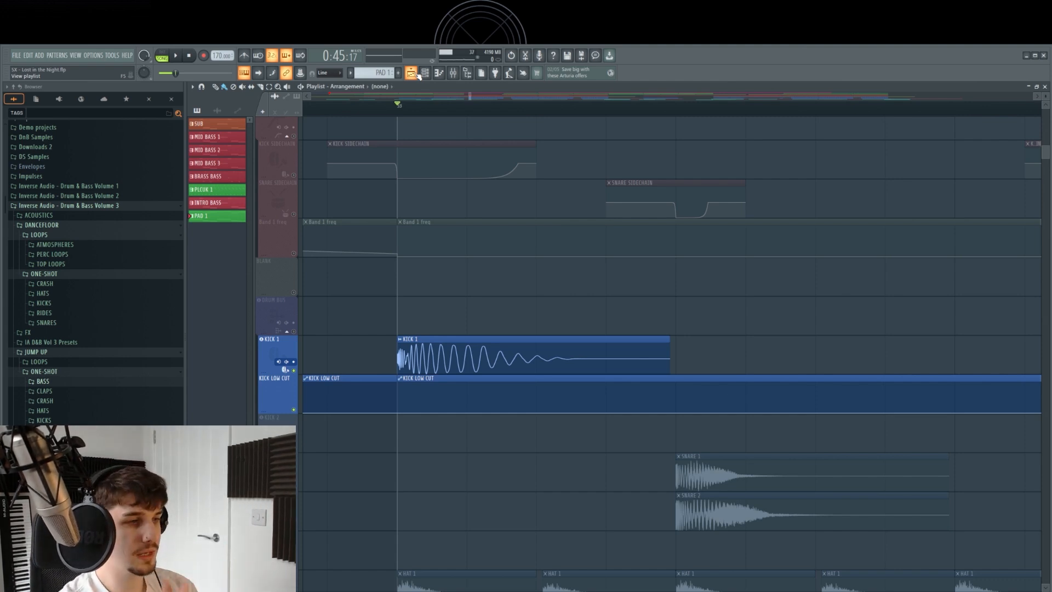
scroll(433, 323, down, 3)
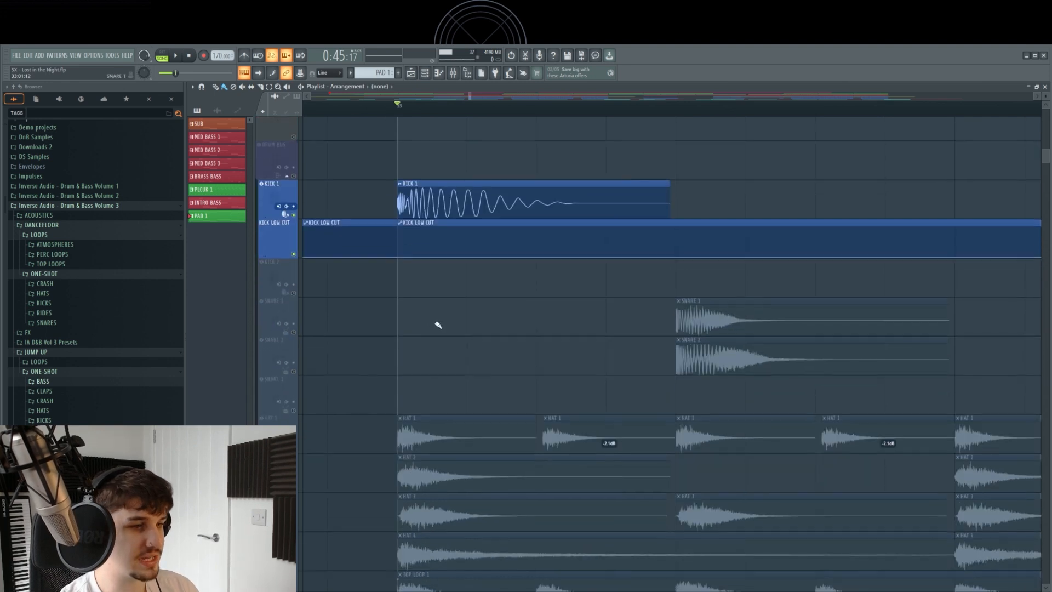
scroll(298, 357, right, 3)
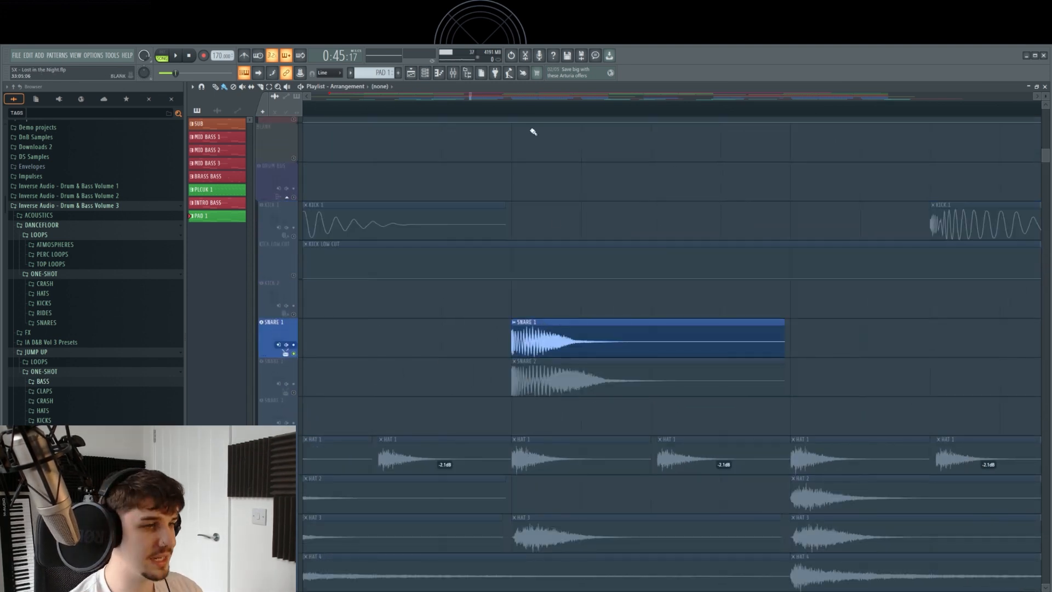
scroll(511, 334, up, 1)
drag(526, 352, 533, 354)
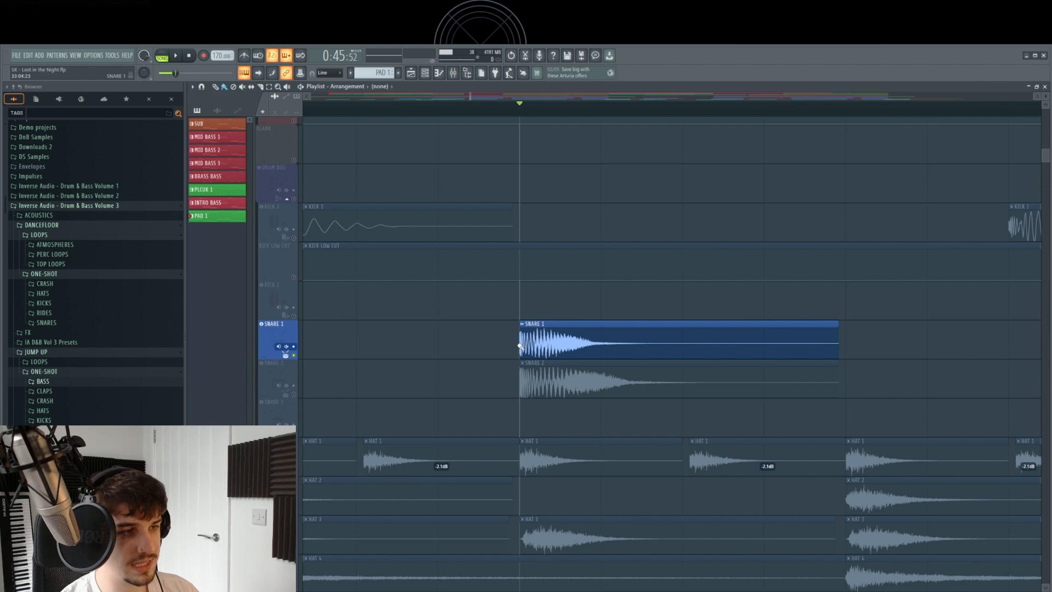
click(517, 350)
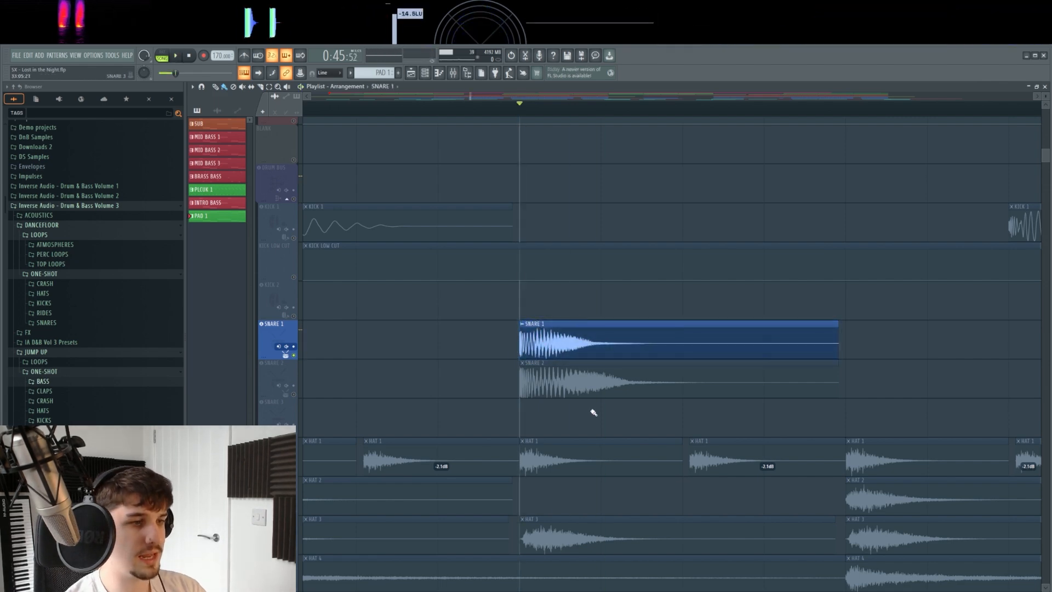
Try splitting the tail off the first SNARE 1 clip and moving it along the track, and undo the edit
drag(577, 343, 775, 345)
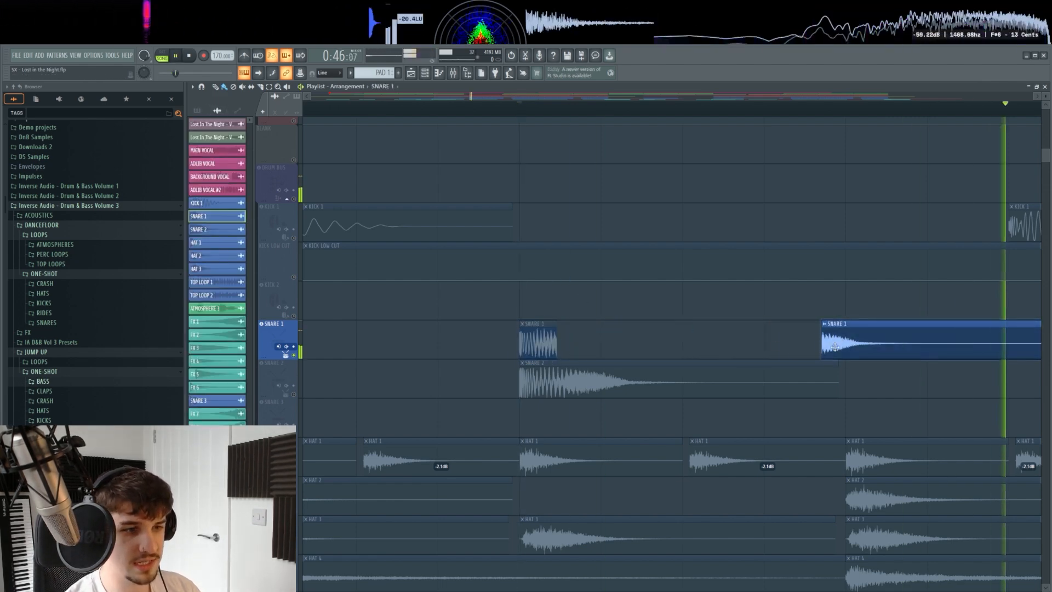
key(ctrl+alt+z)
key(ctrl+alt+z)
Play the soloed SNARE 2 track several times, and solo SNARE 1 with SNARE 2 enabled alongside it
drag(504, 370, 450, 369)
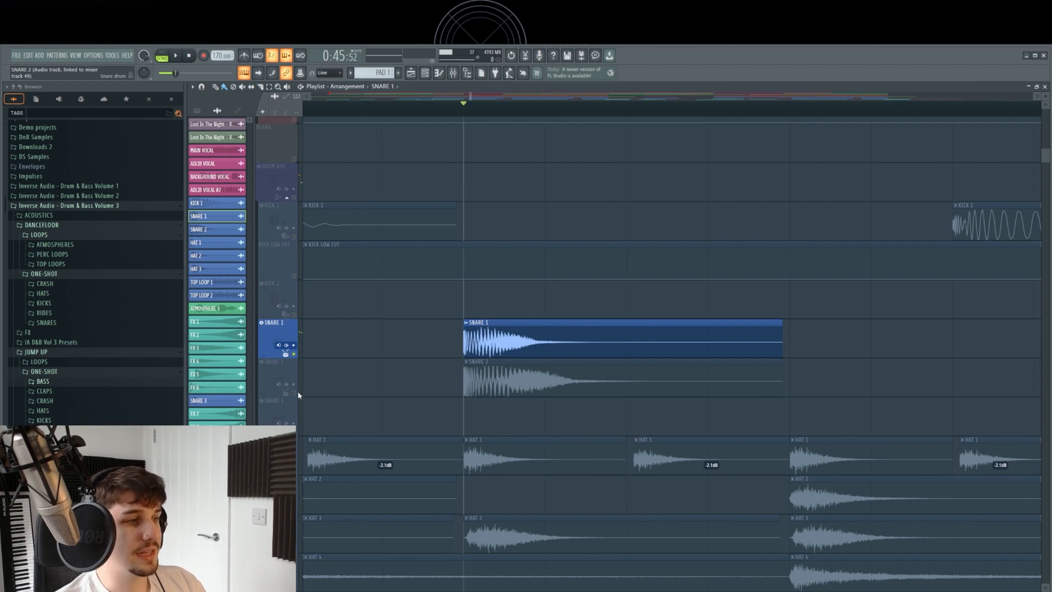
right_click(295, 393)
drag(530, 411, 545, 420)
key(space)
key(space)
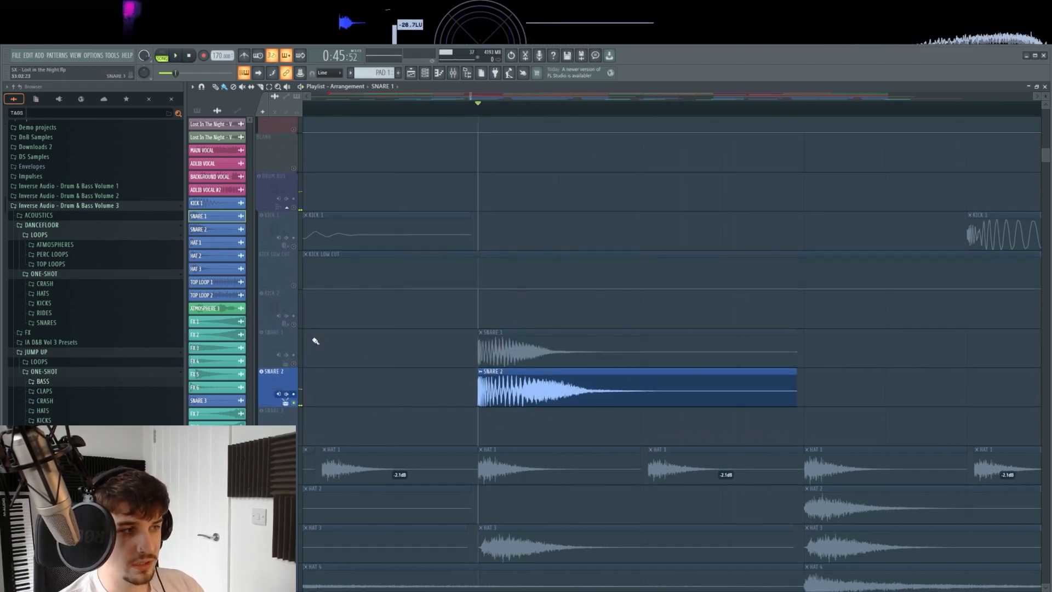
key(space)
key(space)
key(space)
key(space)
right_click(294, 365)
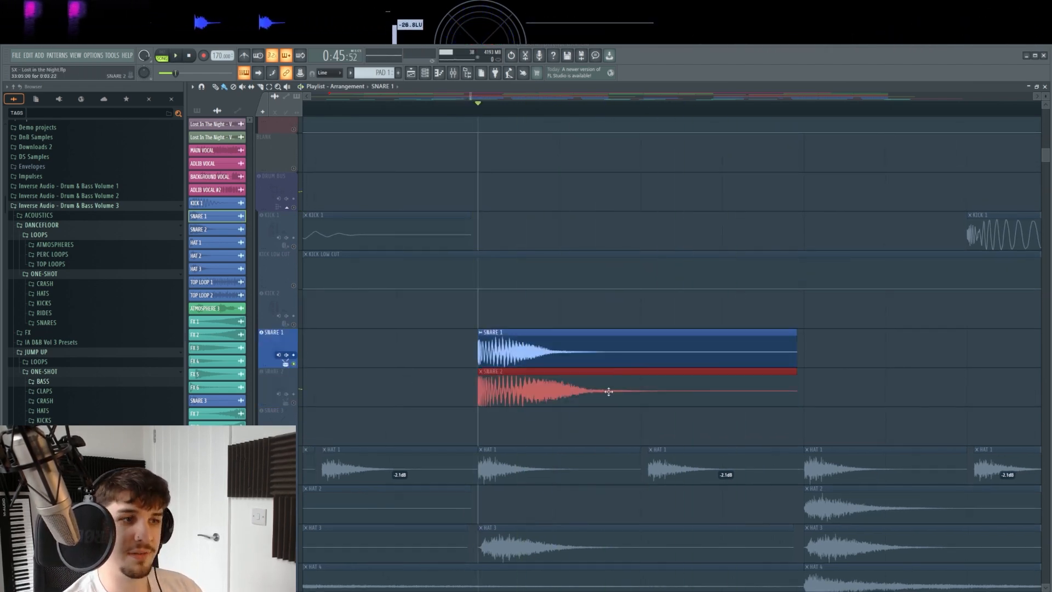
click(296, 403)
Solo SNARE 1 in the mixer and open its Pro-Q 3 to examine the snare's spectrum during playback
click(455, 74)
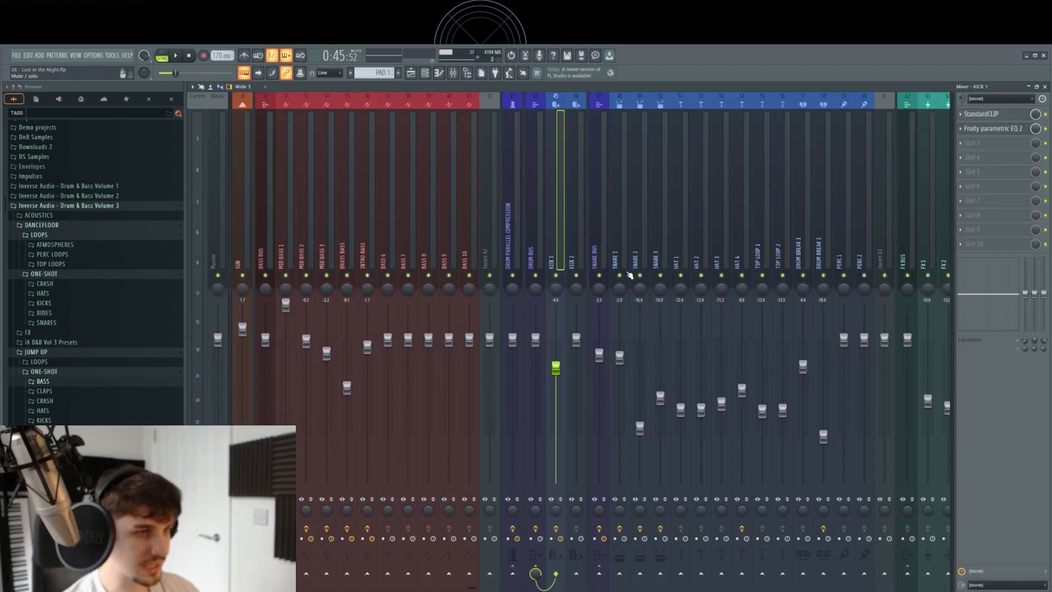
click(625, 271)
key(space)
key(space)
click(987, 117)
key(space)
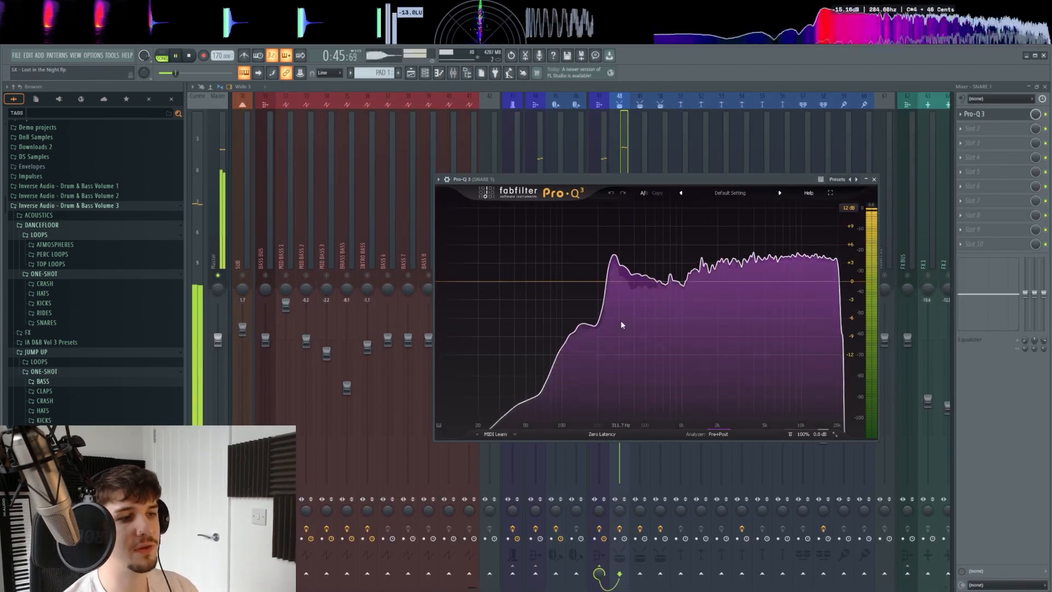
key(space)
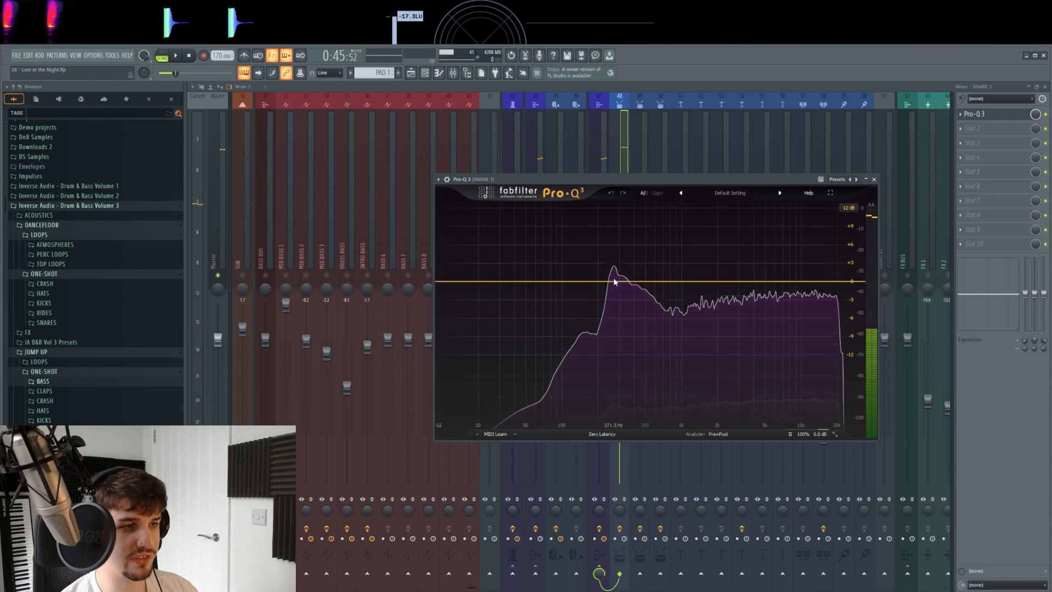
Audition a bell boost of about 12 dB at SNARE 1's low-mid fundamental peak and remove the band
drag(614, 280, 615, 208)
key(space)
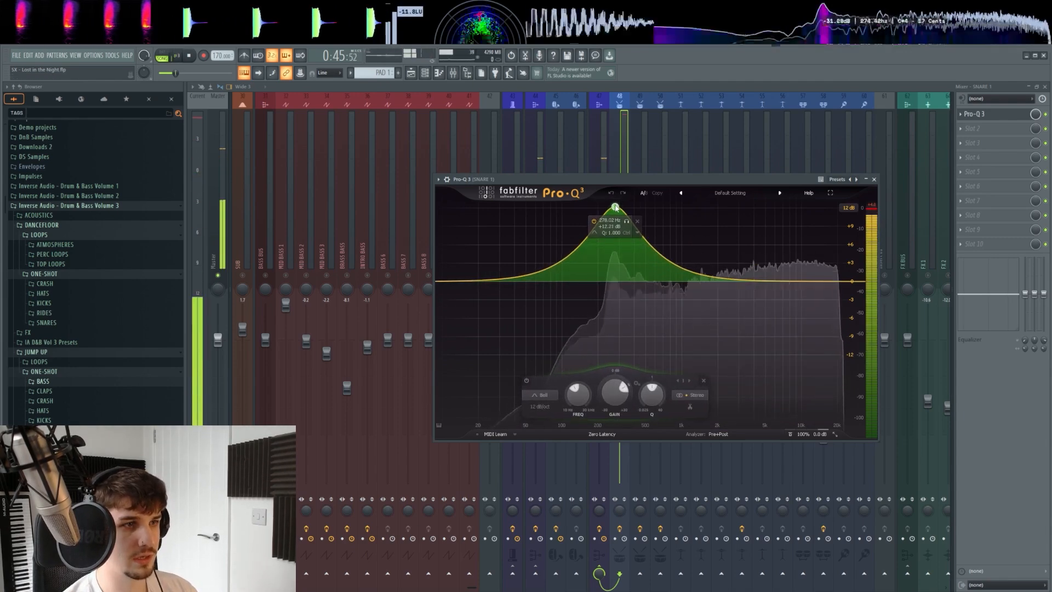
click(636, 222)
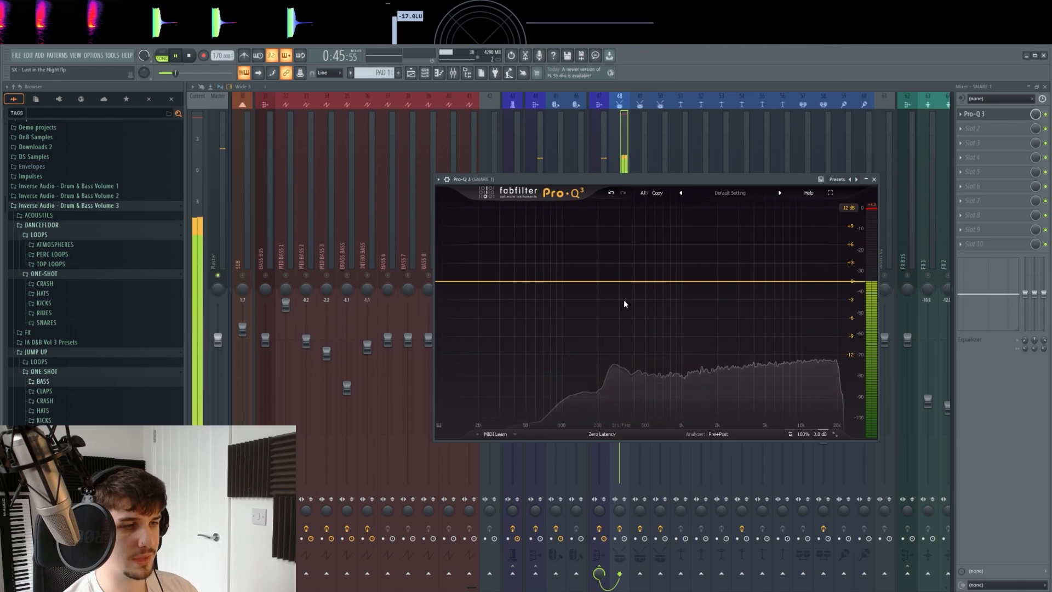
key(space)
Add a gentle high-shelf cut of about 3.5 dB near 4.2 kHz to SNARE 1's Pro-Q 3 and close it
drag(807, 281, 760, 355)
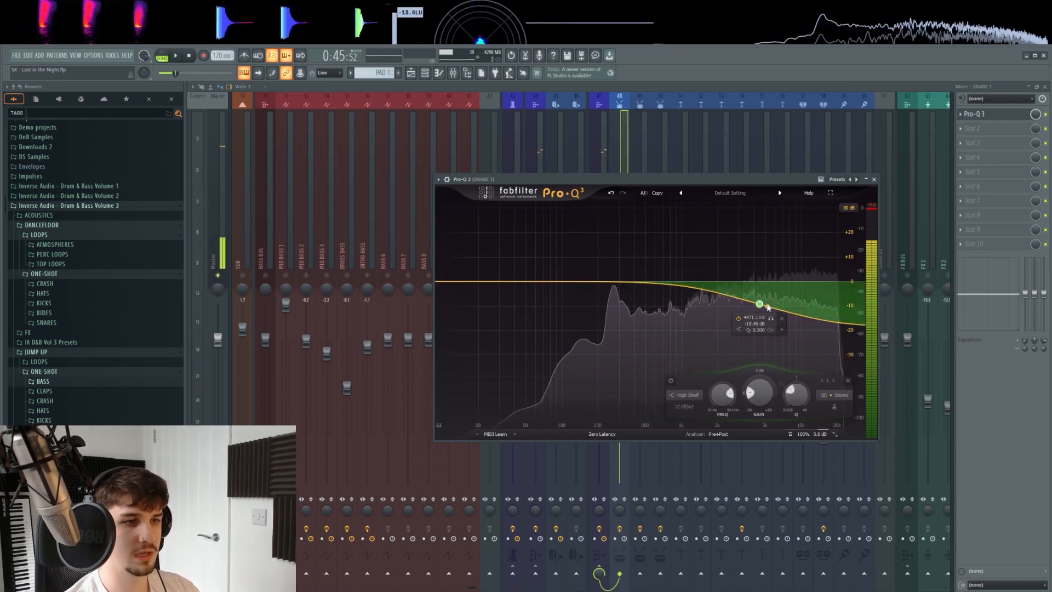
mouse_move(760, 302)
mouse_down()
mouse_move(758, 277)
mouse_move(760, 297)
mouse_up()
key(space)
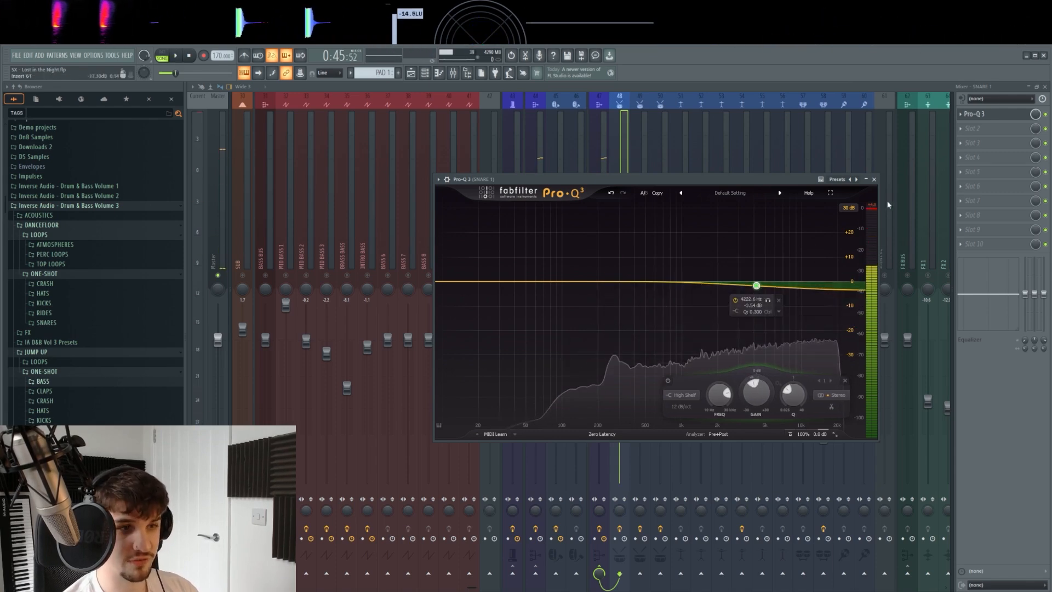
click(875, 180)
Solo SNARE 2 in the mixer and examine its Pro-Q 3 low-cut curve while the layer plays
key(space)
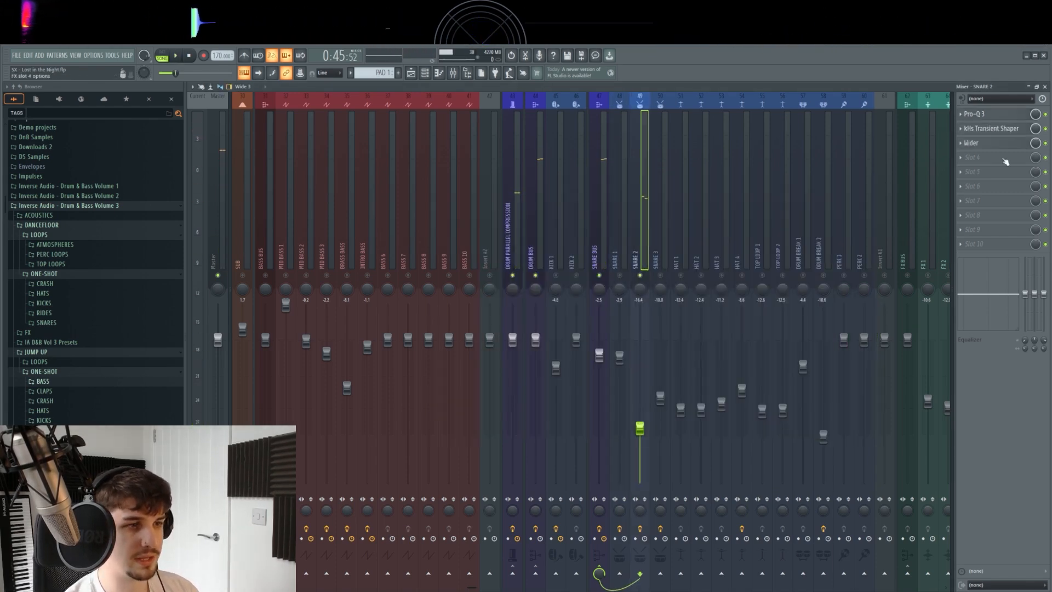
click(980, 115)
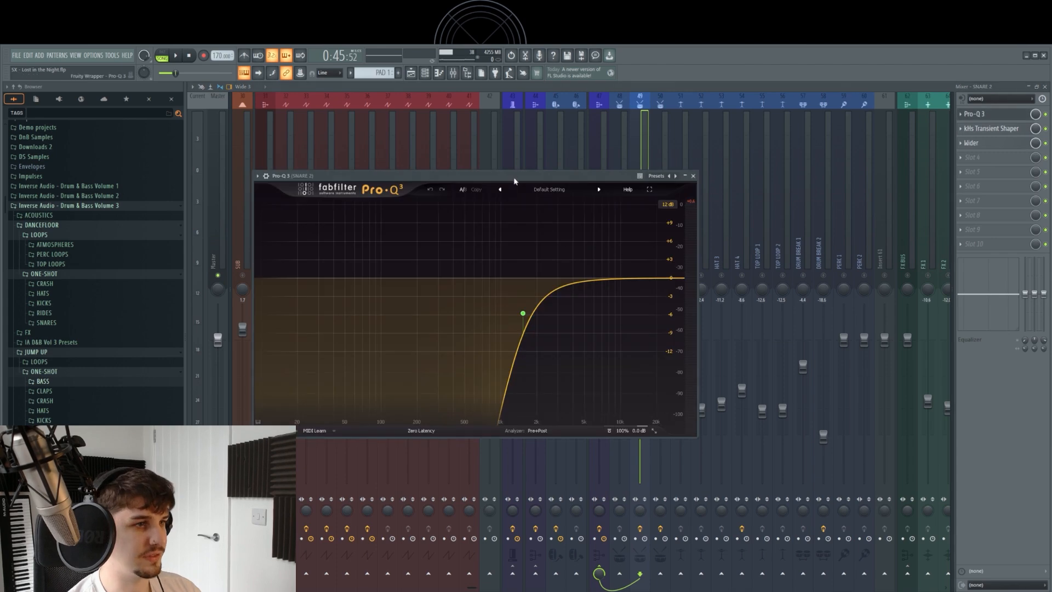
drag(517, 177, 580, 177)
key(space)
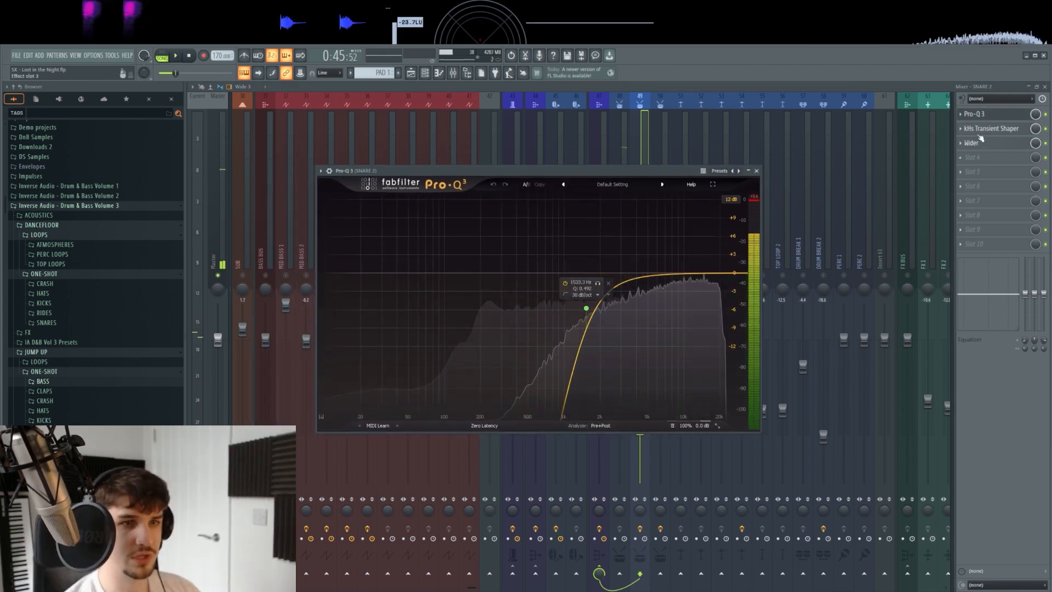
click(986, 114)
Examine SNARE 2's Transient Shaper attack and sustain settings during playback, and its Wider stereo width
click(989, 128)
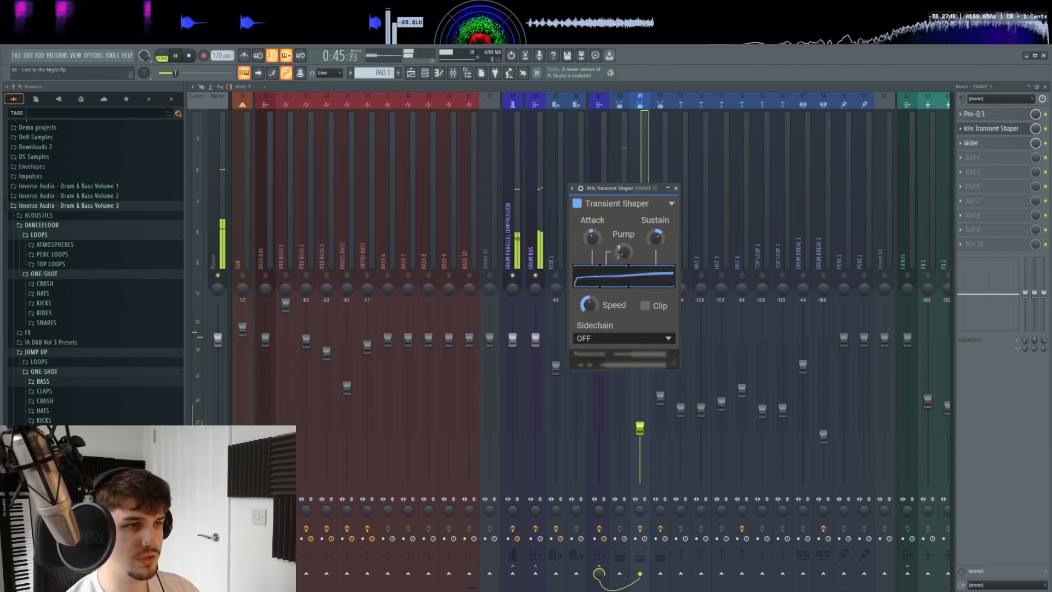
mouse_move(591, 238)
click(655, 238)
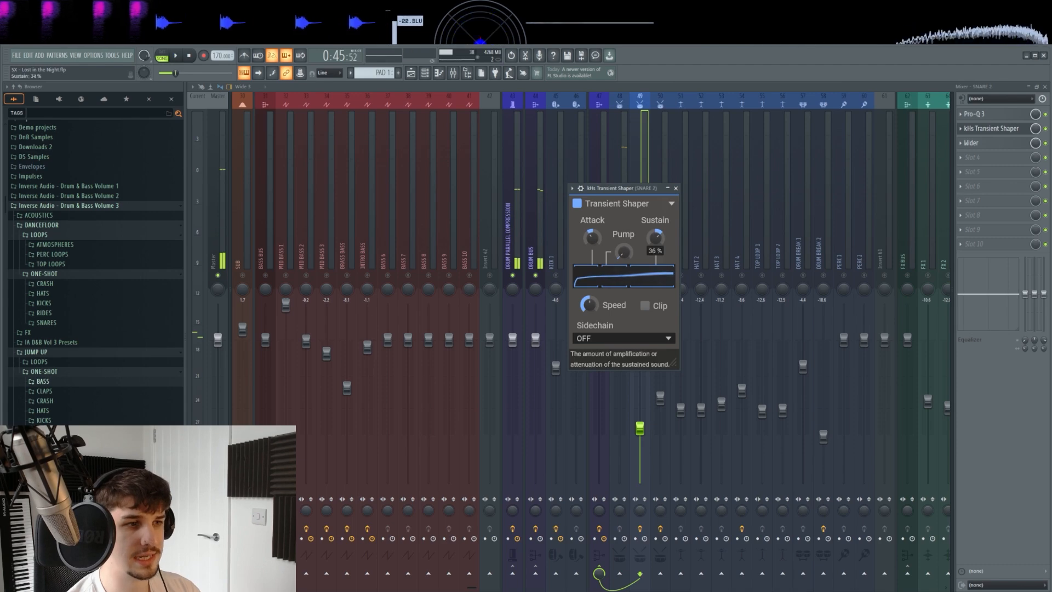
key(space)
click(992, 129)
click(975, 143)
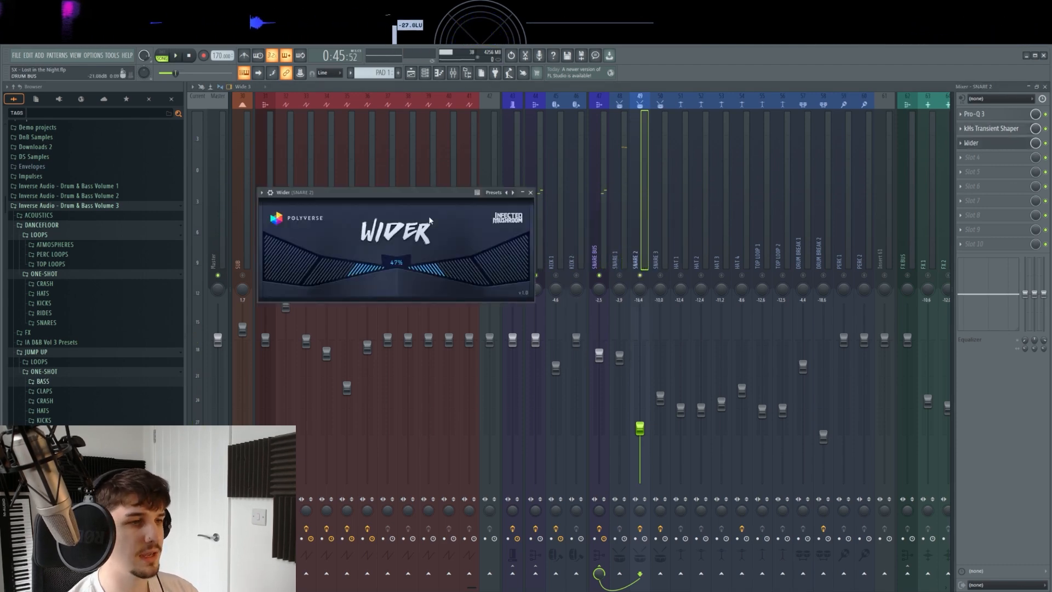
click(530, 193)
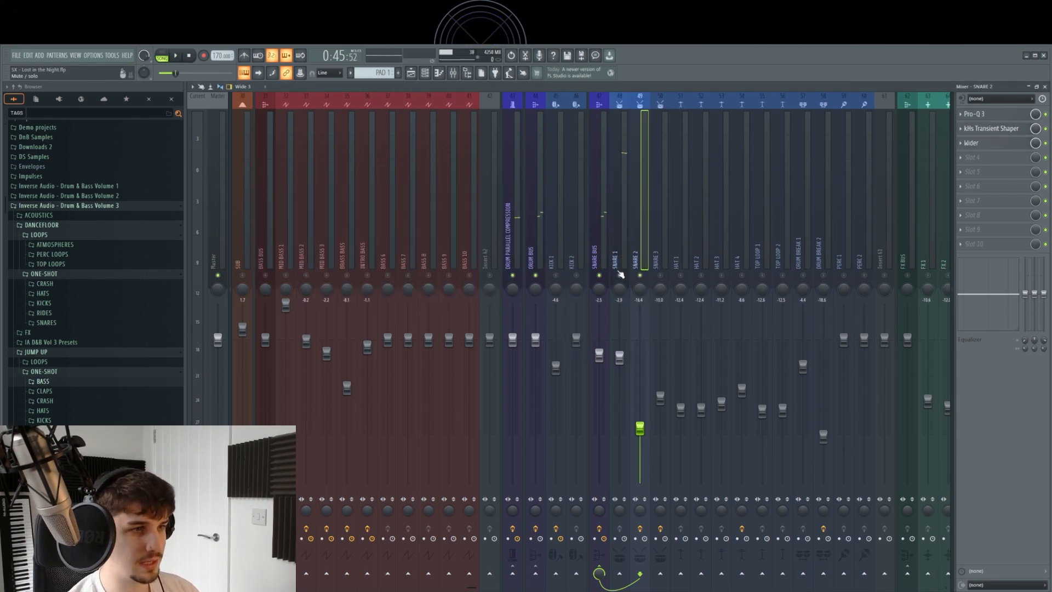
Play SNARE 1 and SNARE 2 together and open the Transient Shaper on the SNARE BUS channel
key(space)
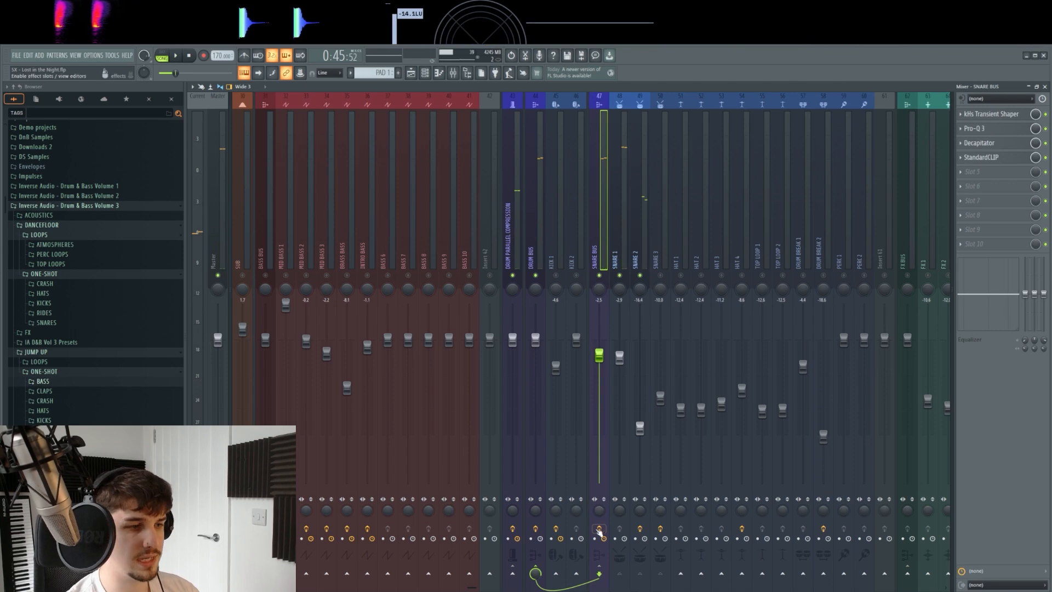
key(space)
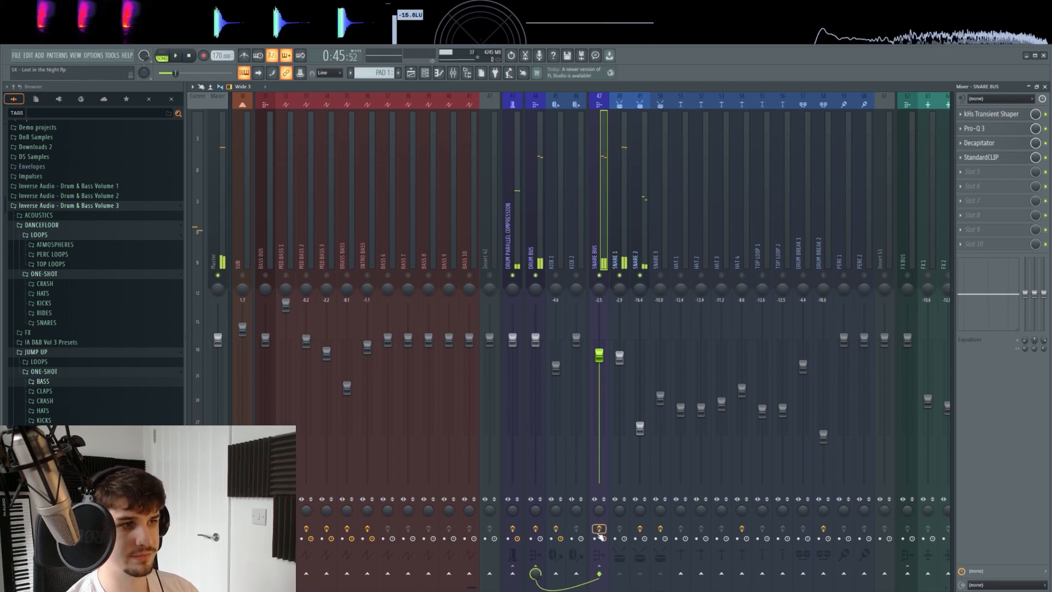
click(1005, 117)
drag(647, 229, 675, 220)
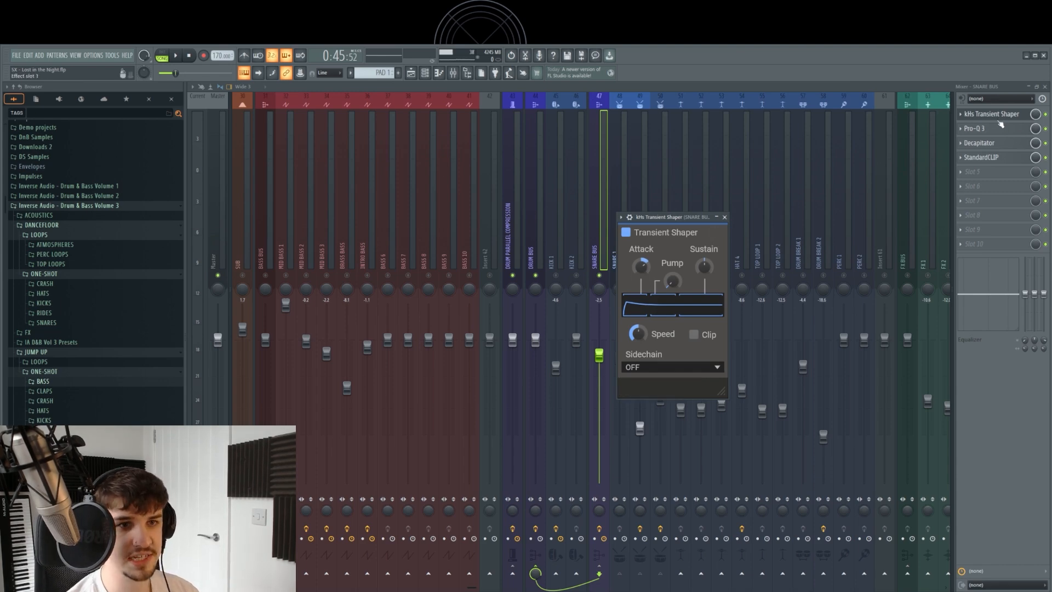
Open Pro-Q 3 on the SNARE BUS and examine its EQ bands while the layered snares play
click(999, 127)
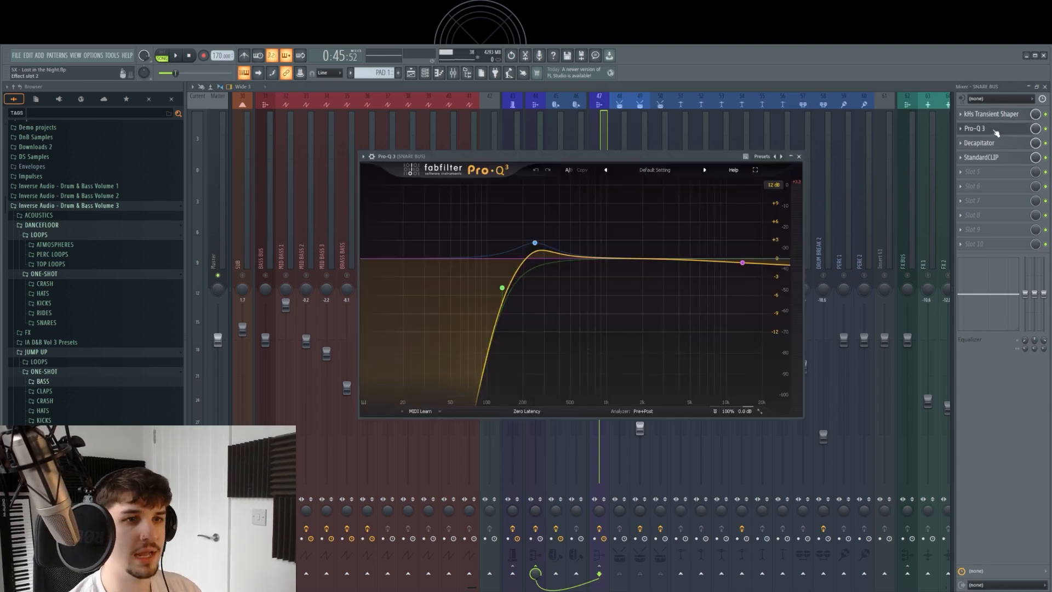
drag(622, 163, 663, 180)
key(space)
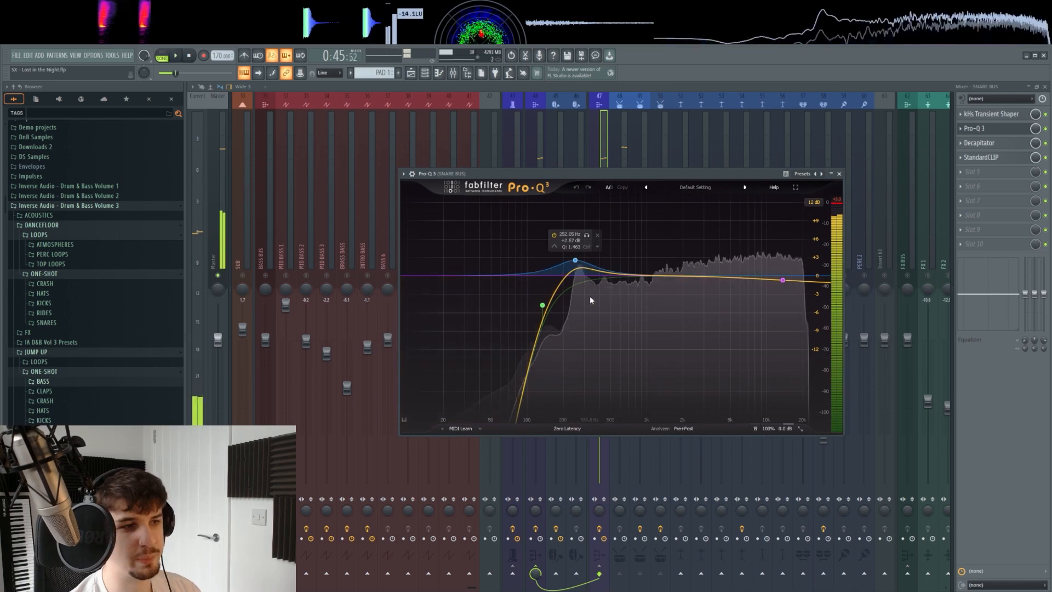
Examine the Decapitator and StandardCLIP settings on the SNARE BUS, playing the snares through the clipper
click(978, 142)
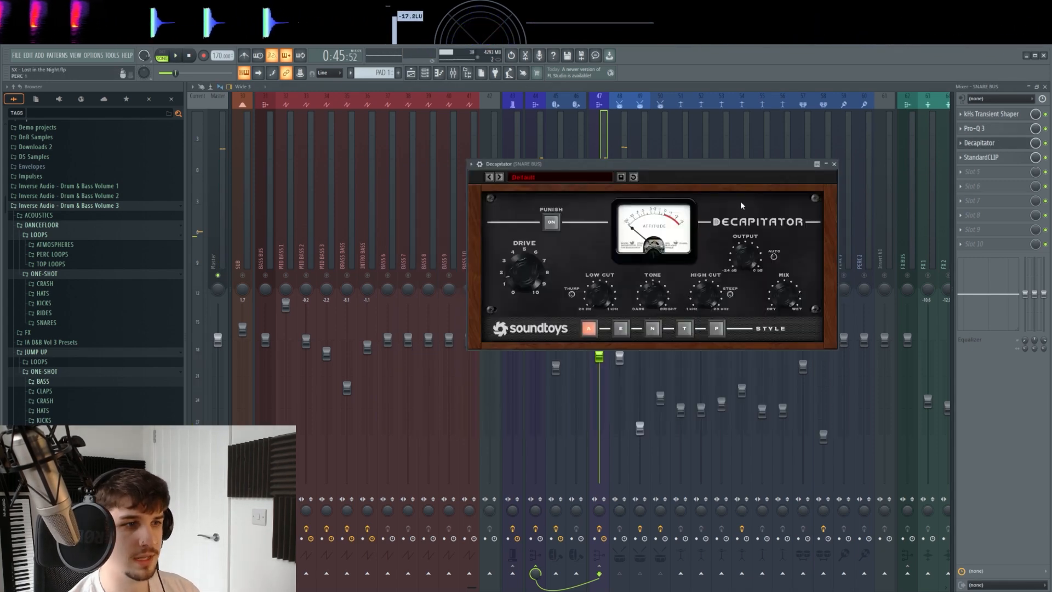
drag(640, 165, 564, 157)
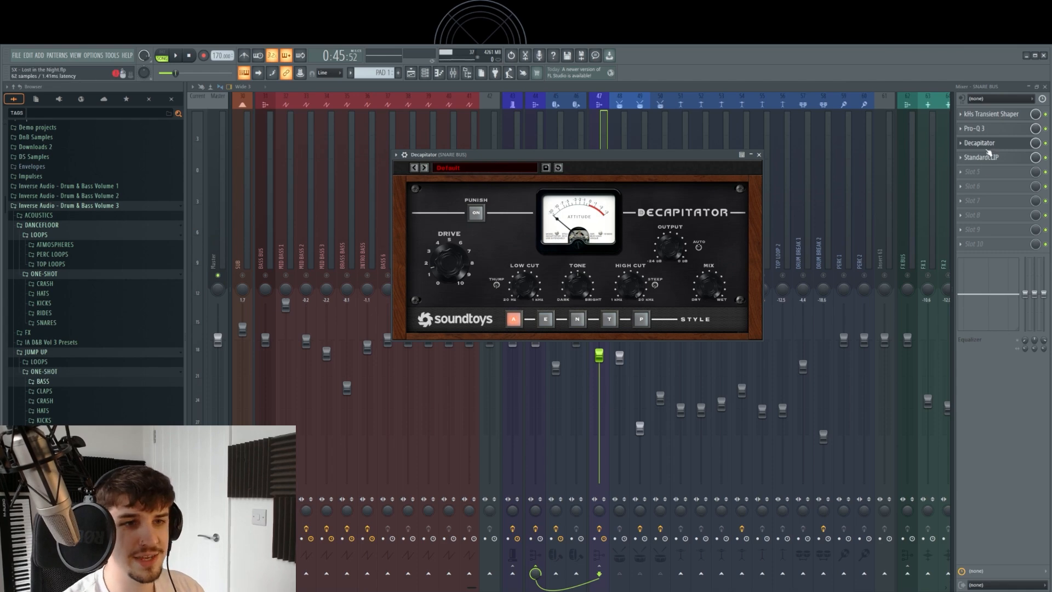
click(982, 157)
drag(657, 180, 628, 170)
key(space)
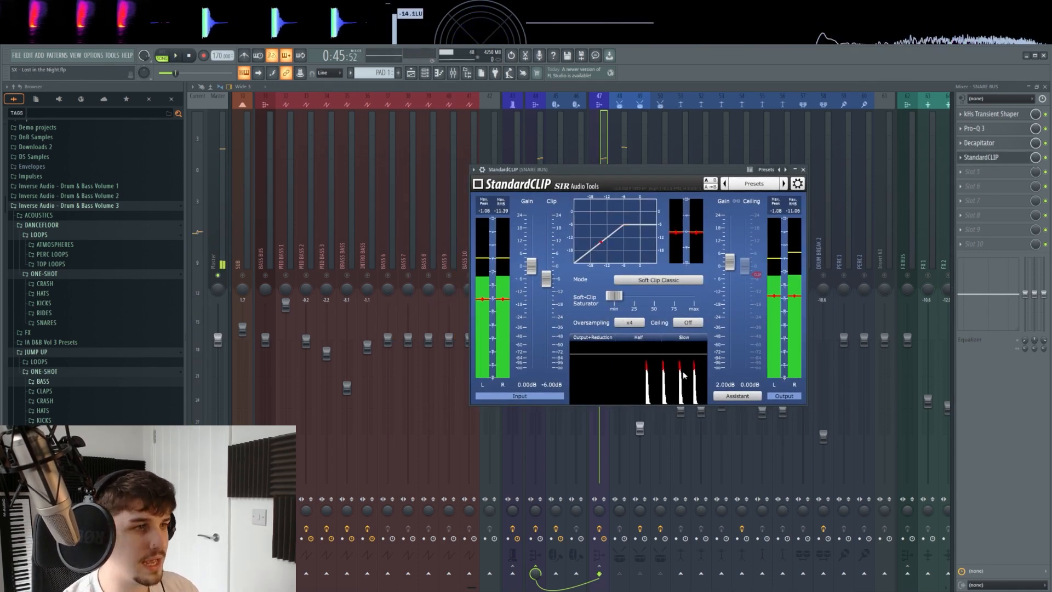
Close the StandardCLIP window, return to the playlist, and play the soloed HAT 1 pattern
key(space)
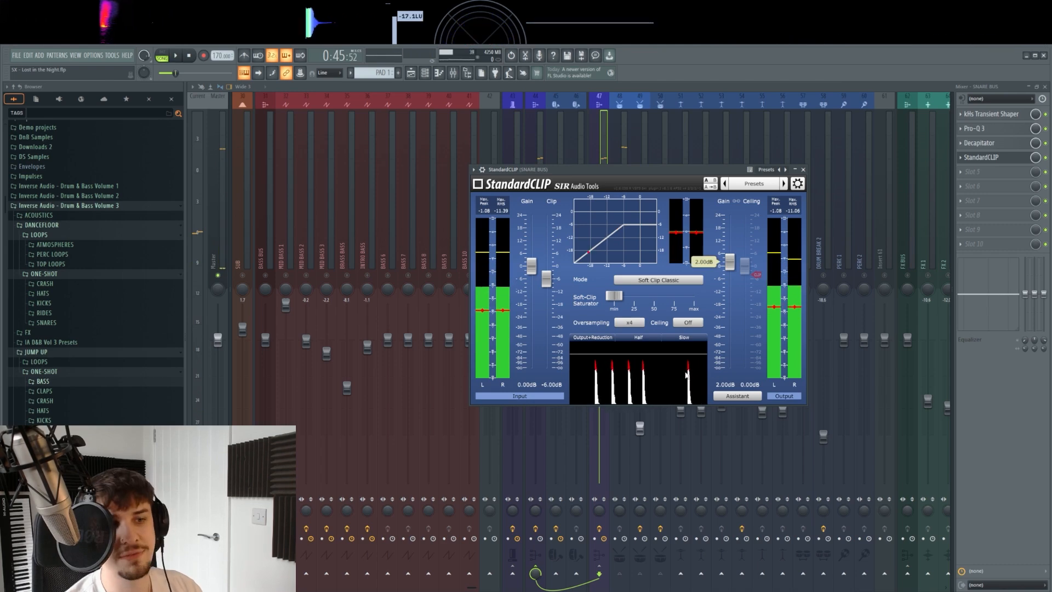
click(803, 169)
key(F5)
scroll(466, 334, down, 2)
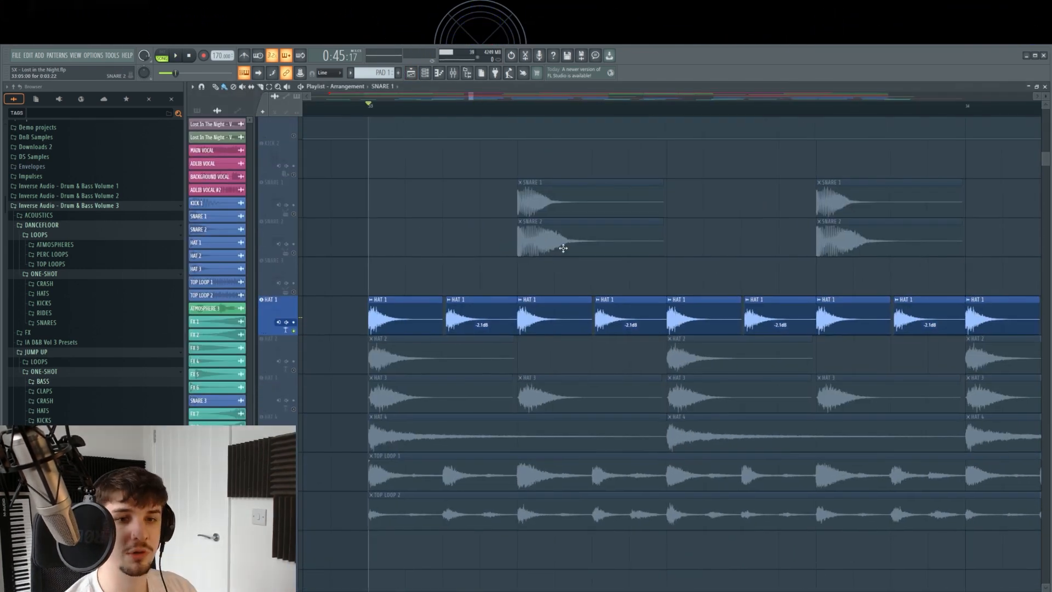
scroll(563, 248, up, 1)
key(space)
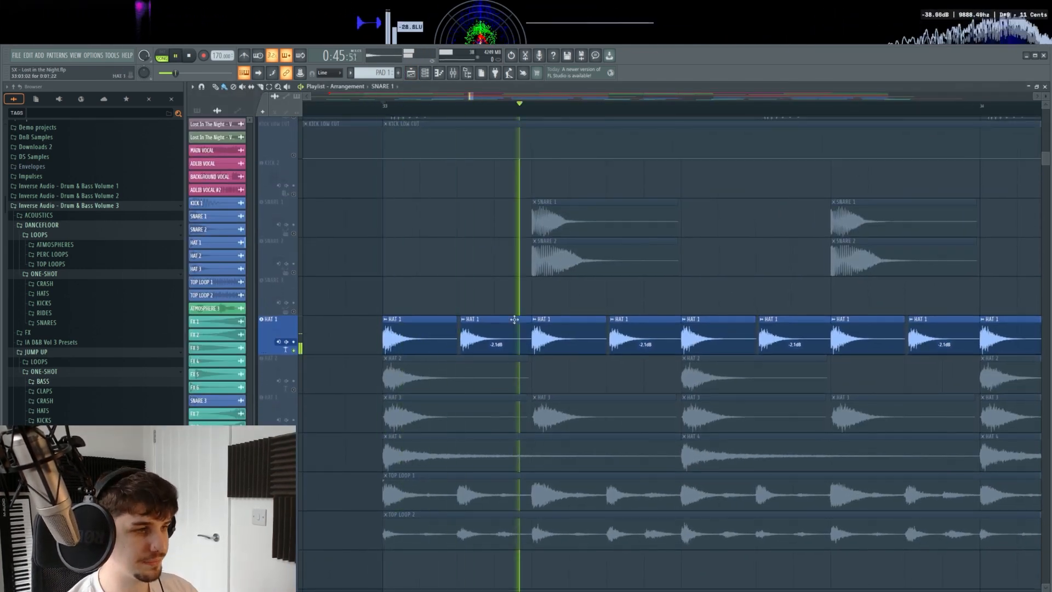
scroll(469, 322, up, 3)
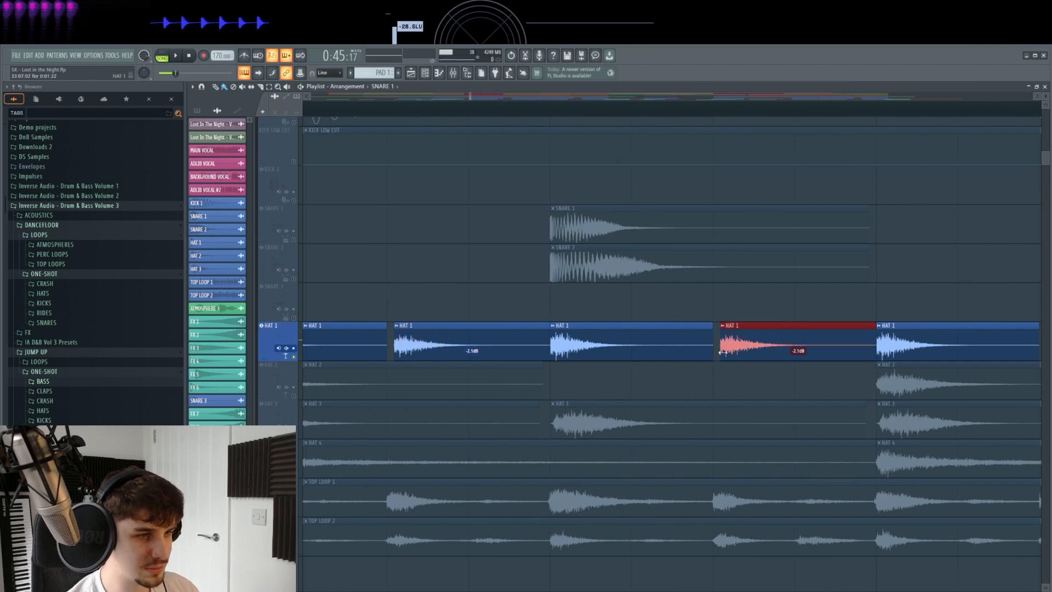
Try aligning the offbeat HAT 1 clips to the grid, play them for comparison, and undo the alignment
drag(518, 266, 612, 252)
key(space)
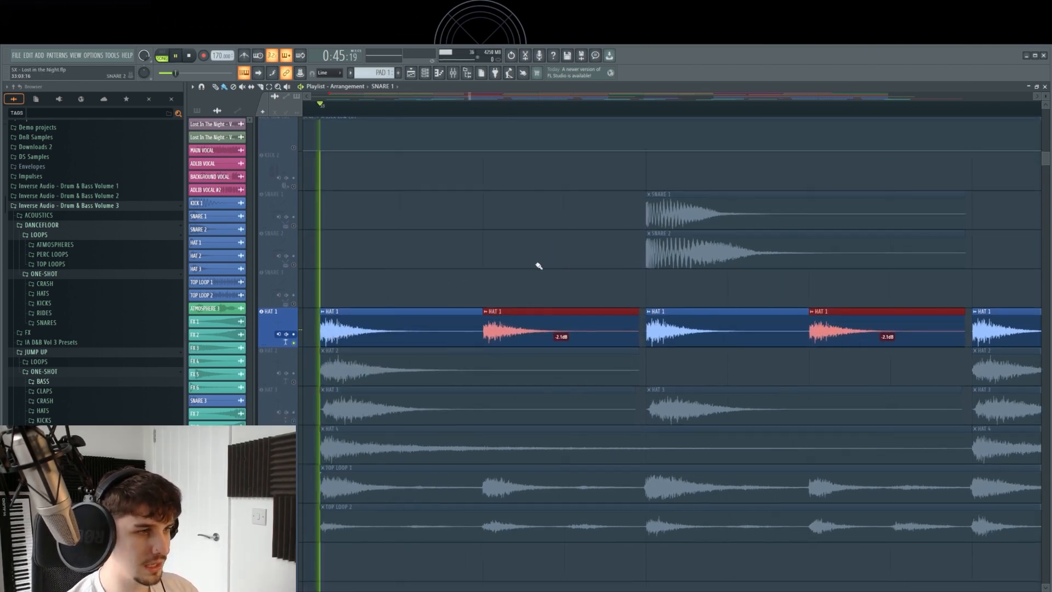
key(space)
key(ctrl+z)
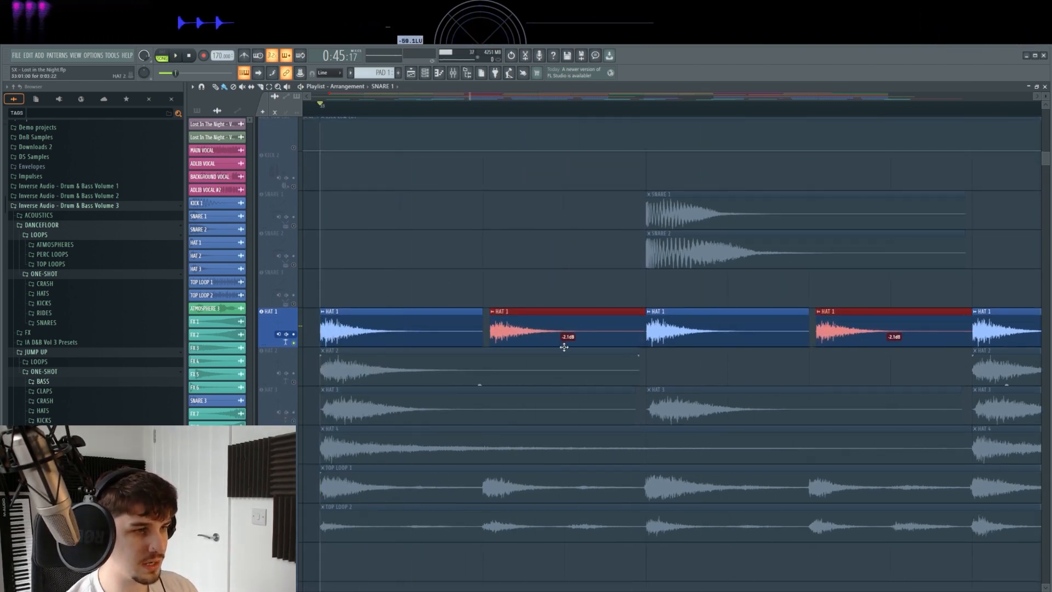
Solo the HAT 2 track and play its pattern
scroll(588, 248, down, 3)
scroll(535, 282, up, 1)
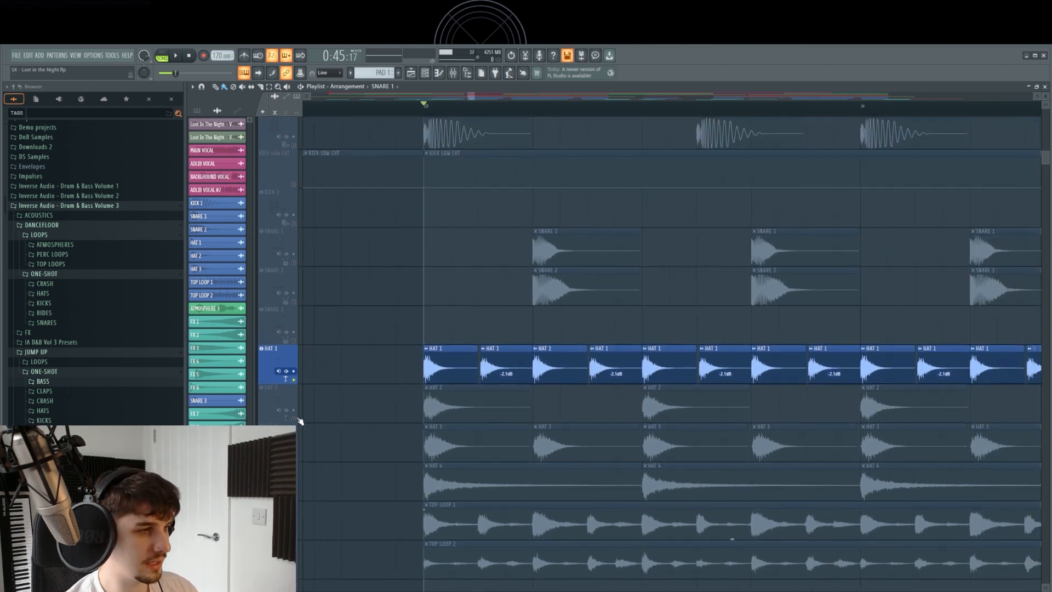
right_click(294, 418)
scroll(451, 336, down, 3)
drag(498, 402, 817, 366)
drag(434, 279, 407, 299)
ctrl+click(376, 268)
key(space)
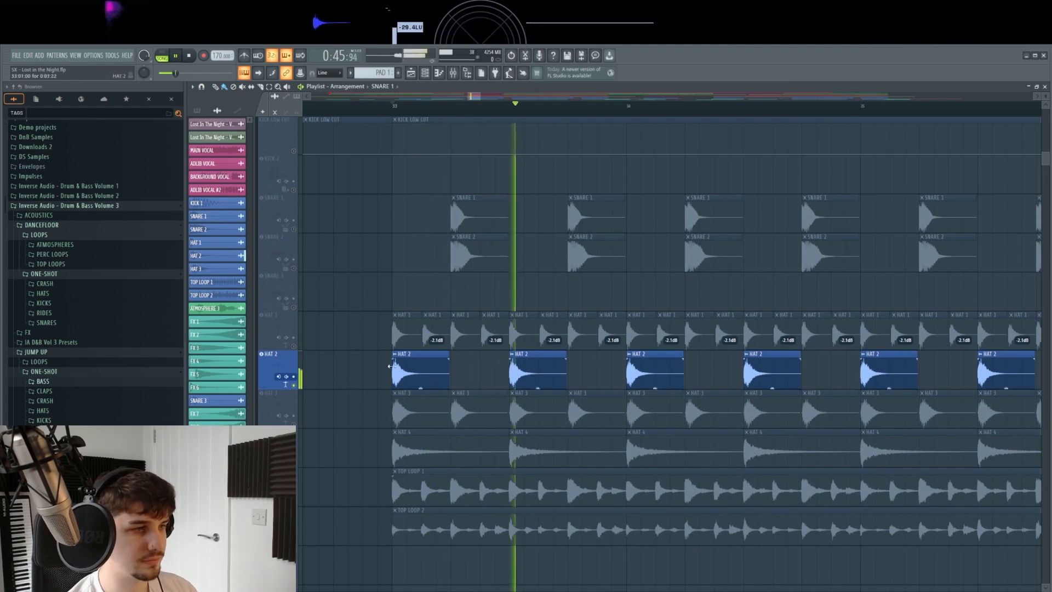
key(space)
Solo the HAT 3 track and play its pattern
right_click(294, 424)
key(space)
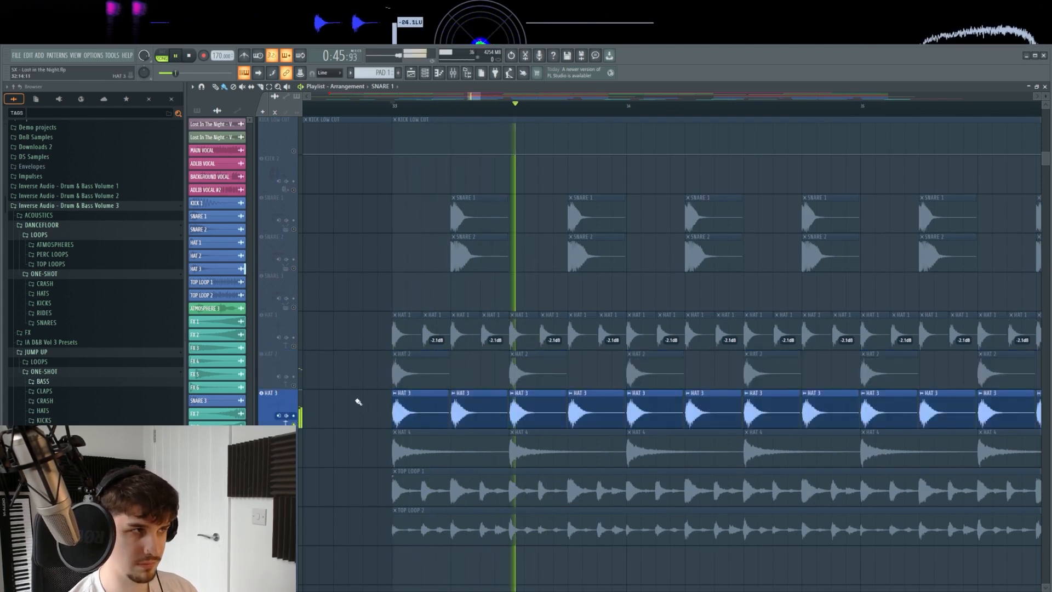
key(space)
Unmute HAT 1 and HAT 2 alongside HAT 3 and play the three hat layers together
click(293, 385)
click(291, 347)
drag(487, 349, 436, 342)
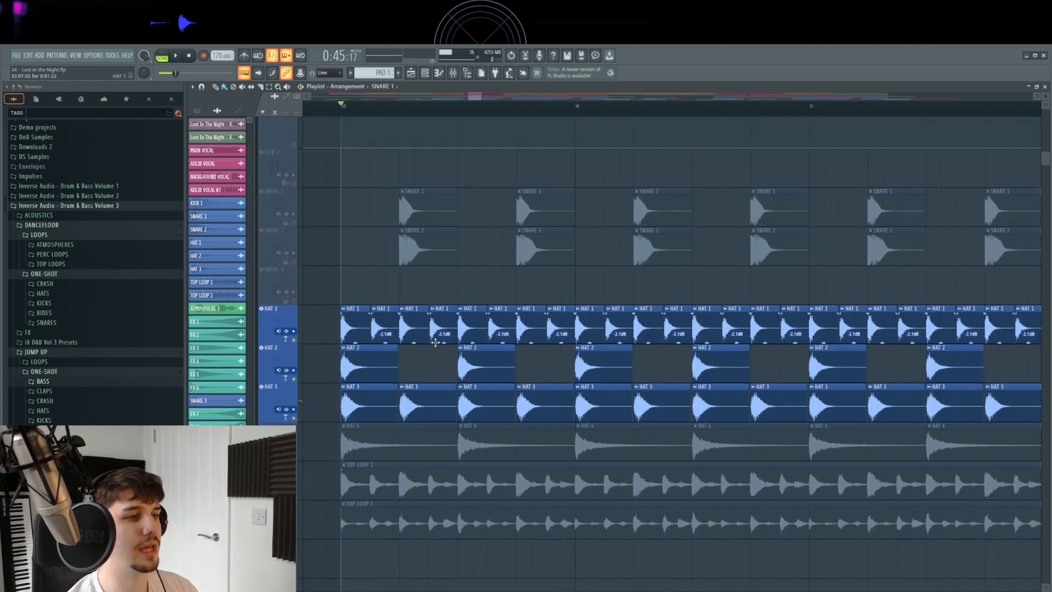
key(space)
scroll(466, 344, down, 4)
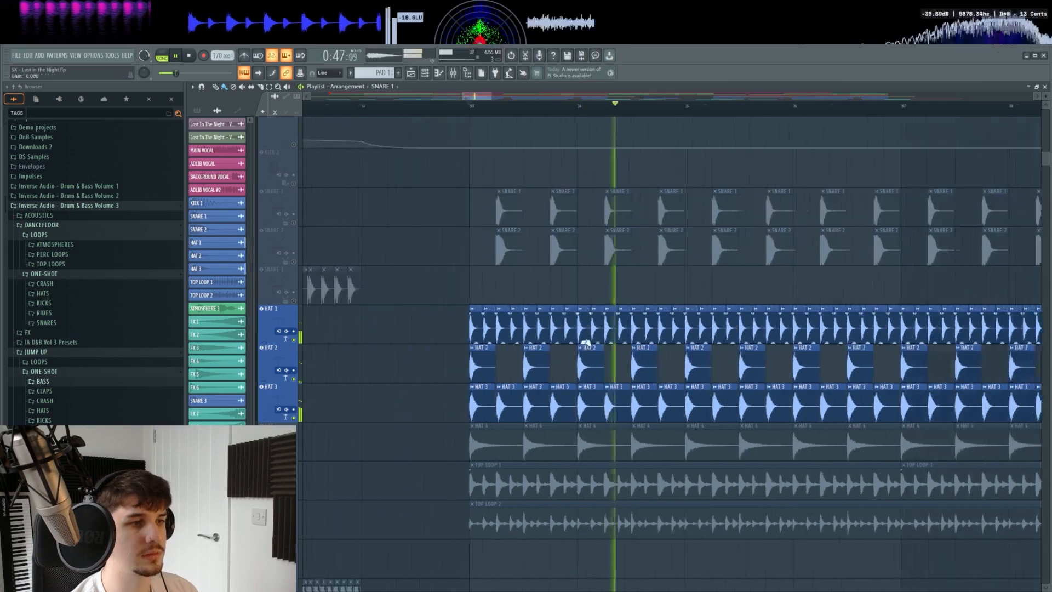
key(space)
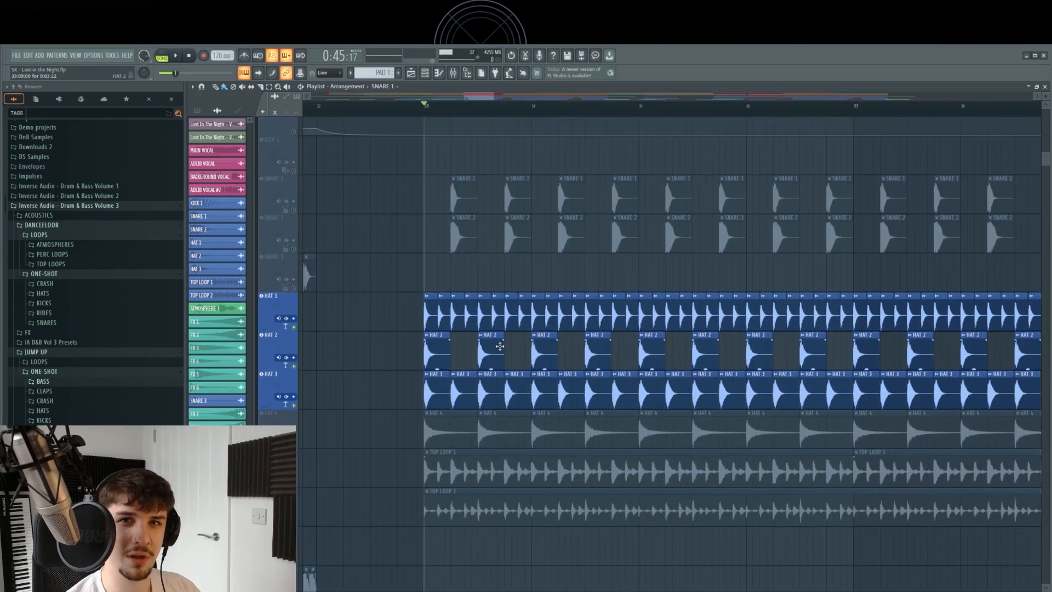
Solo the HAT 4 track and play it with the mixer open
scroll(552, 368, down, 1)
scroll(798, 396, up, 1)
right_click(295, 444)
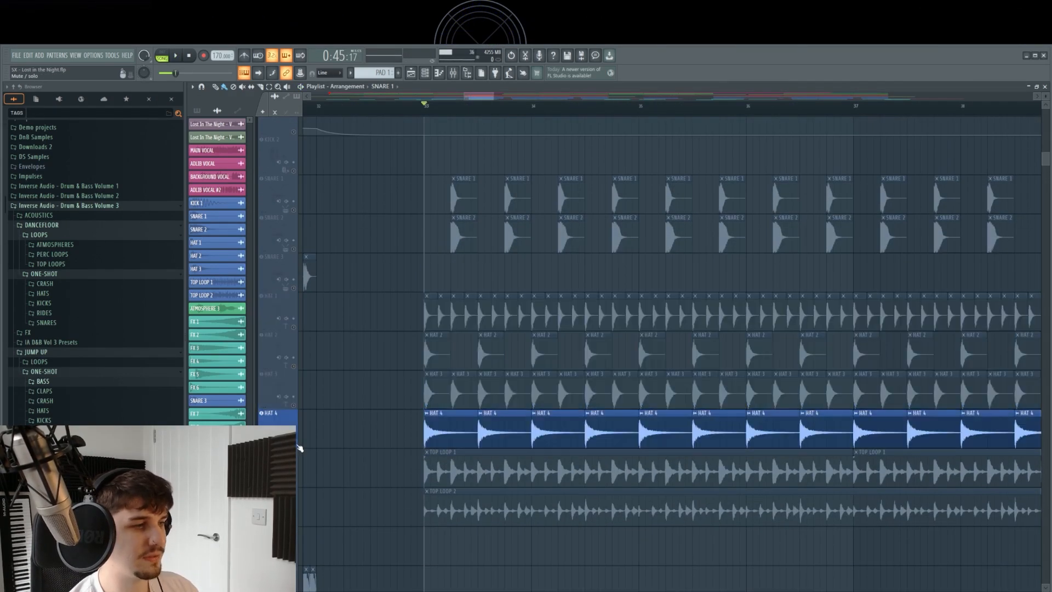
click(453, 73)
key(space)
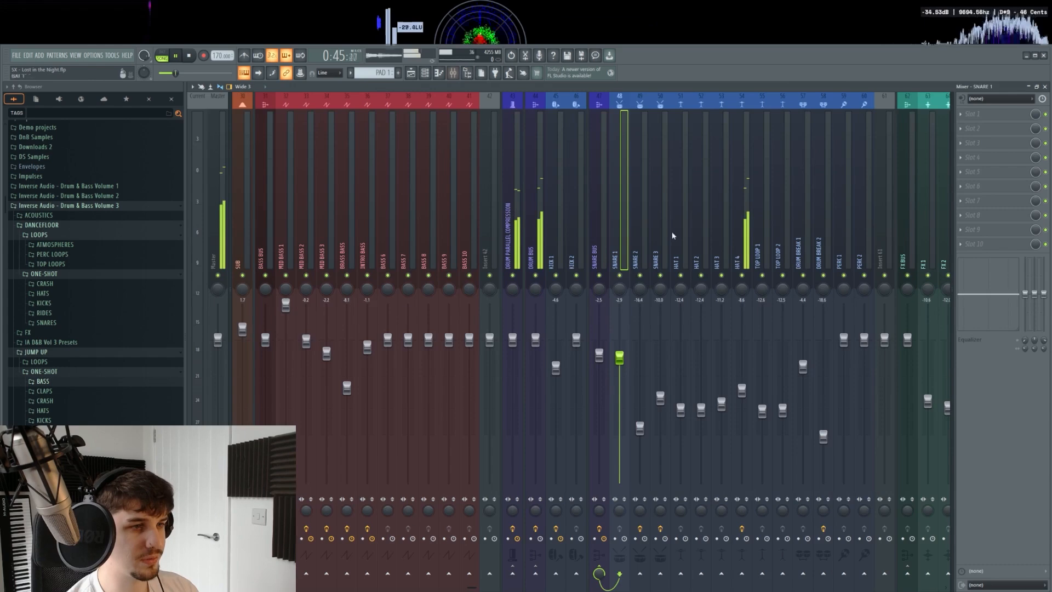
Examine the Fruity Parametric EQ 2 curve and Wider stereo width on the HAT 4 channel, and return to the playlist
click(757, 228)
click(741, 193)
click(986, 115)
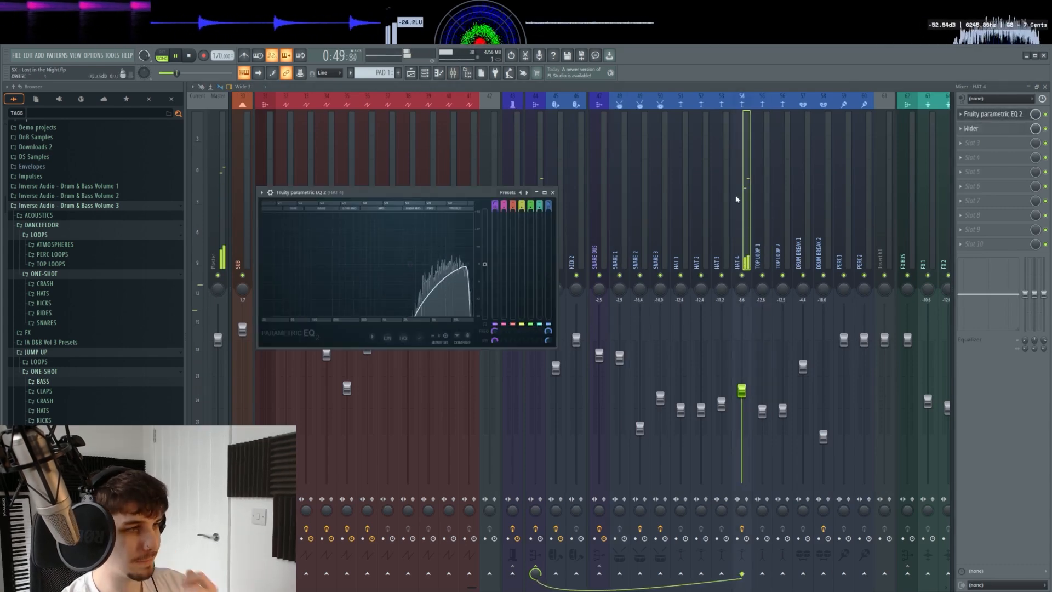
key(space)
click(1002, 132)
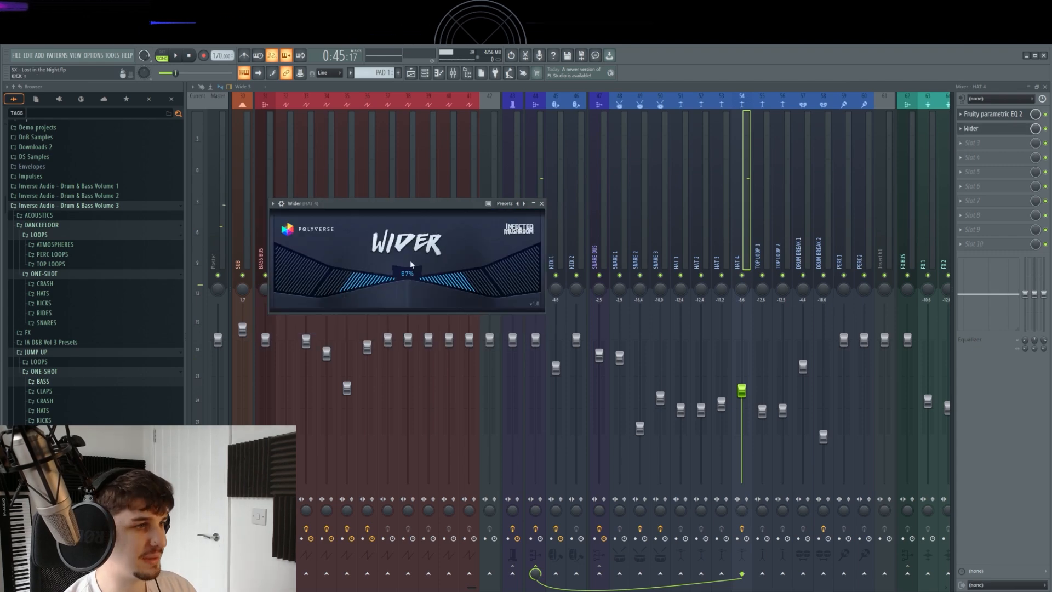
click(1003, 128)
click(425, 74)
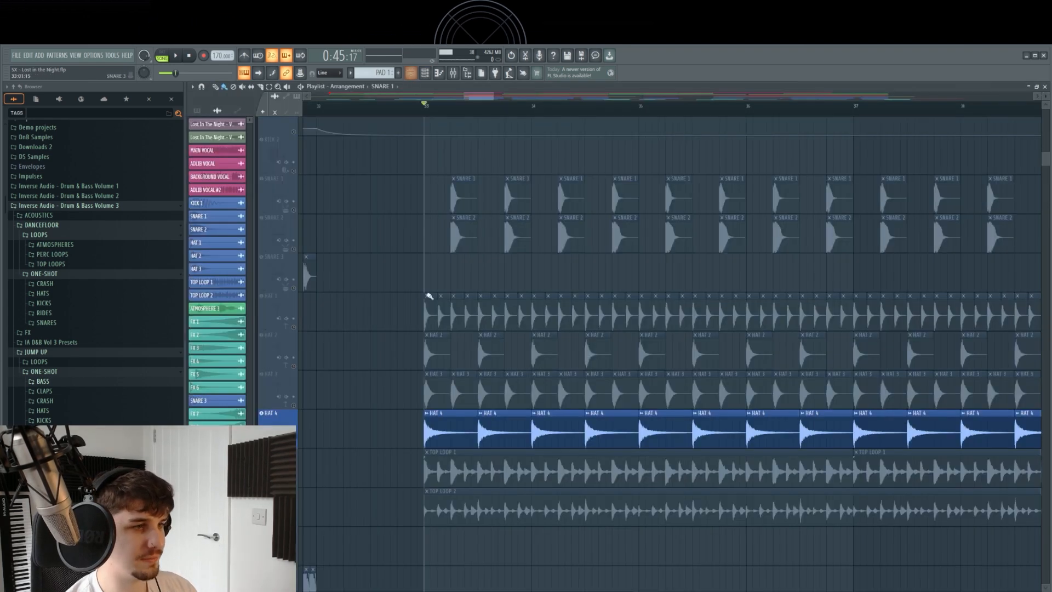
Unmute HAT 1, HAT 2 and HAT 3 alongside HAT 4 and play all four hat layers together
drag(289, 404, 308, 336)
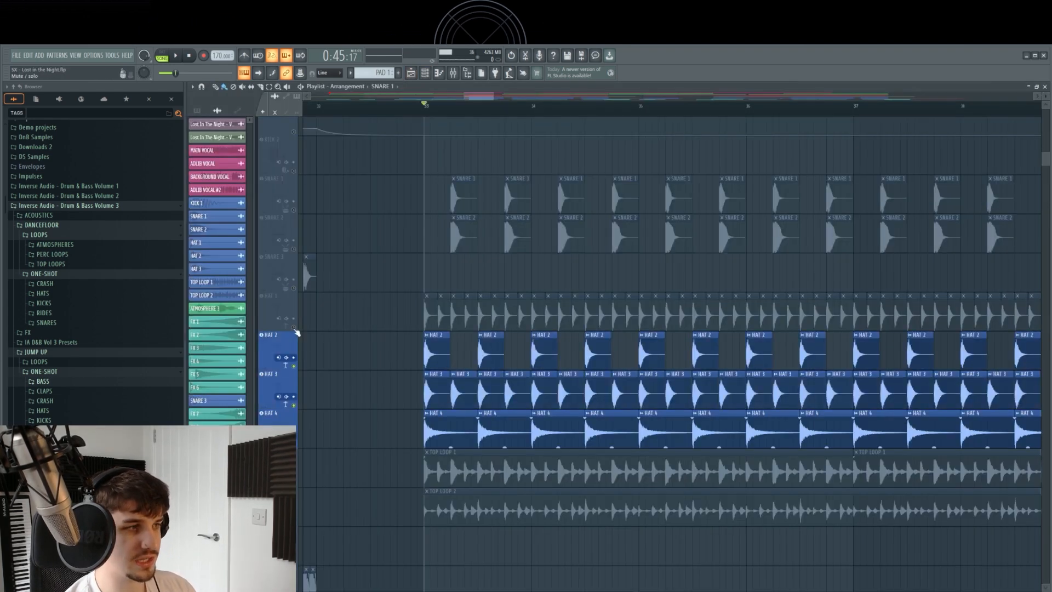
click(294, 328)
key(space)
drag(561, 384, 475, 357)
key(space)
Solo the TOP LOOP 1 track and play it
right_click(294, 436)
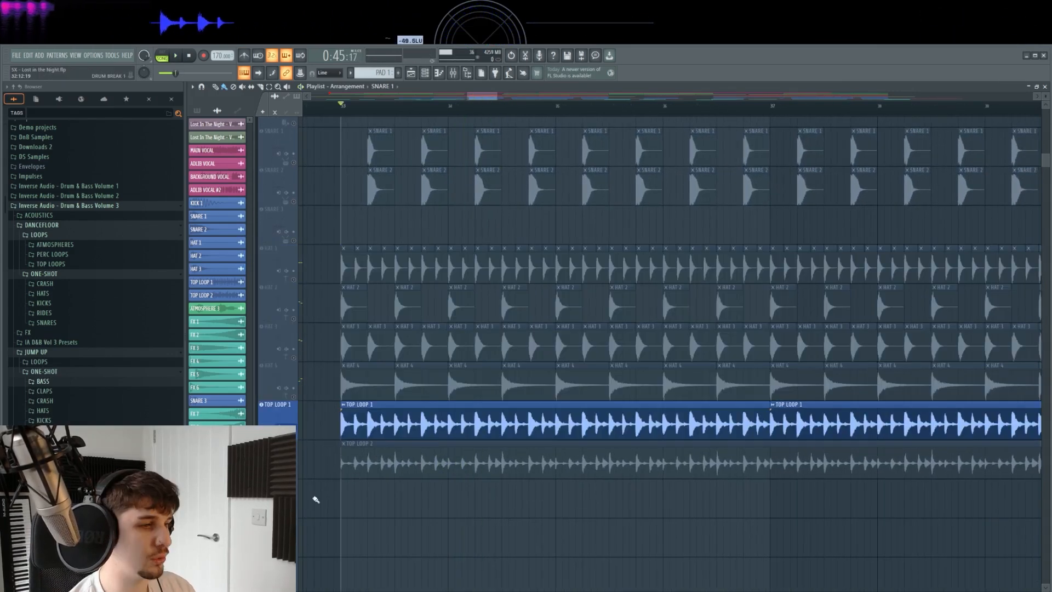
drag(315, 500, 349, 441)
key(space)
key(space)
Solo the TOP LOOP 2 track and play it
right_click(296, 487)
key(space)
scroll(349, 442, down, 4)
key(space)
Solo the DRUM BREAK 1 track, set the playback position to the clip's start, and play the fill
right_click(296, 492)
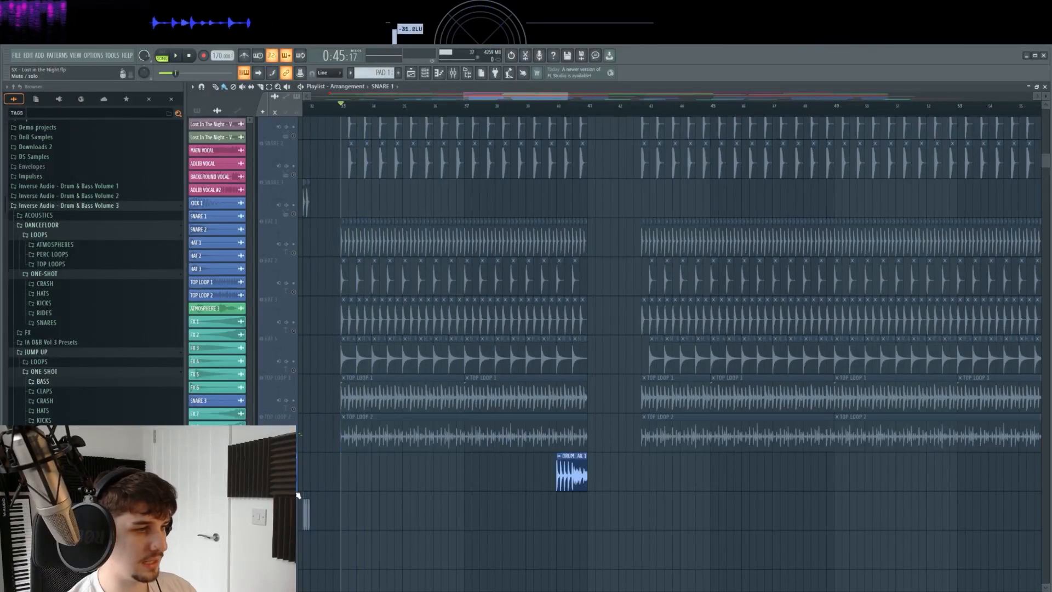
scroll(610, 291, up, 5)
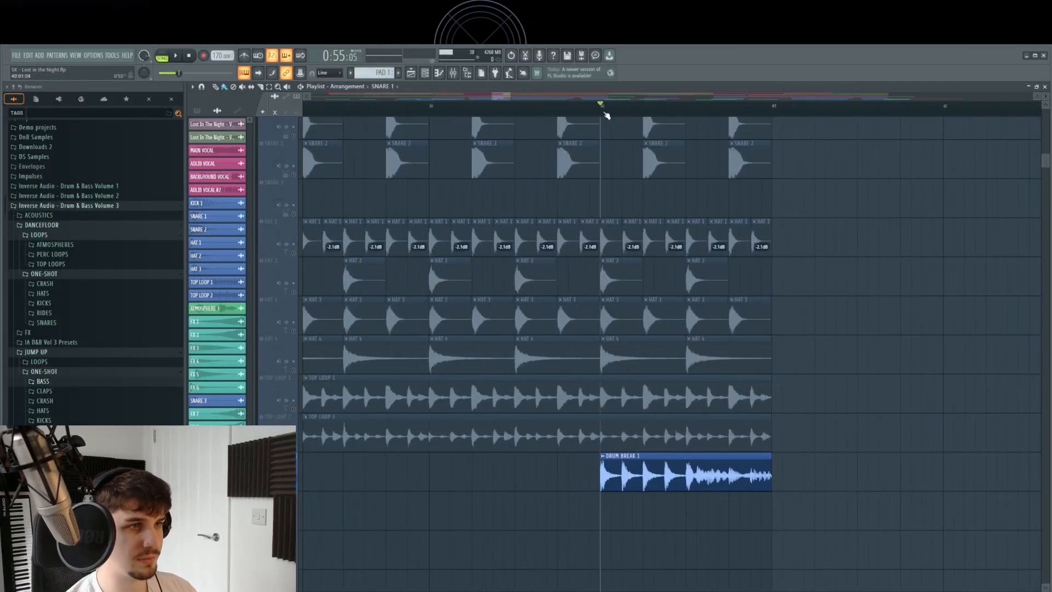
scroll(620, 270, down, 4)
drag(624, 270, 601, 218)
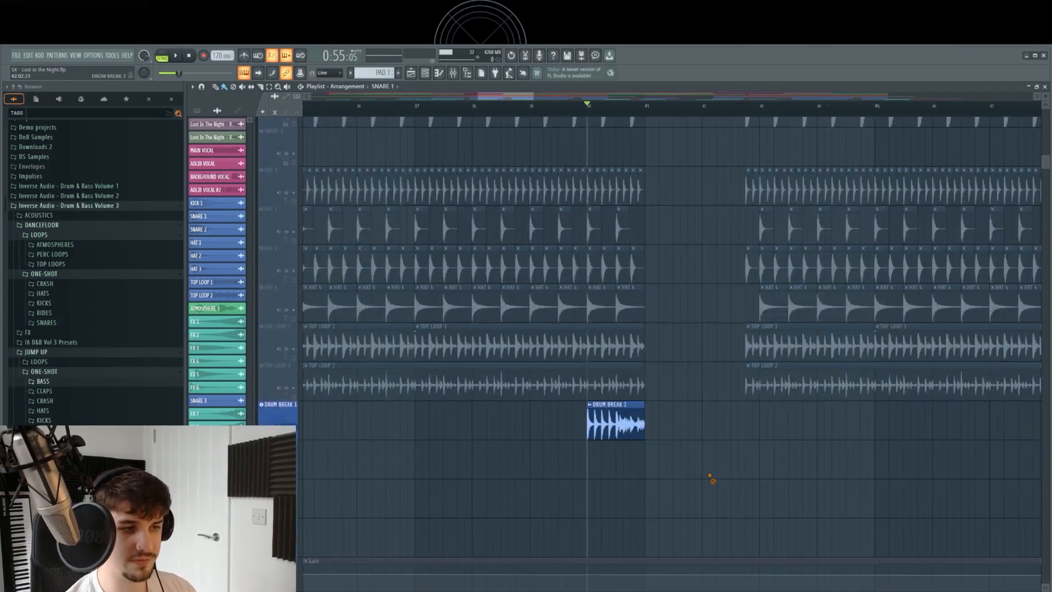
scroll(715, 470, up, 2)
drag(721, 467, 667, 458)
key(space)
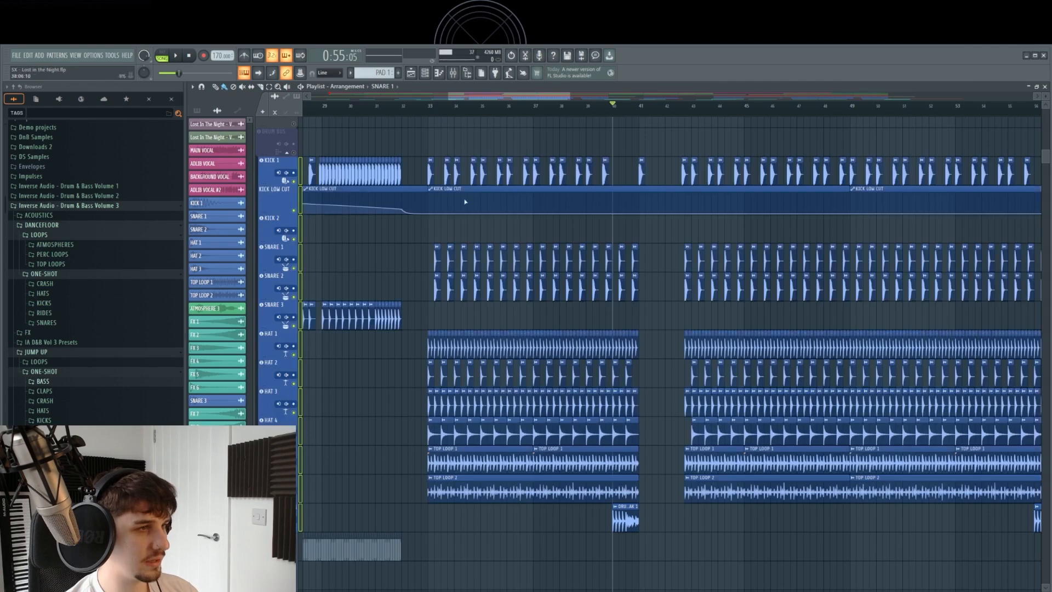
Play the complete drum group with all of its tracks unmuted
key(space)
drag(531, 286, 636, 407)
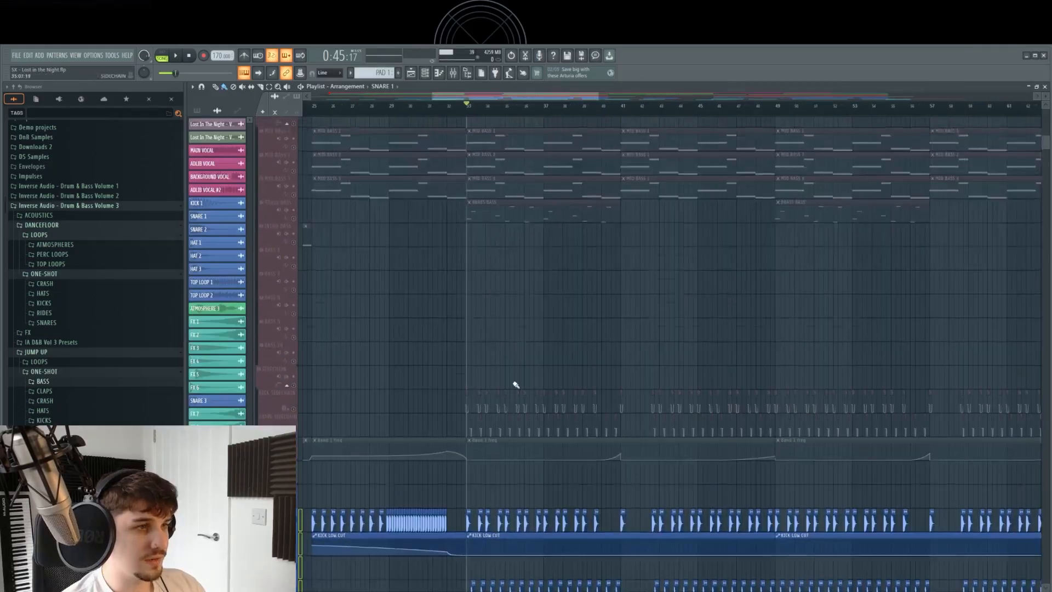
Open the SUB track's Serum patch and examine oscillator A's waveform and harmonics in the wavetable editor during playback
scroll(516, 385, up, 3)
click(304, 310)
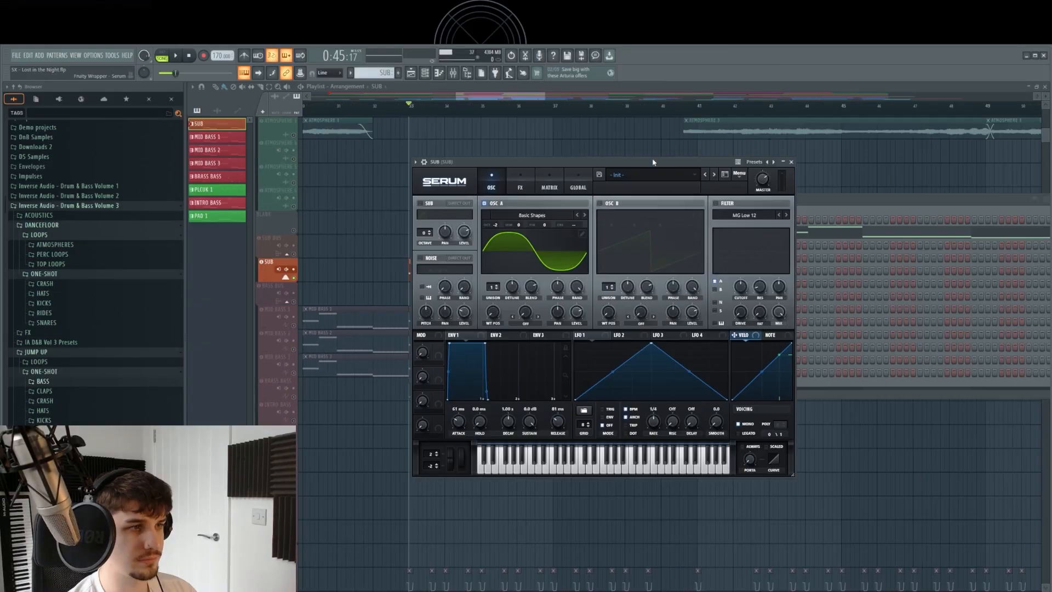
drag(653, 162, 658, 159)
key(space)
click(585, 231)
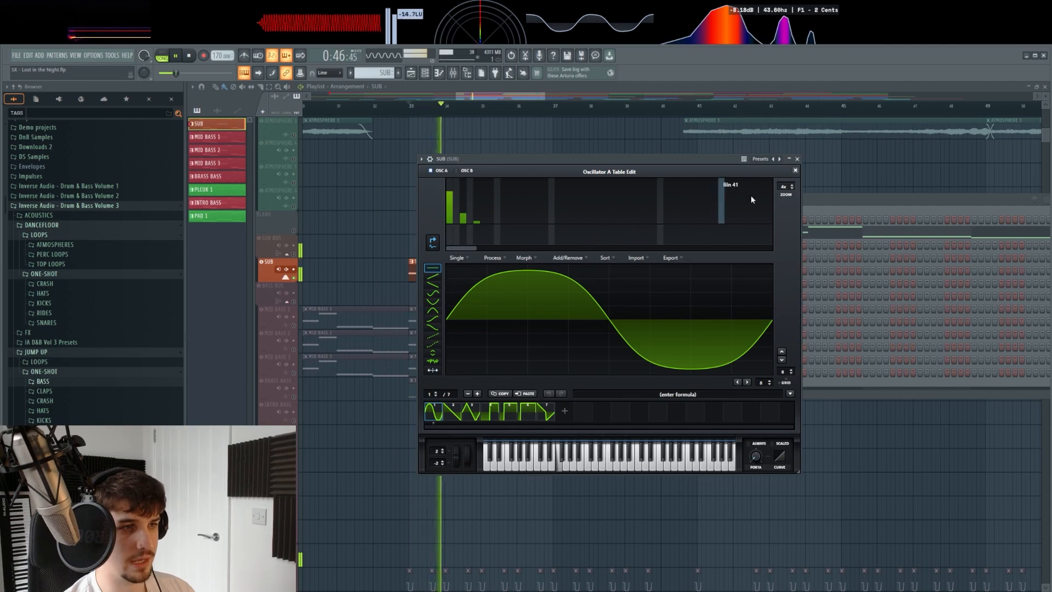
click(796, 172)
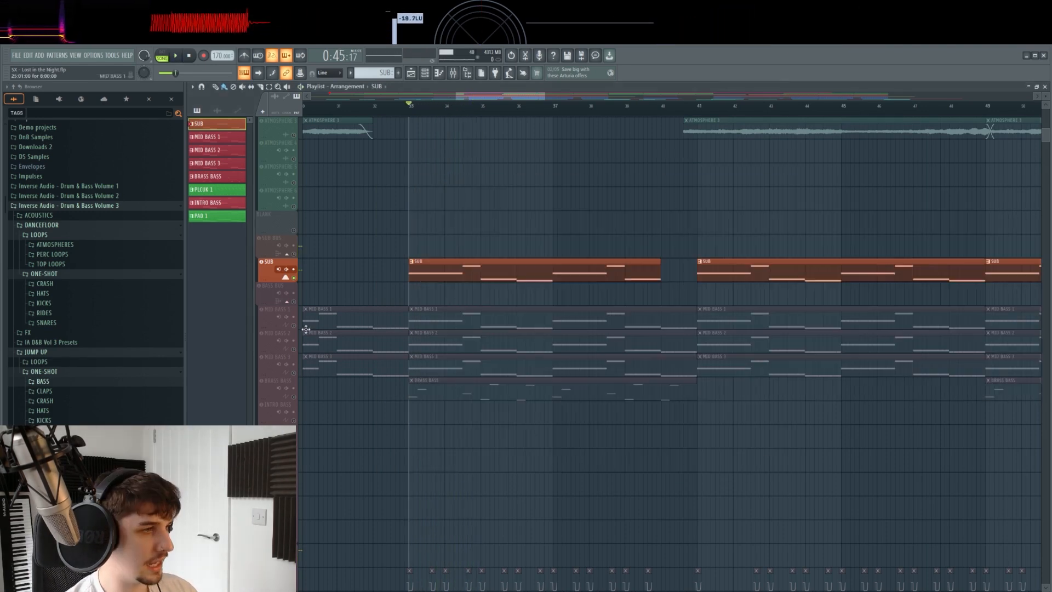
Solo the MID BASS 1 track in the playlist and play it
right_click(295, 326)
scroll(438, 328, up, 4)
key(space)
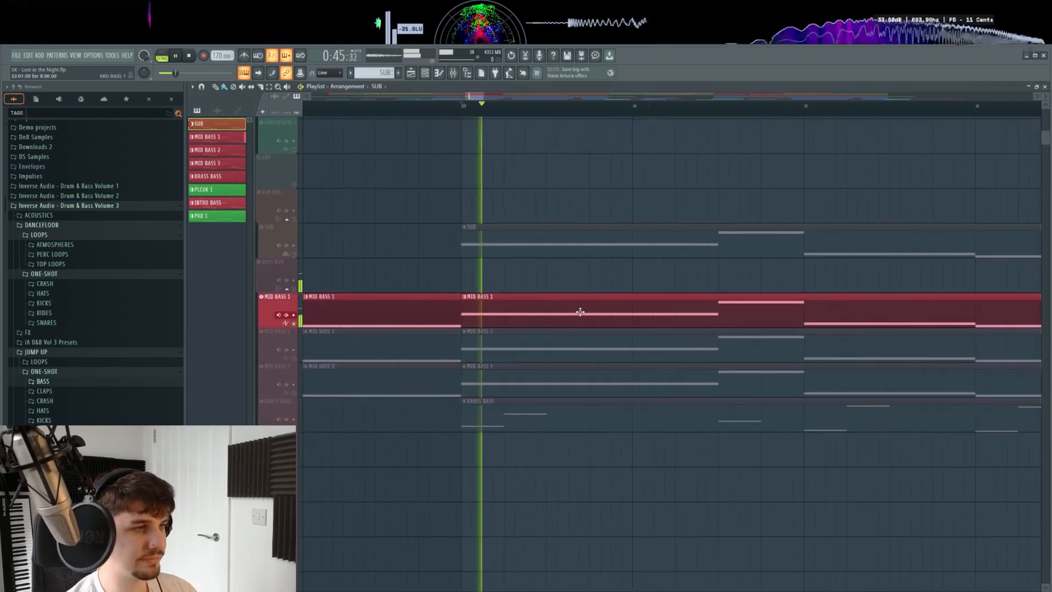
drag(513, 343, 460, 366)
drag(371, 359, 362, 361)
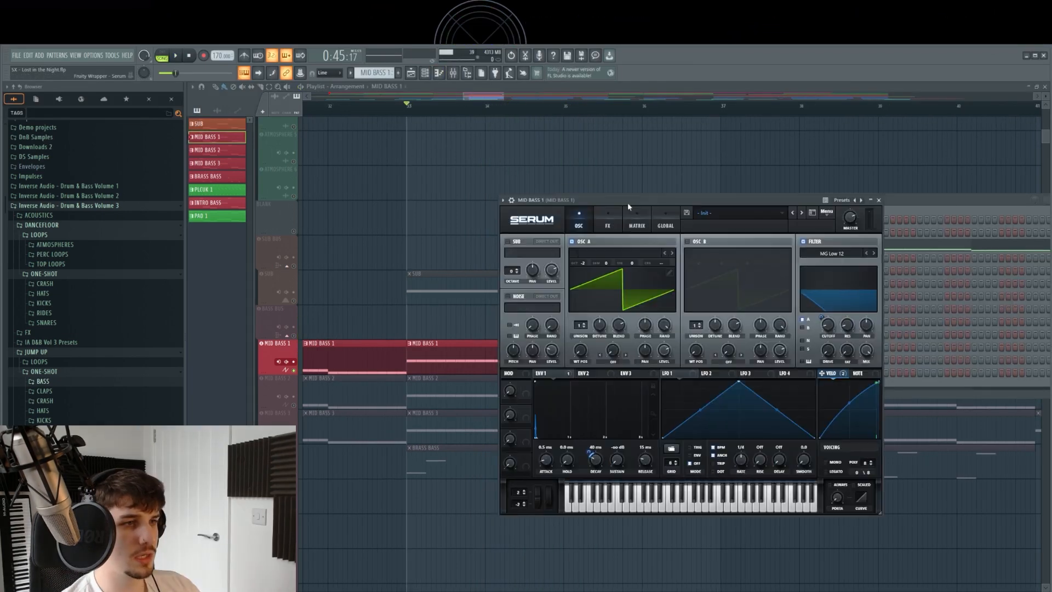
Examine MID BASS 1's Serum oscillator and MG Low 12 filter during playback, and its matrix routings for Env 1 and Velo
drag(626, 201, 627, 183)
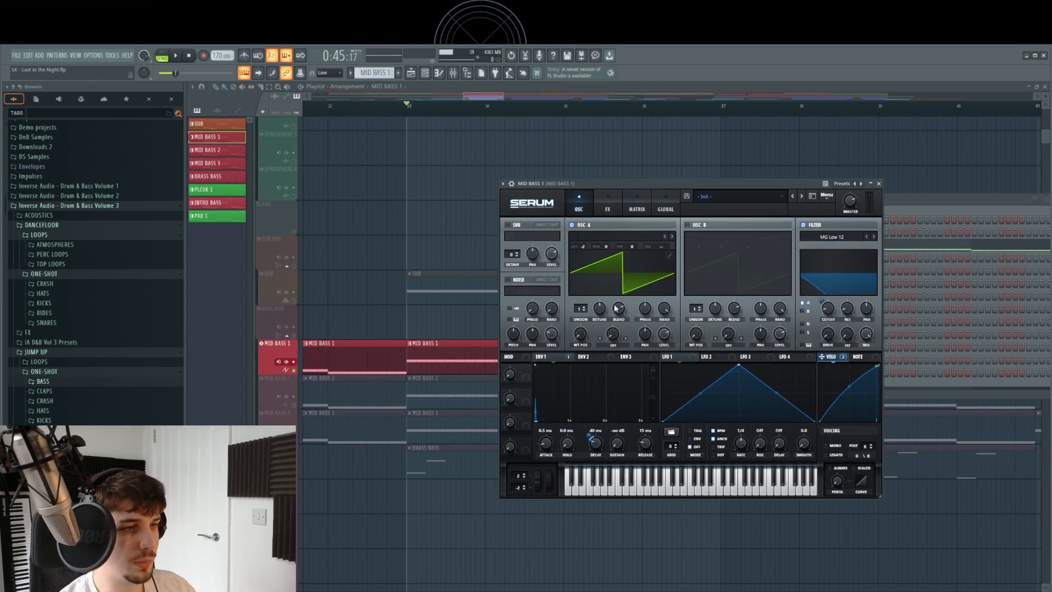
click(626, 269)
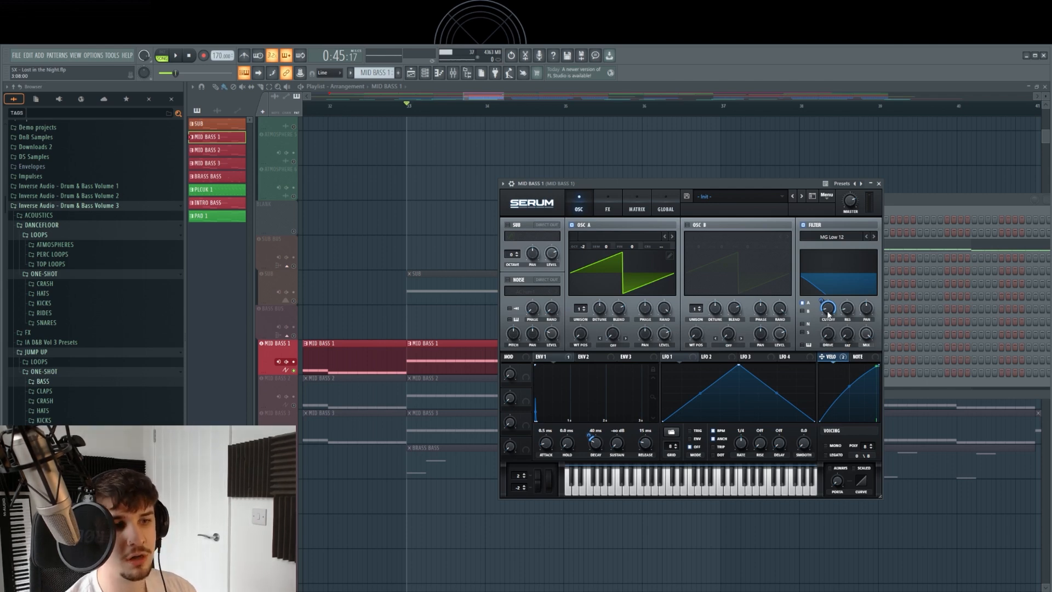
key(space)
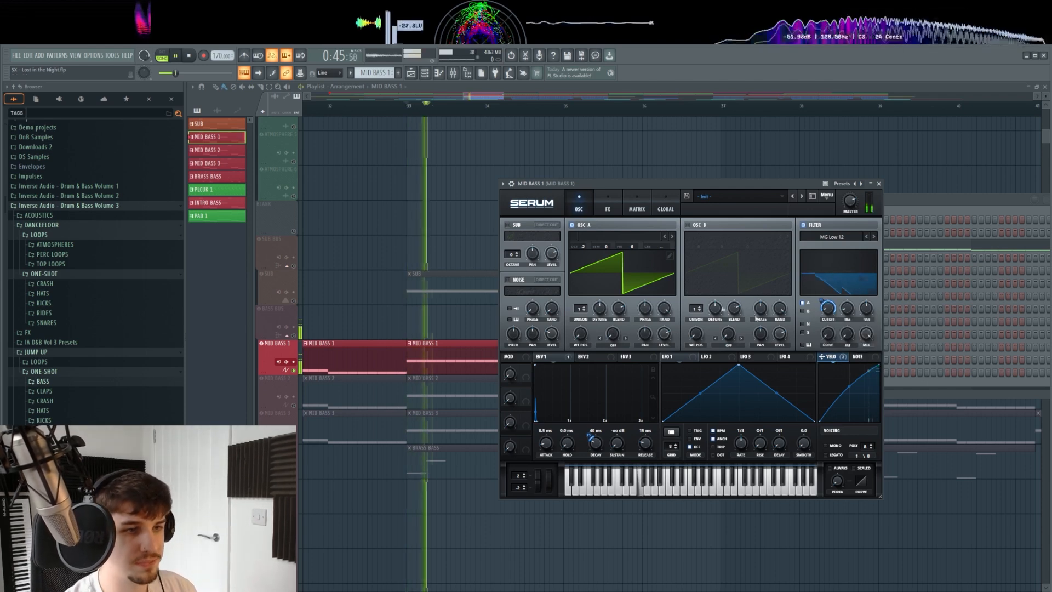
key(space)
click(637, 205)
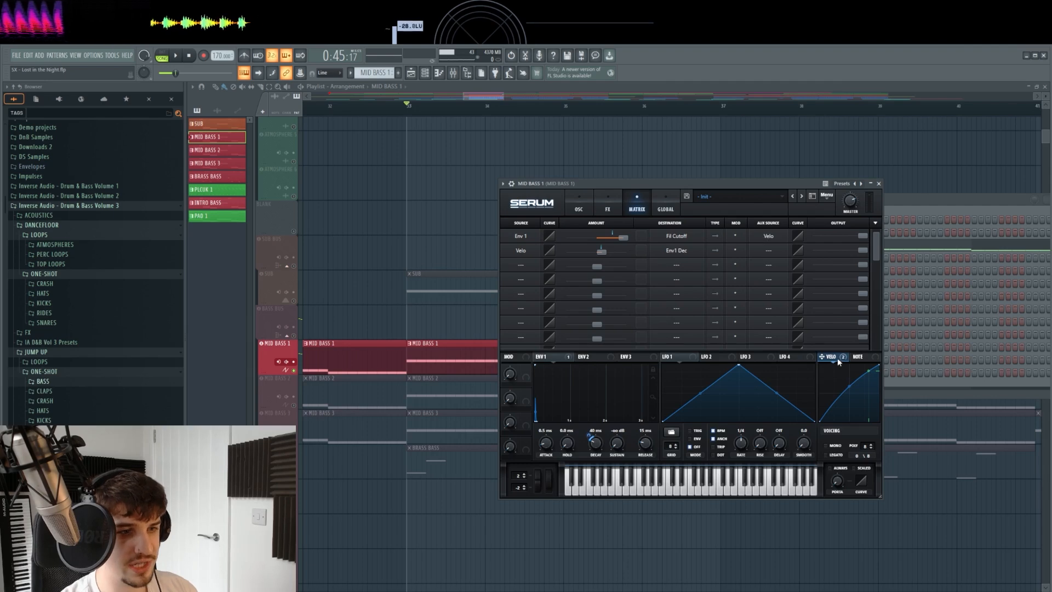
drag(835, 357, 774, 245)
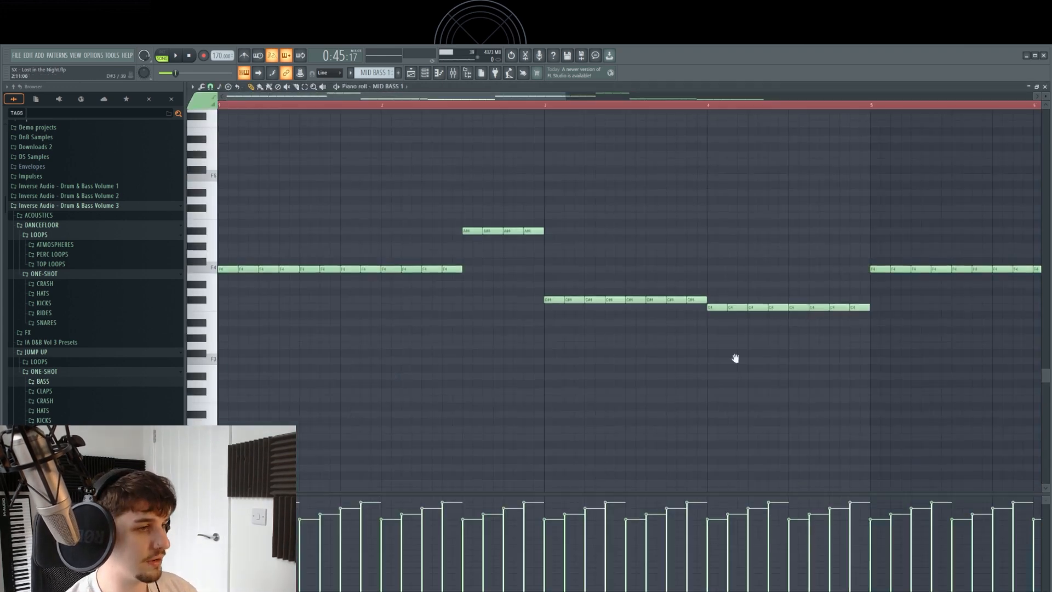
Examine the MID BASS 1 notes and their rising velocity pattern in the piano roll during playback
drag(281, 295, 722, 328)
scroll(761, 462, down, 2)
drag(678, 227, 523, 272)
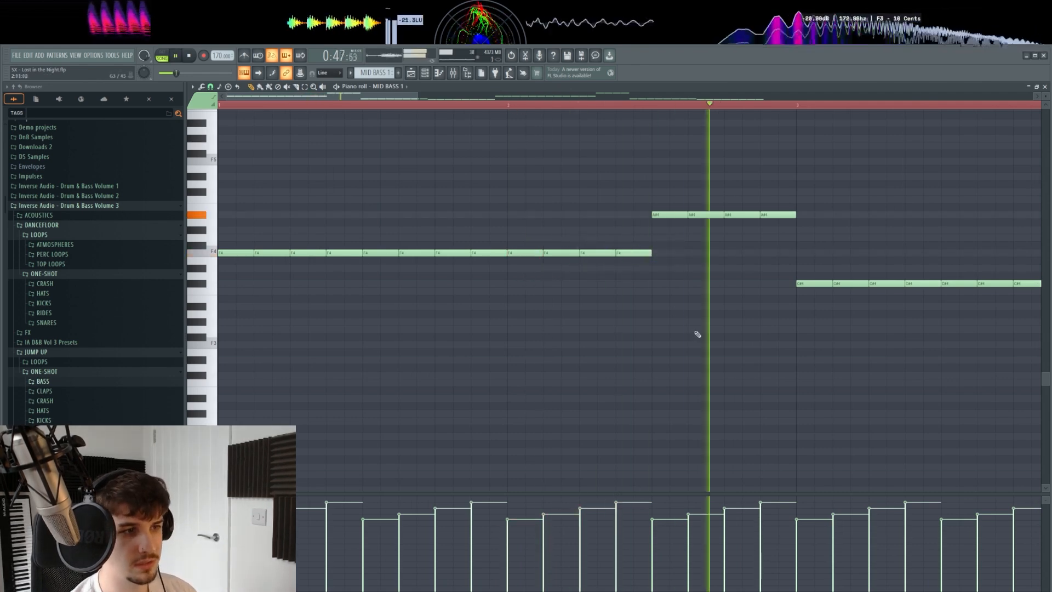
Flatten the velocities of the MID BASS 1 notes across bars 2 to 4 and play the pattern
scroll(695, 331, down, 2)
scroll(755, 359, down, 1)
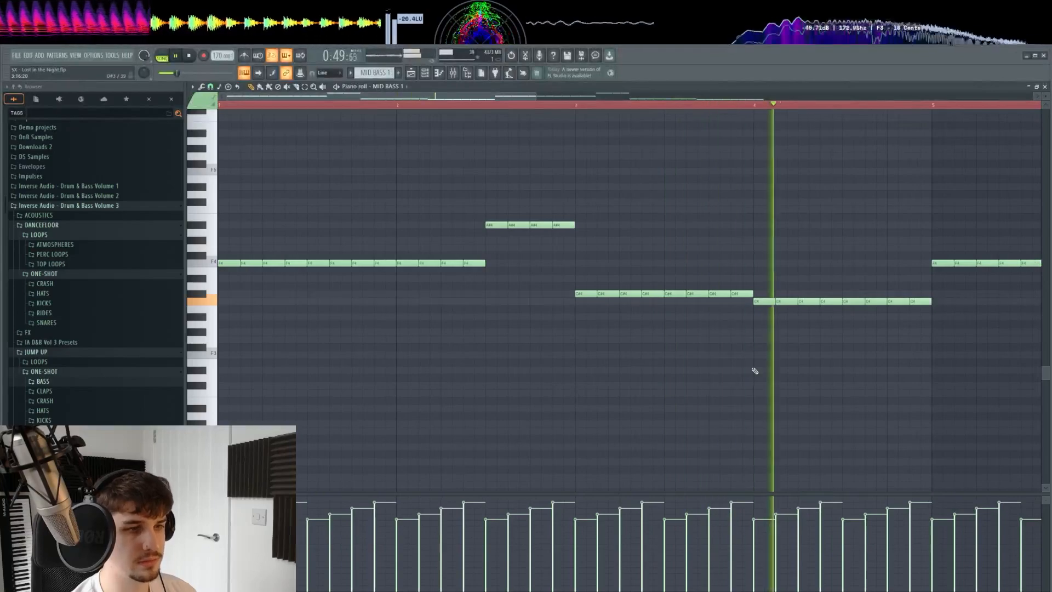
key(space)
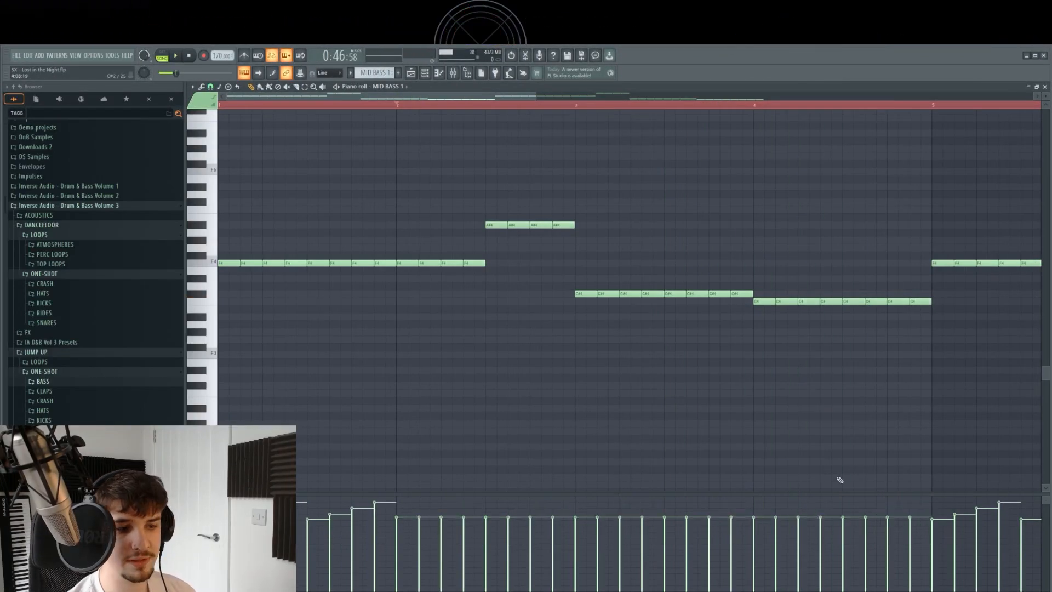
key(space)
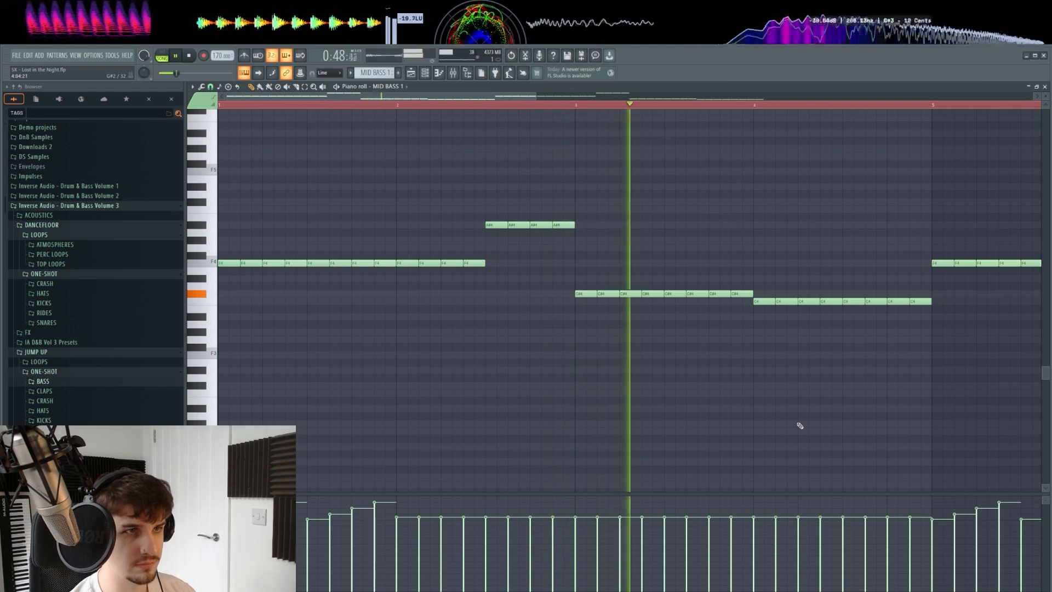
Undo the velocity flattening on the MID BASS 1 notes and listen to the pattern again
scroll(800, 426, down, 2)
key(ctrl+z)
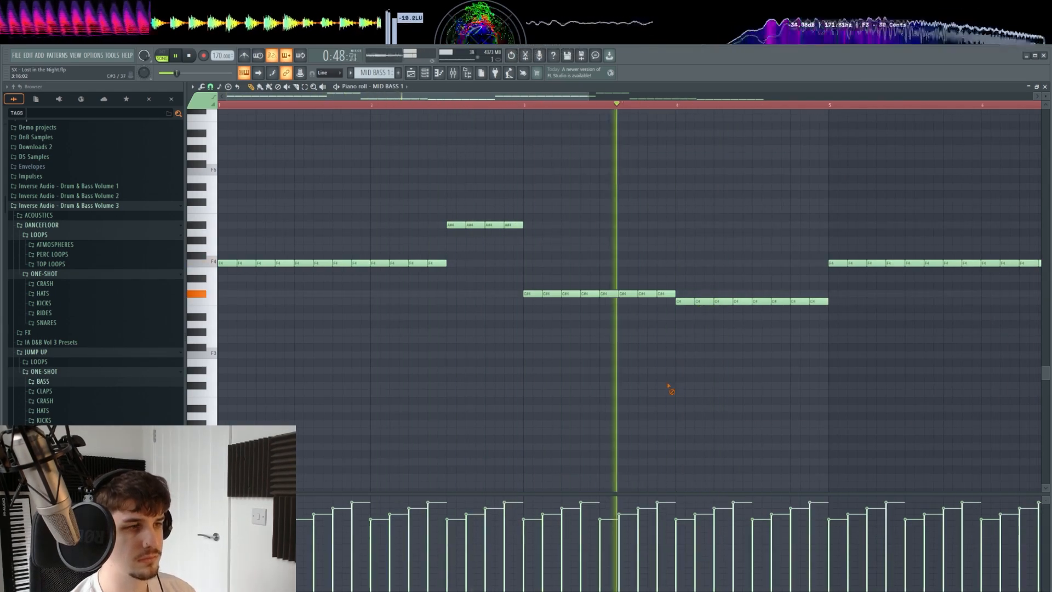
key(space)
Solo the MID BASS 2 track in the playlist and open its Serum patch
key(F5)
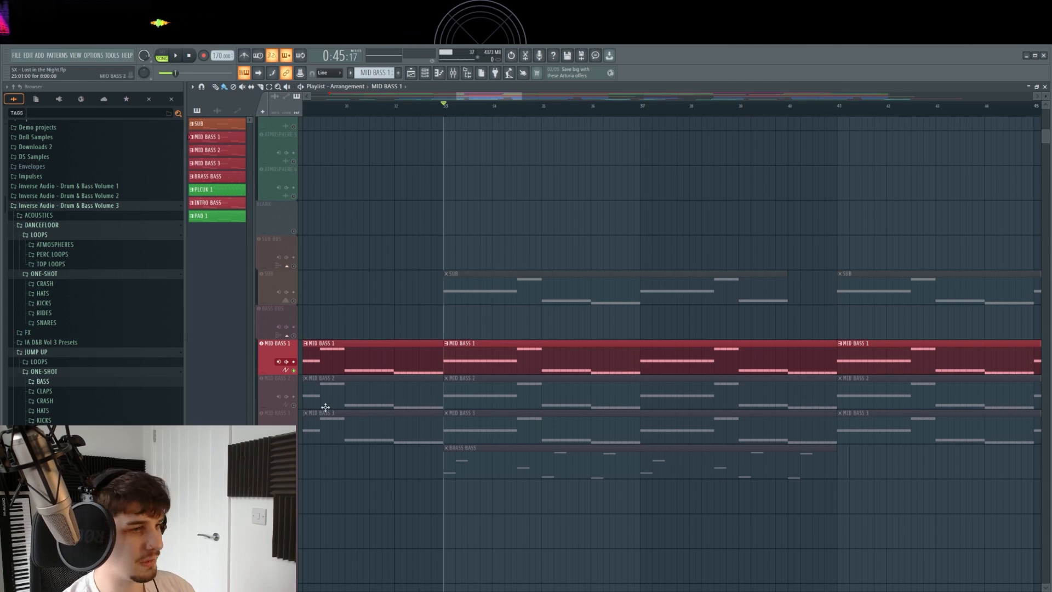
click(290, 404)
click(426, 74)
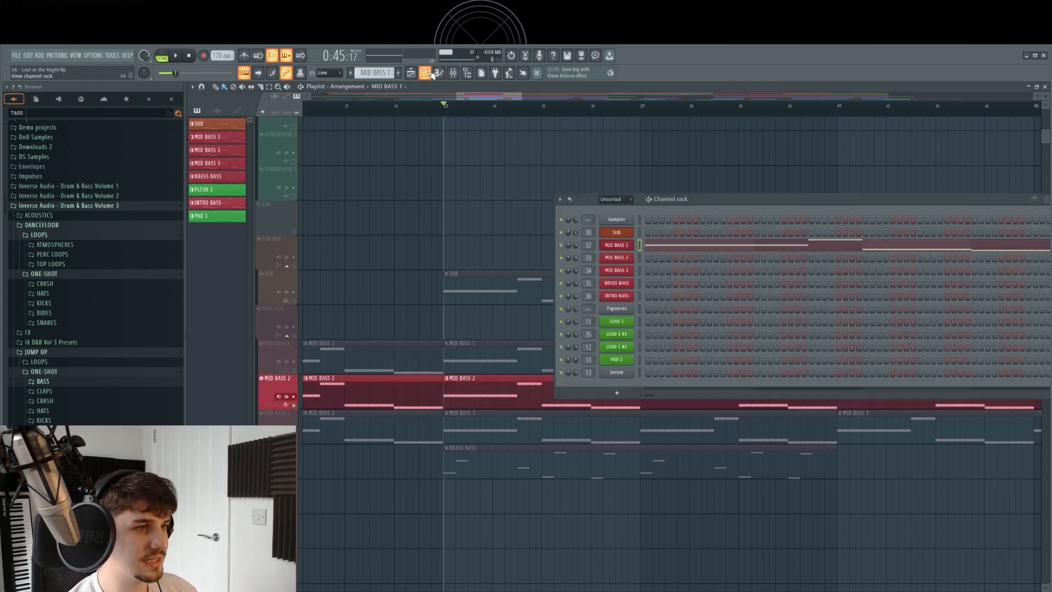
click(617, 257)
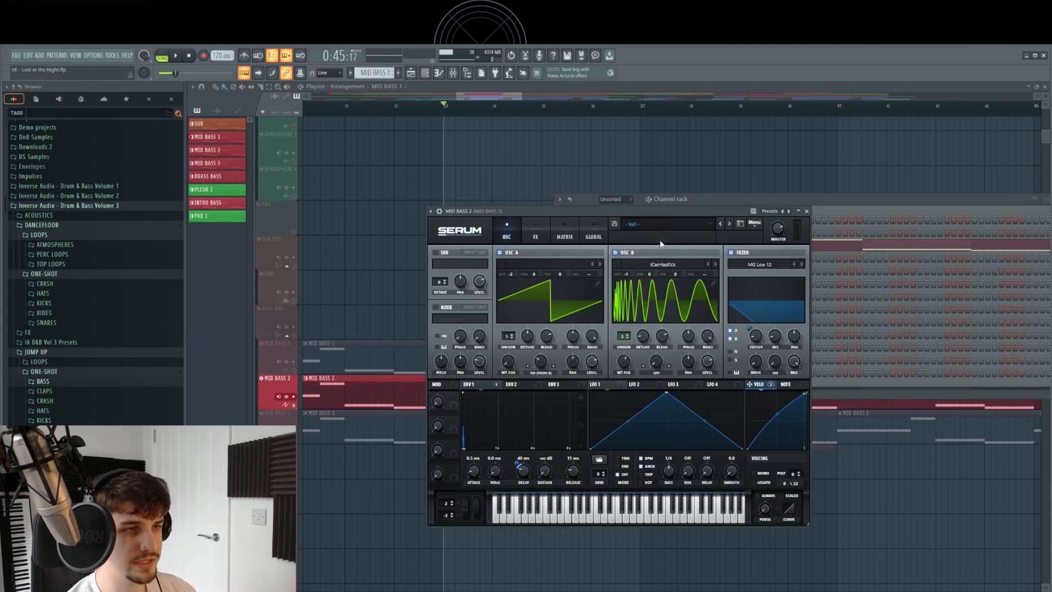
Examine MID BASS 2's Serum oscillators and filter during playback, and its distortion and chorus effects
key(space)
drag(656, 212, 687, 198)
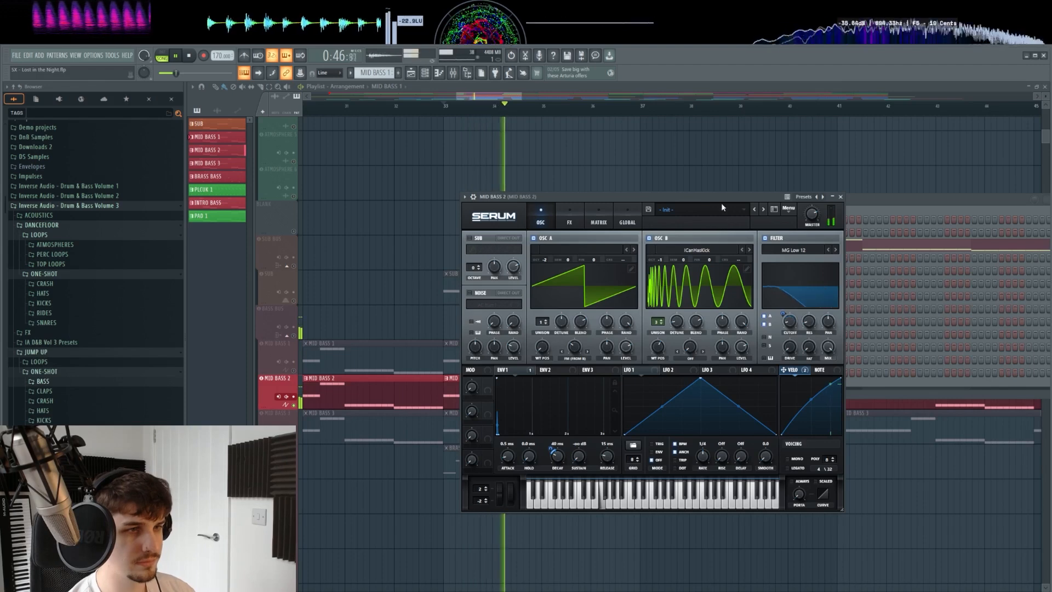
key(space)
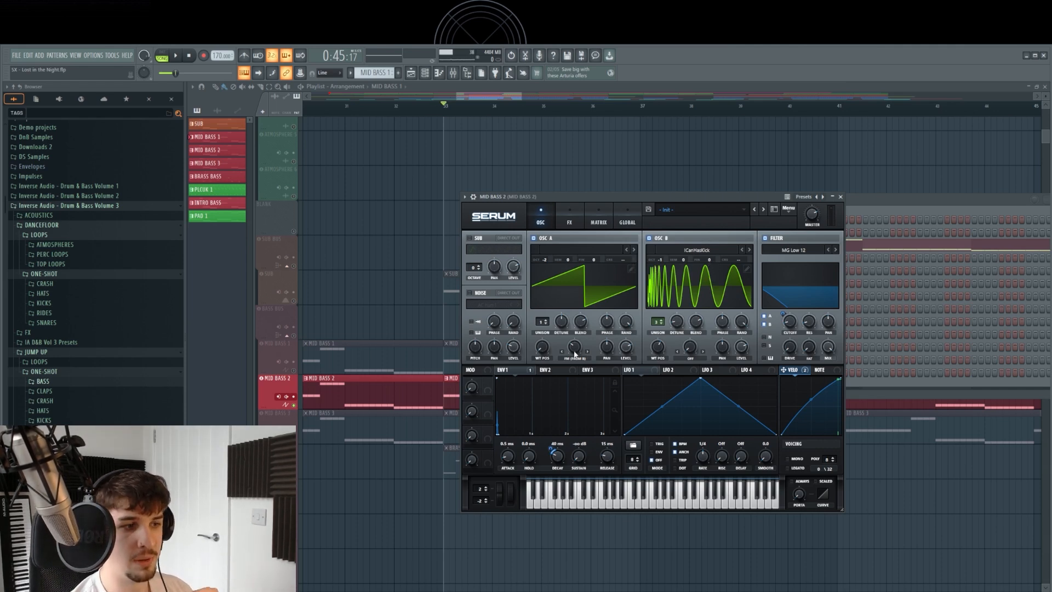
click(569, 219)
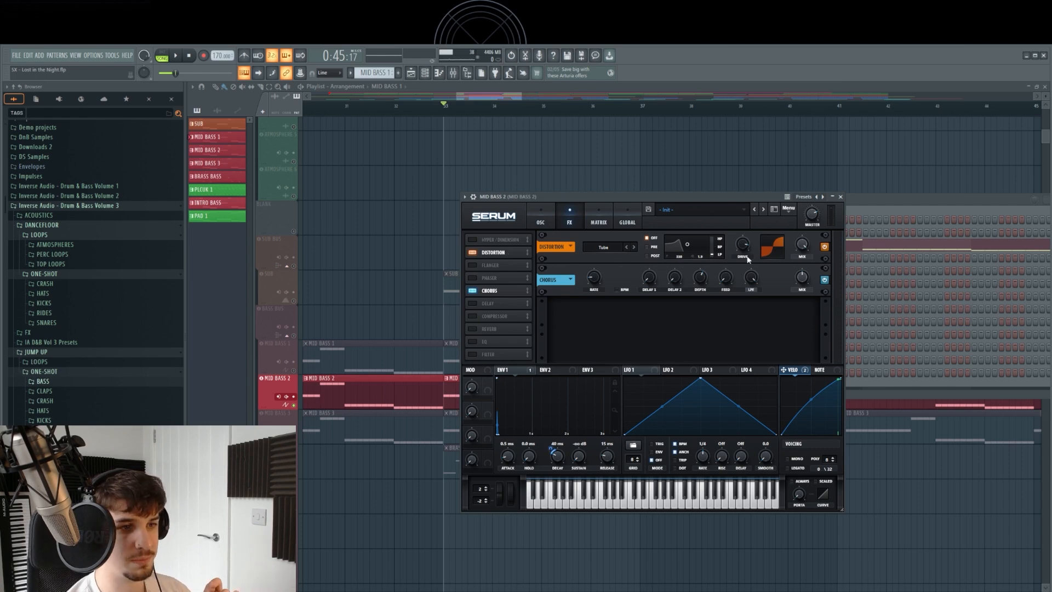
click(841, 197)
Solo the MID BASS 3 track in the playlist and open its Serum patch
click(299, 441)
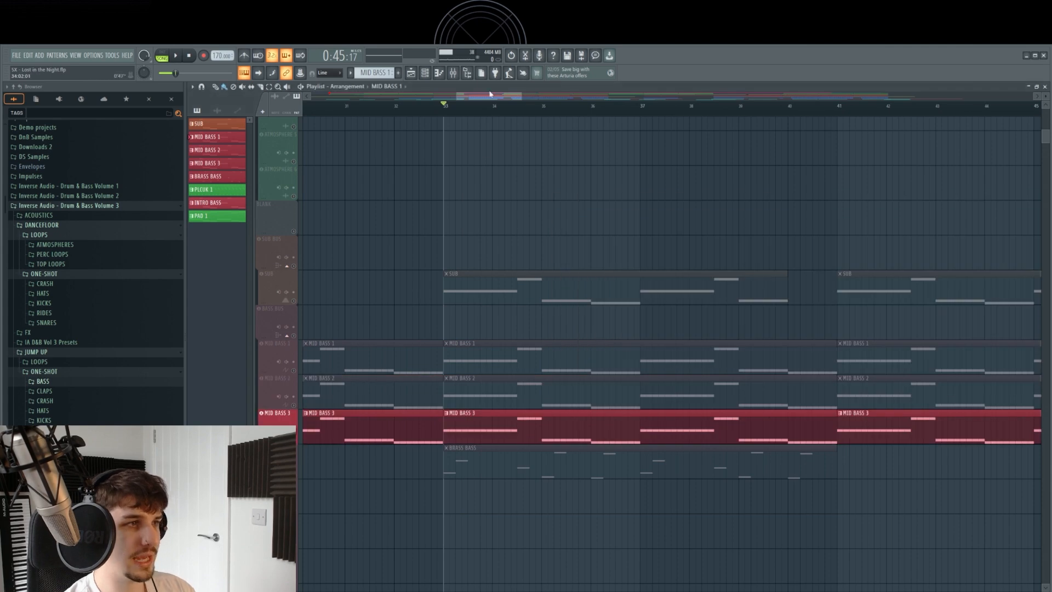
click(427, 73)
click(619, 269)
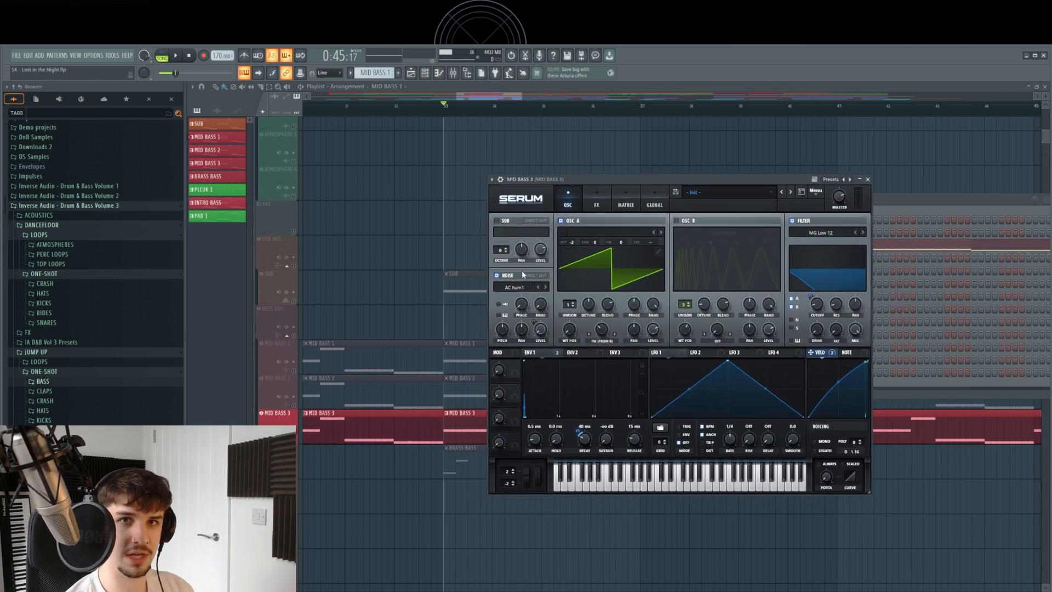
Examine MID BASS 3's oscillator A, noise source, MG Low 12 filter and Tube distortion in Serum during playback
drag(596, 177, 560, 183)
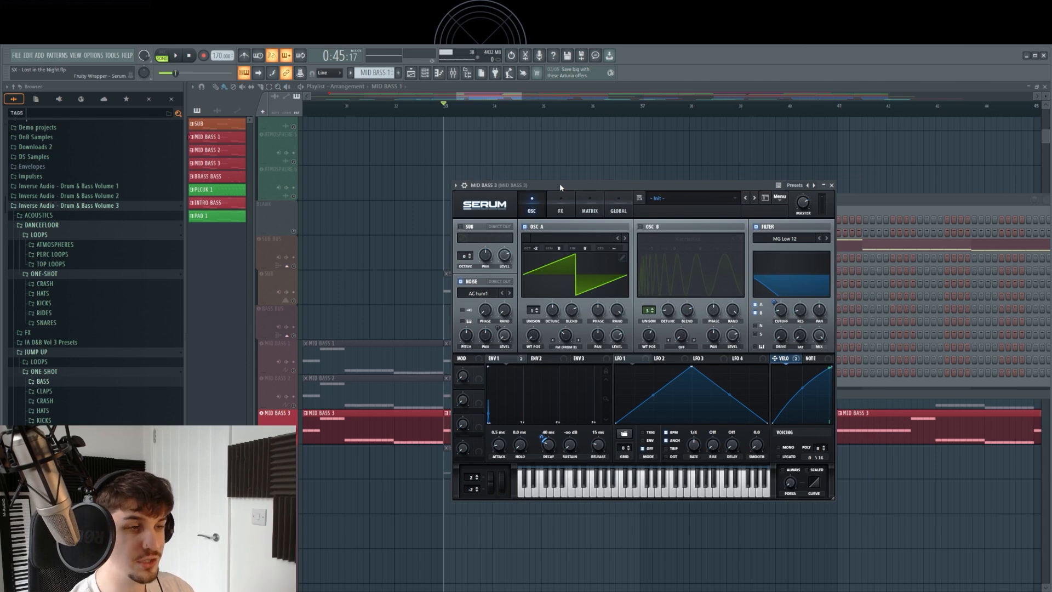
key(space)
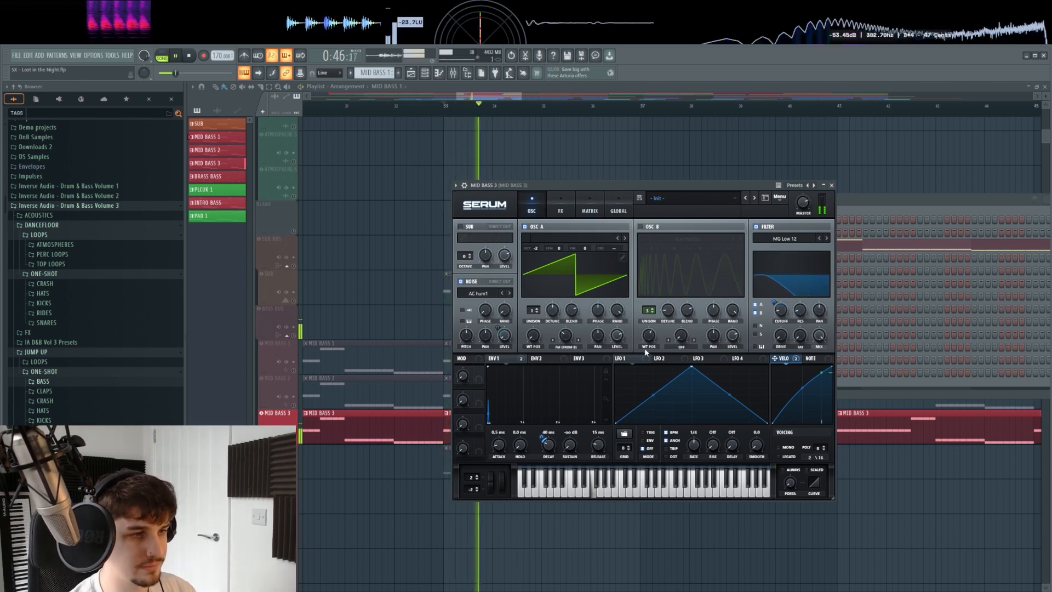
click(561, 211)
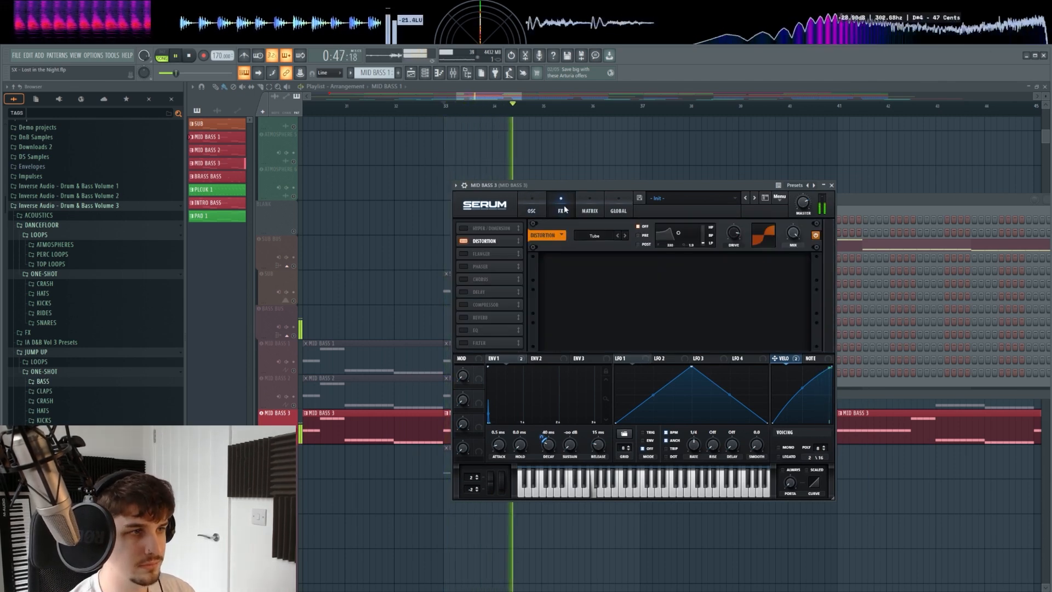
click(533, 211)
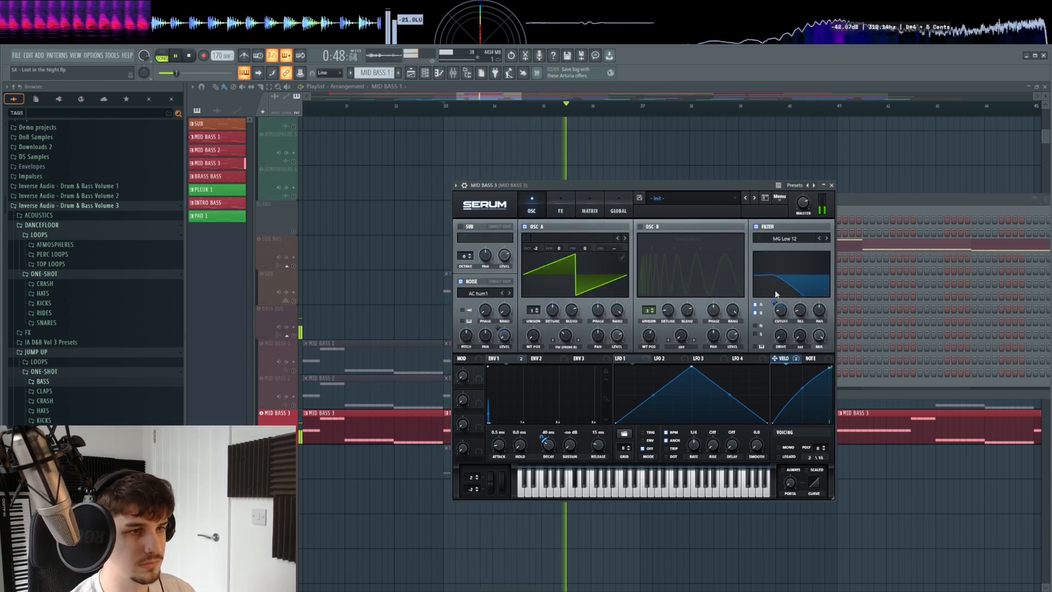
click(832, 185)
key(space)
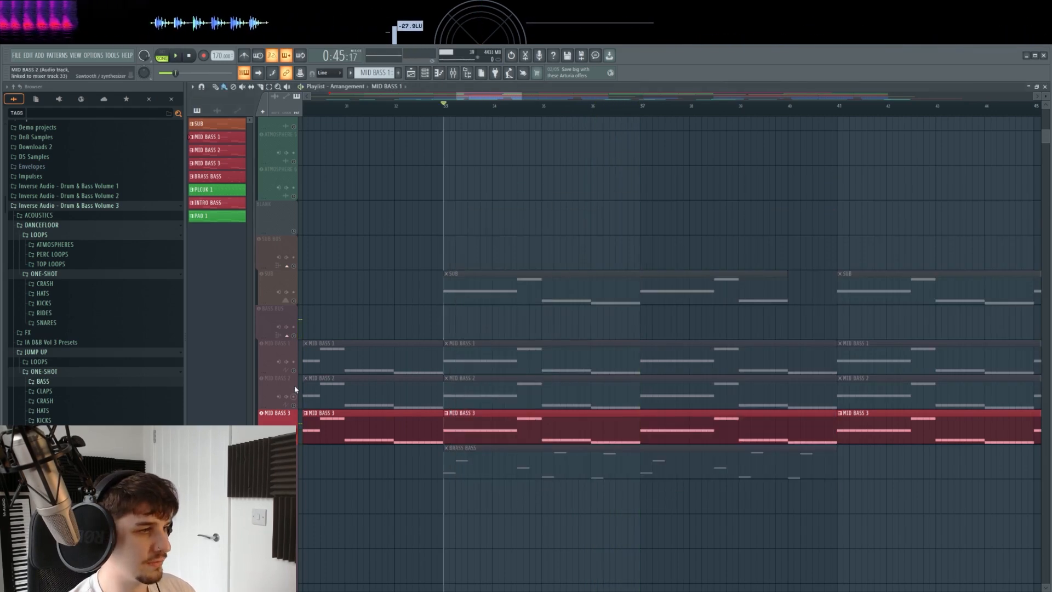
Clear the playlist solo and play MID BASS 1 soloed in the mixer
right_click(294, 371)
right_click(295, 370)
click(453, 73)
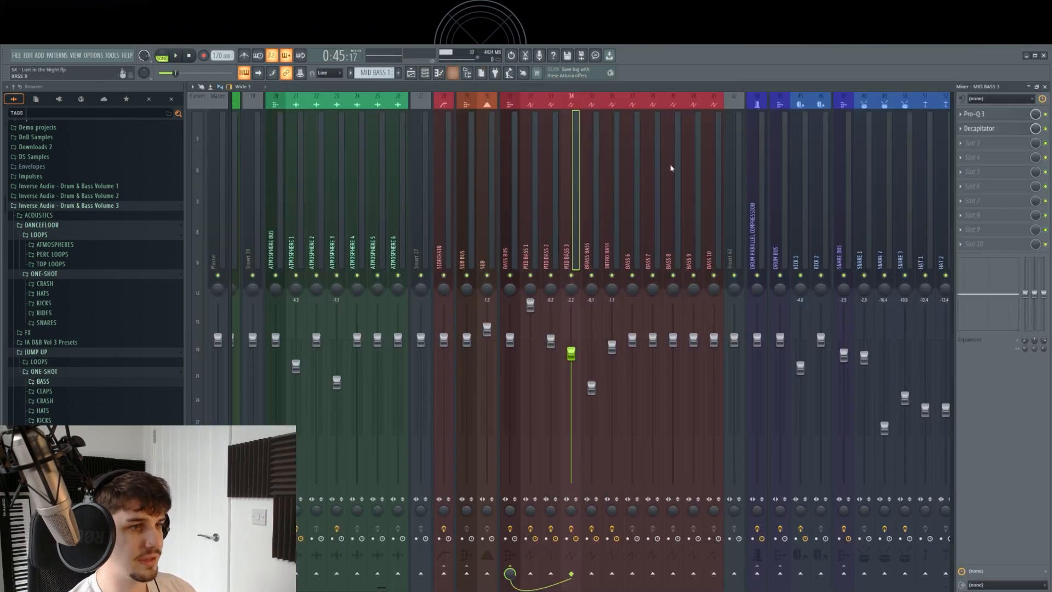
right_click(471, 275)
key(space)
scroll(509, 238, up, 3)
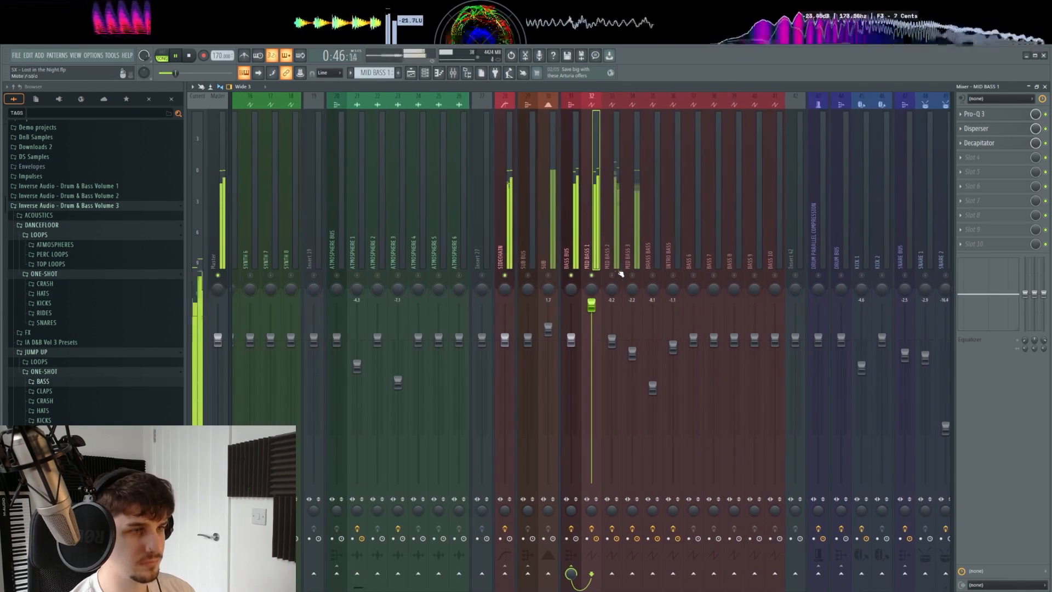
Bring MID BASS 2, MID BASS 3 and the sub into playback alongside MID BASS 1 in the mixer
click(616, 246)
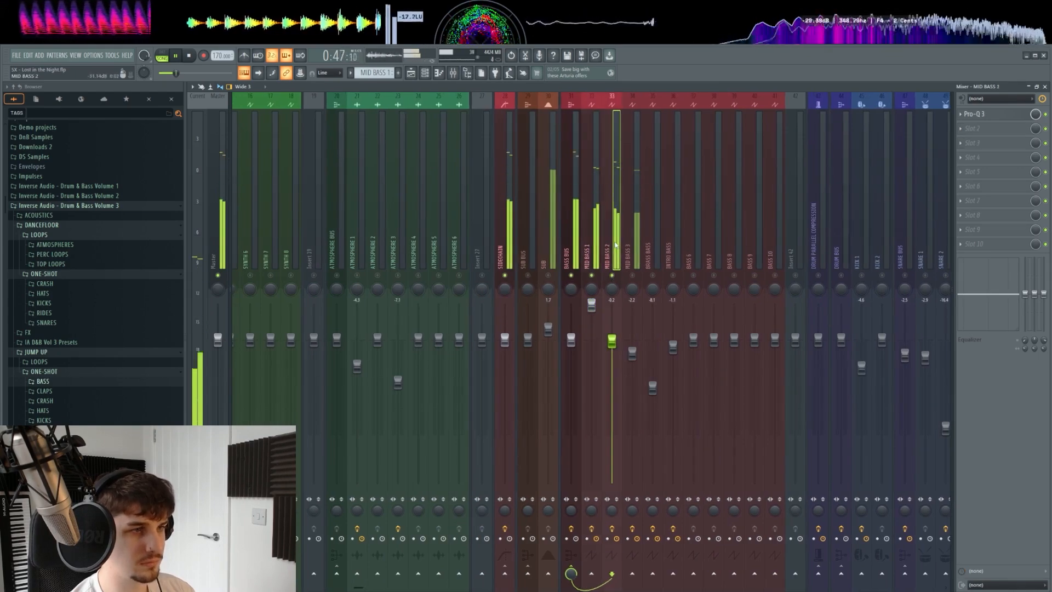
click(632, 275)
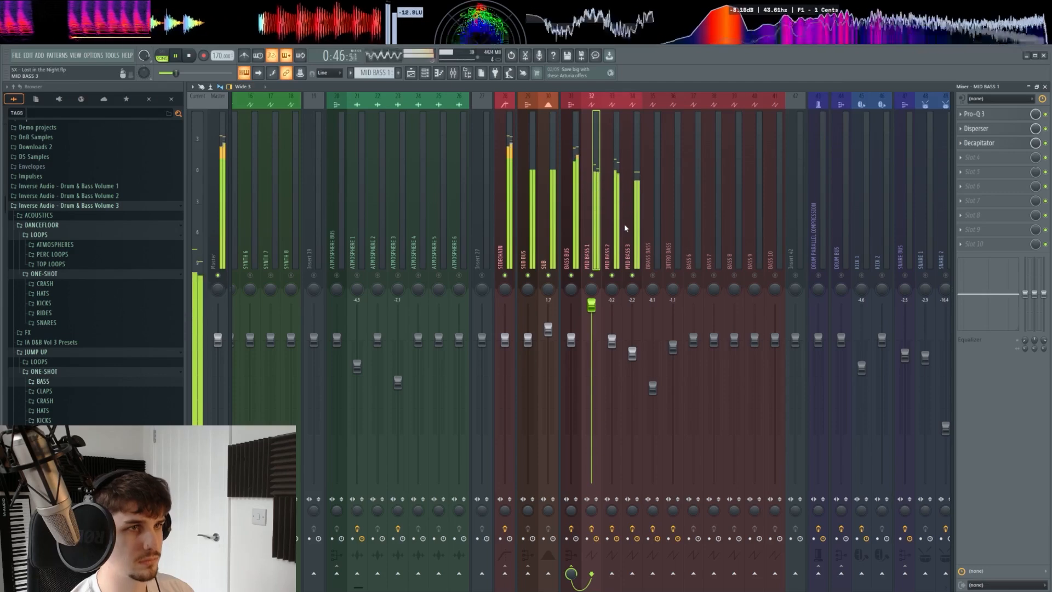
click(624, 223)
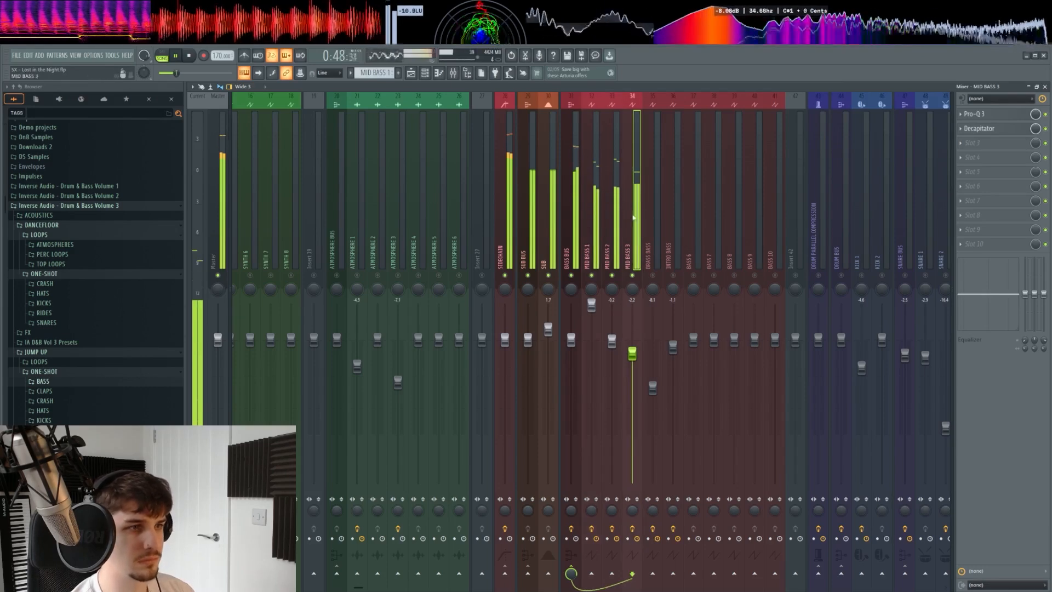
key(space)
Solo MID BASS 1 in the mixer and examine its Pro-Q 3 equalizer curve during playback
click(601, 277)
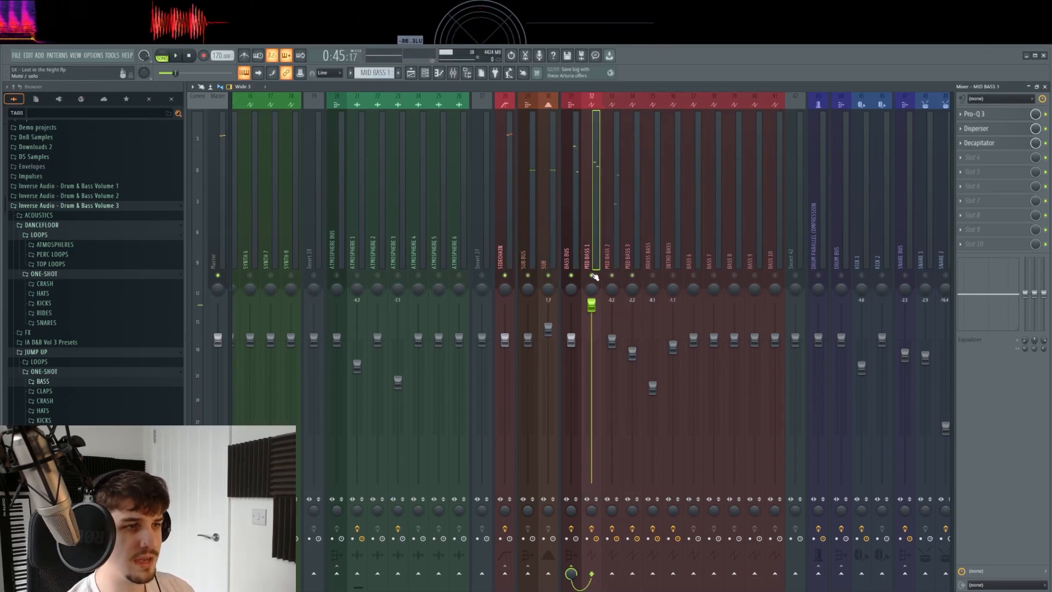
click(993, 117)
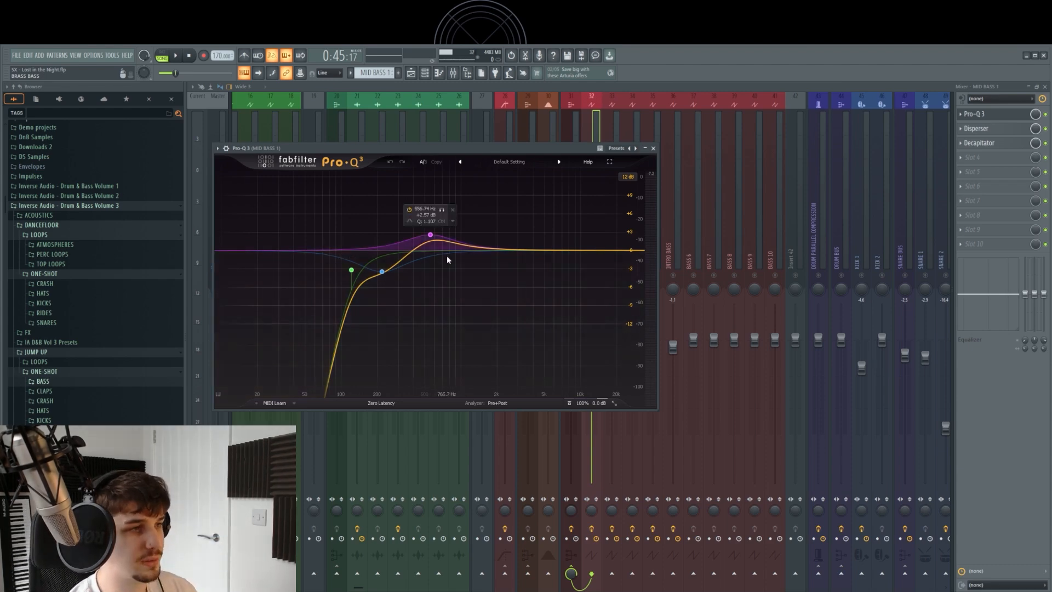
key(space)
key(space)
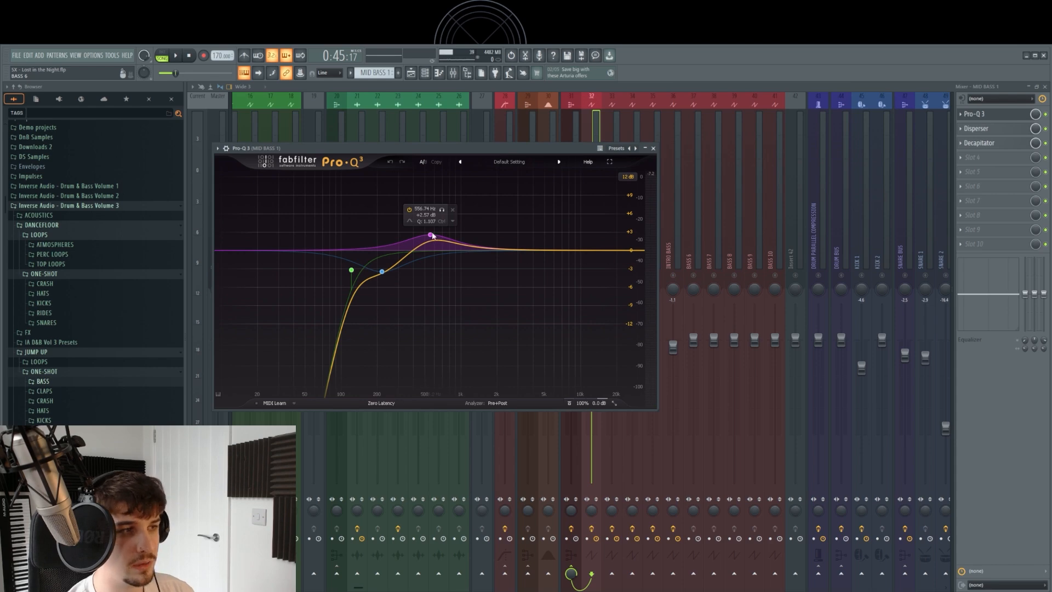
Examine MID BASS 1's Disperser settings during playback, and its Decapitator settings
key(space)
click(977, 128)
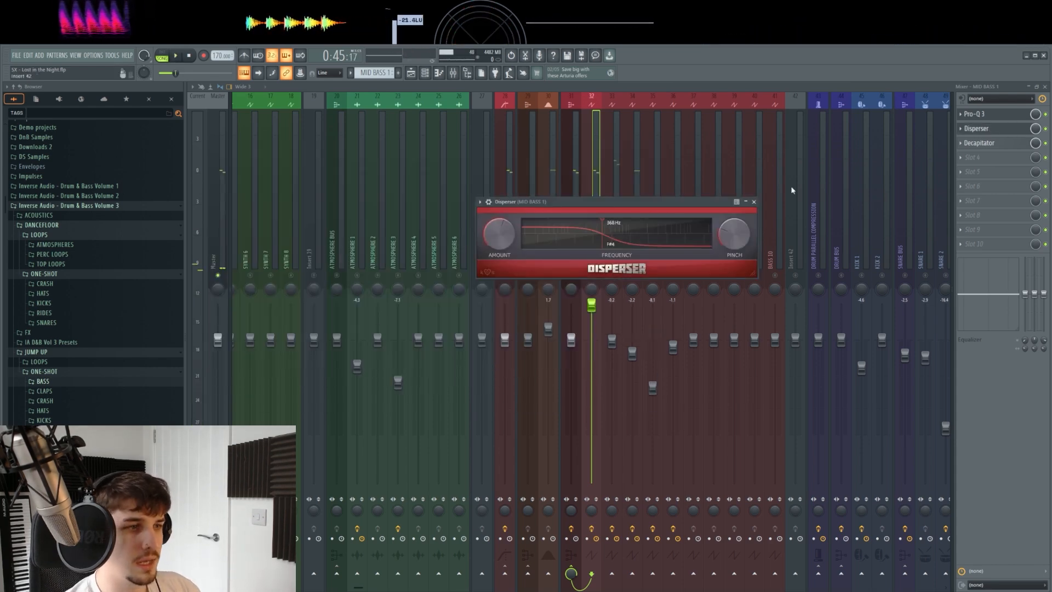
drag(598, 206, 582, 205)
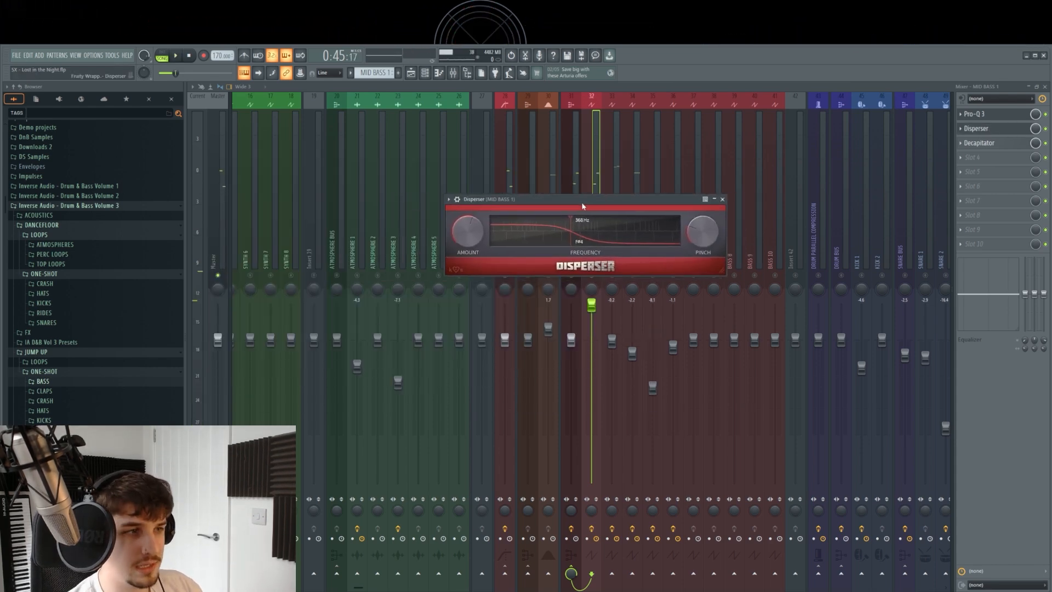
key(space)
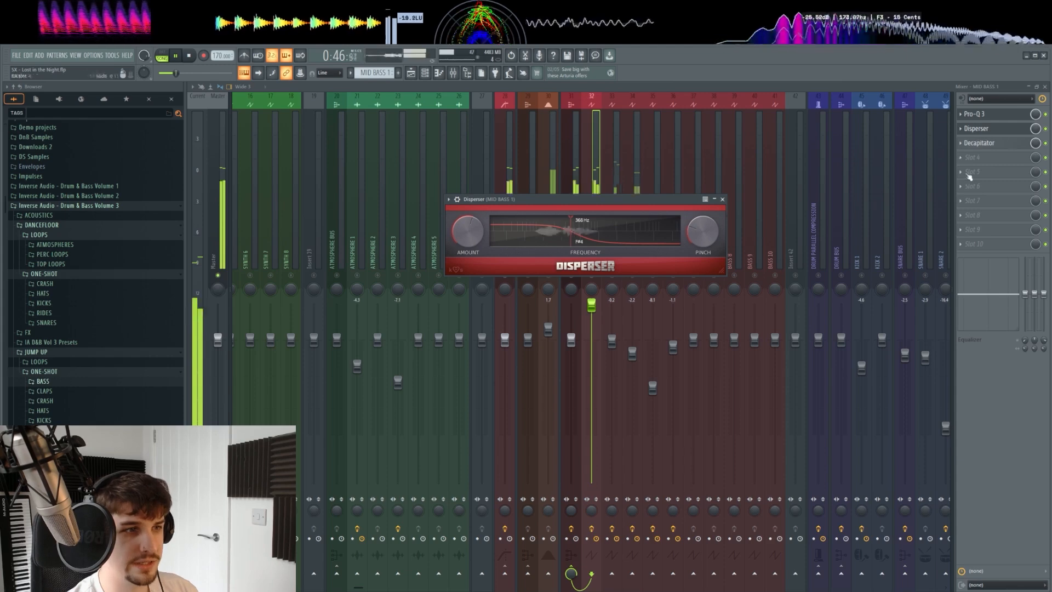
click(1020, 143)
click(696, 171)
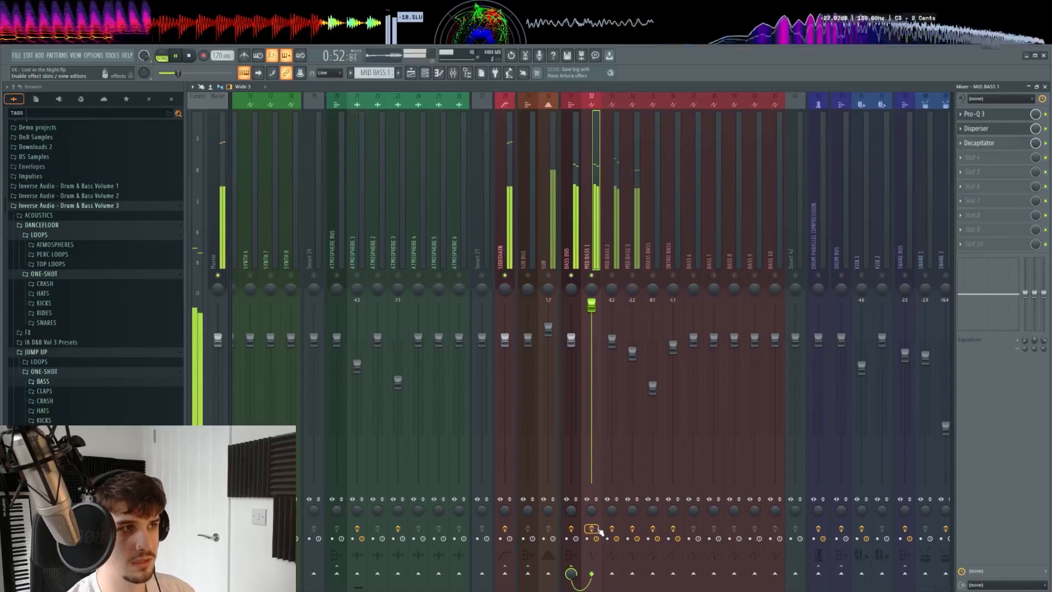
Solo MID BASS 2 in the mixer and examine its Pro-Q 3 curve during playback
click(614, 274)
click(976, 114)
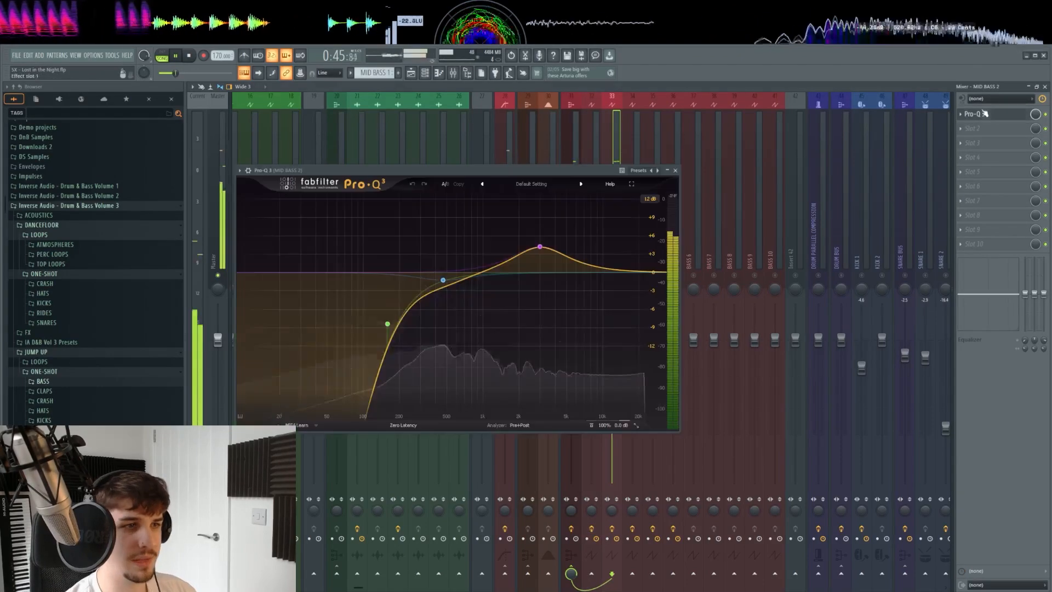
click(675, 170)
key(space)
Solo MID BASS 3 in the mixer and examine its Decapitator settings and Pro-Q 3 curve during playback
right_click(634, 266)
right_click(633, 274)
key(space)
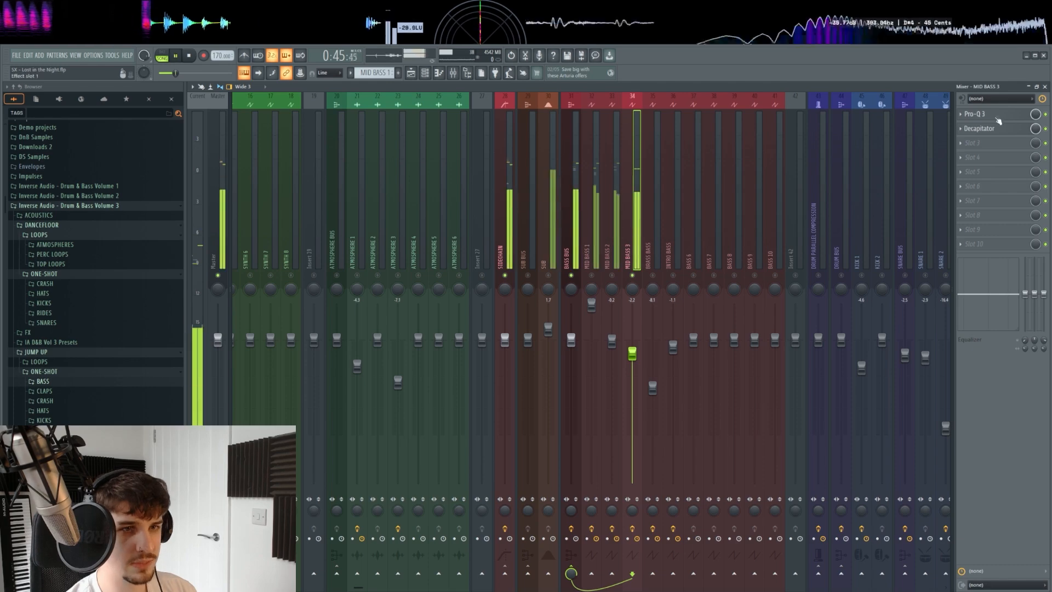
click(996, 116)
click(997, 115)
click(992, 129)
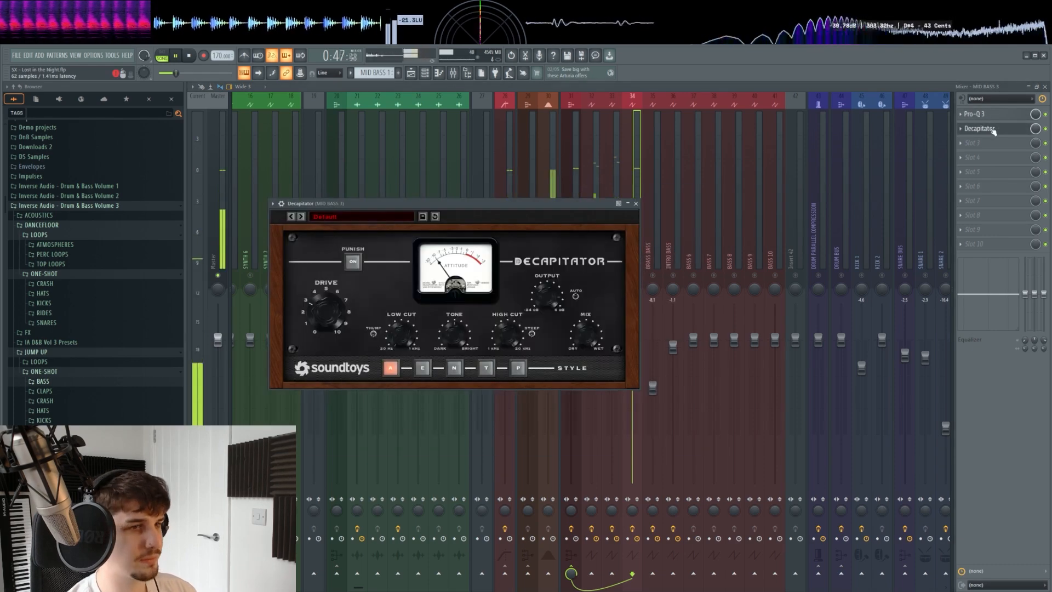
click(991, 128)
click(986, 114)
key(space)
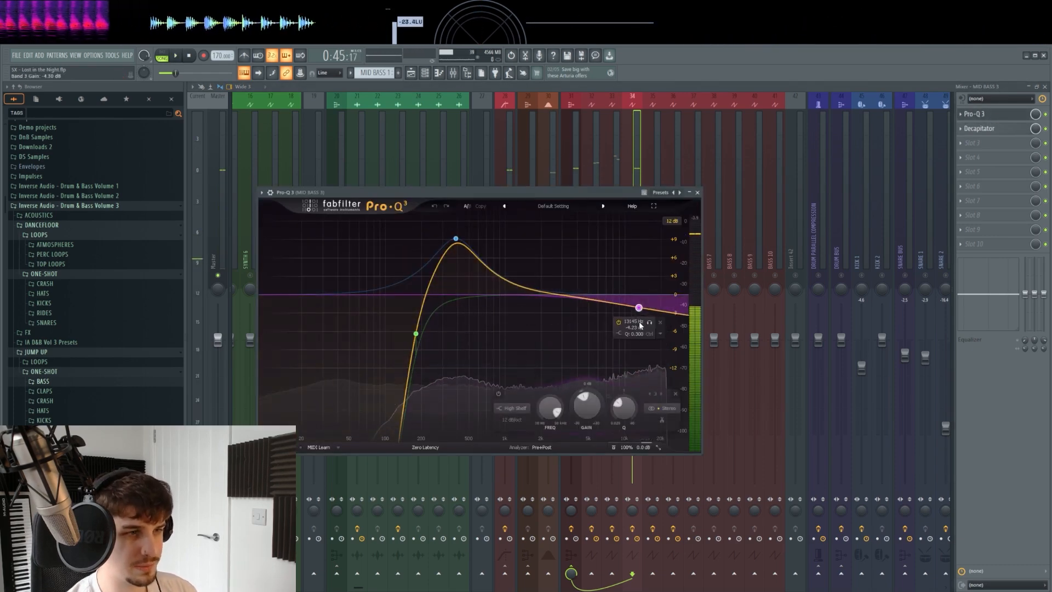
Nudge the high-shelf band in MID BASS 3's Pro-Q 3 slightly lower while playing the track
key(space)
mouse_move(639, 307)
mouse_down()
mouse_move(639, 326)
mouse_move(641, 311)
mouse_up()
key(space)
Close MID BASS 3's equalizer, clear the mixer solo and play all bass layers together
click(1004, 115)
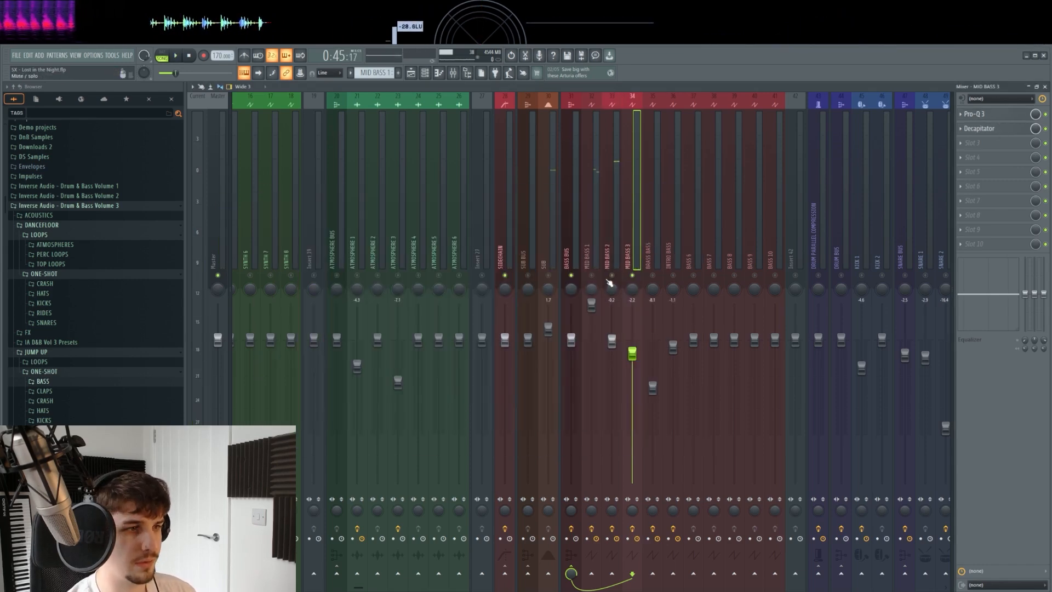
key(space)
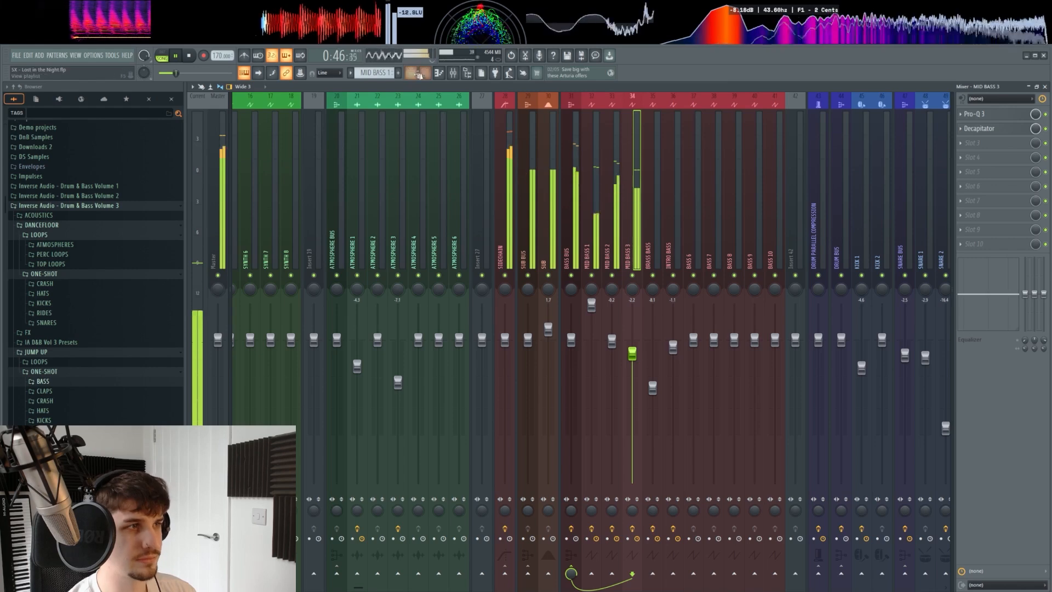
Solo the BRASS BASS track in the playlist and play the drop
click(417, 75)
key(space)
scroll(625, 284, down, 1)
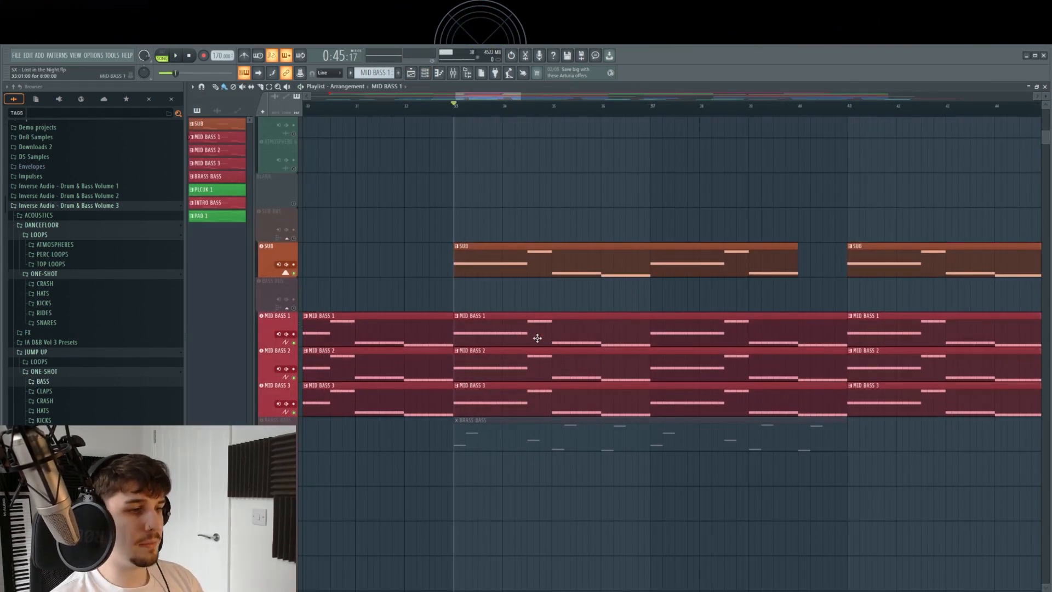
scroll(536, 336, down, 3)
scroll(547, 384, up, 2)
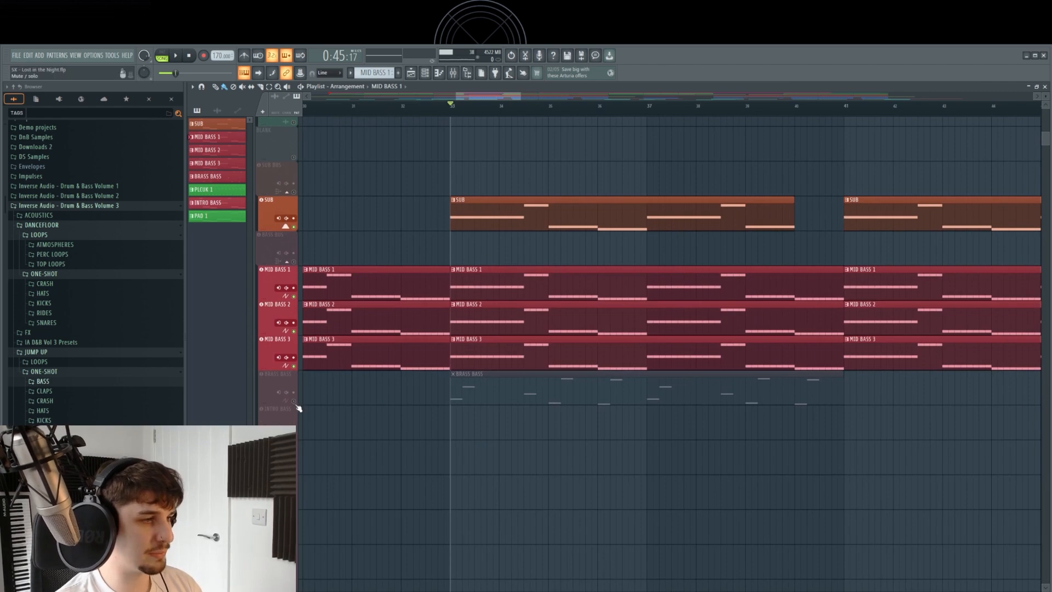
ctrl+click(295, 402)
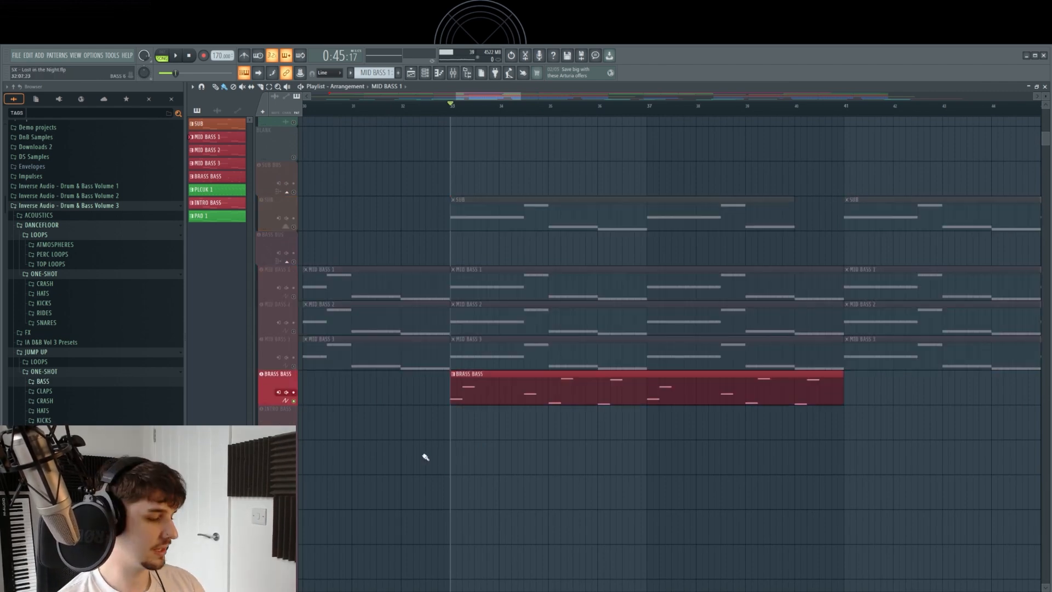
drag(407, 418, 382, 412)
key(space)
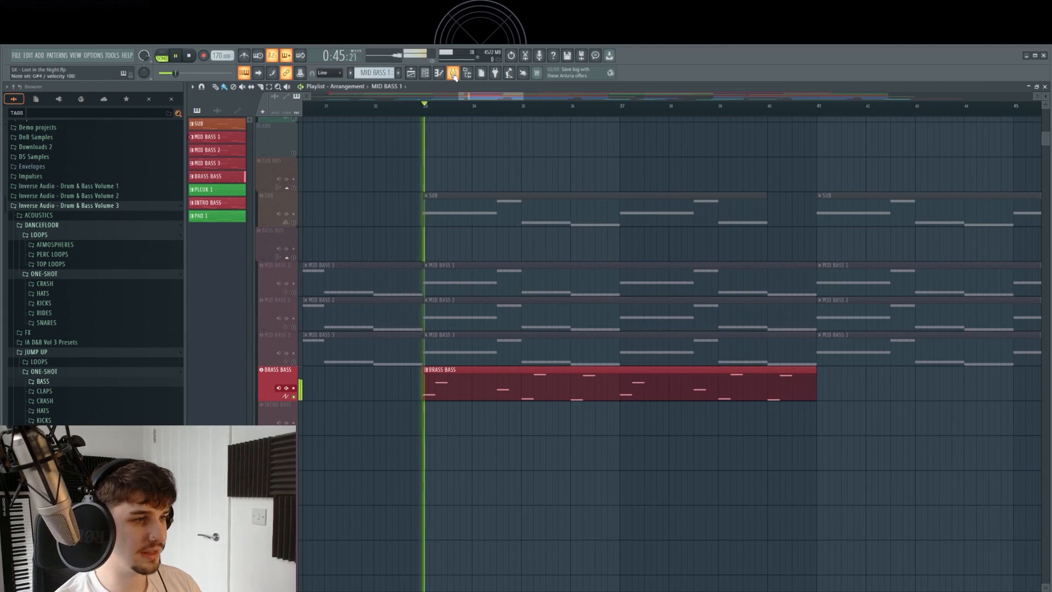
Examine BRASS BASS's Pro-Q 3, Rift, Wider and SSL Native FlexVerb effects in the mixer, ending with playback stopped
click(454, 75)
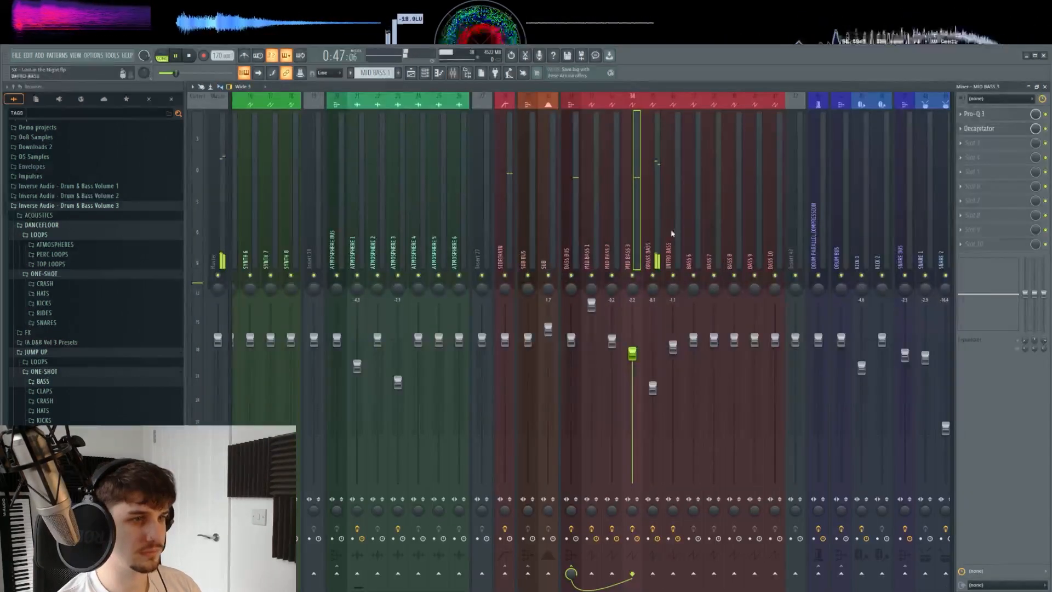
click(990, 115)
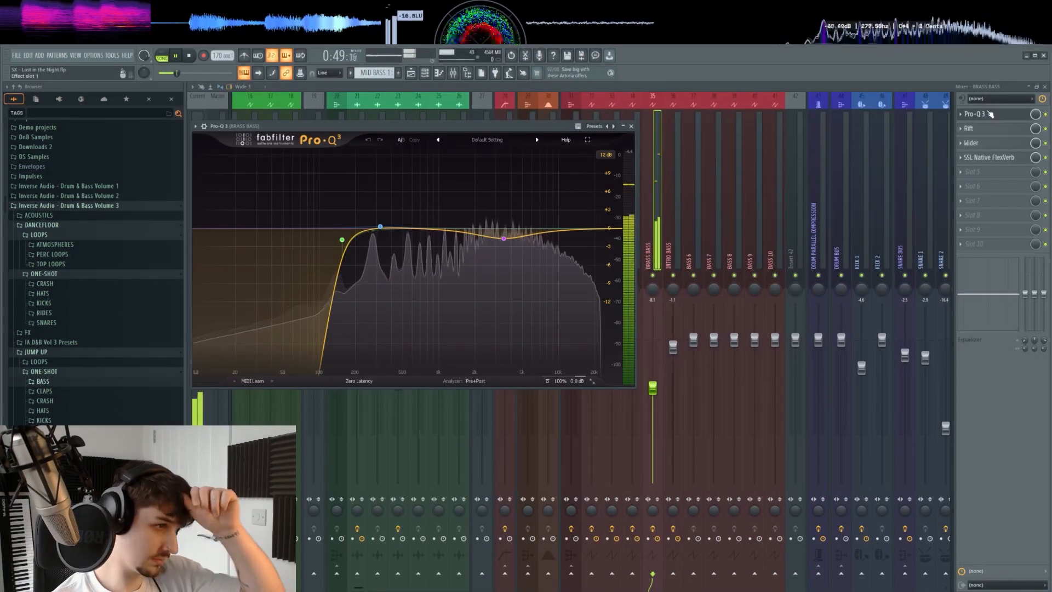
click(990, 115)
click(980, 129)
click(981, 131)
click(983, 142)
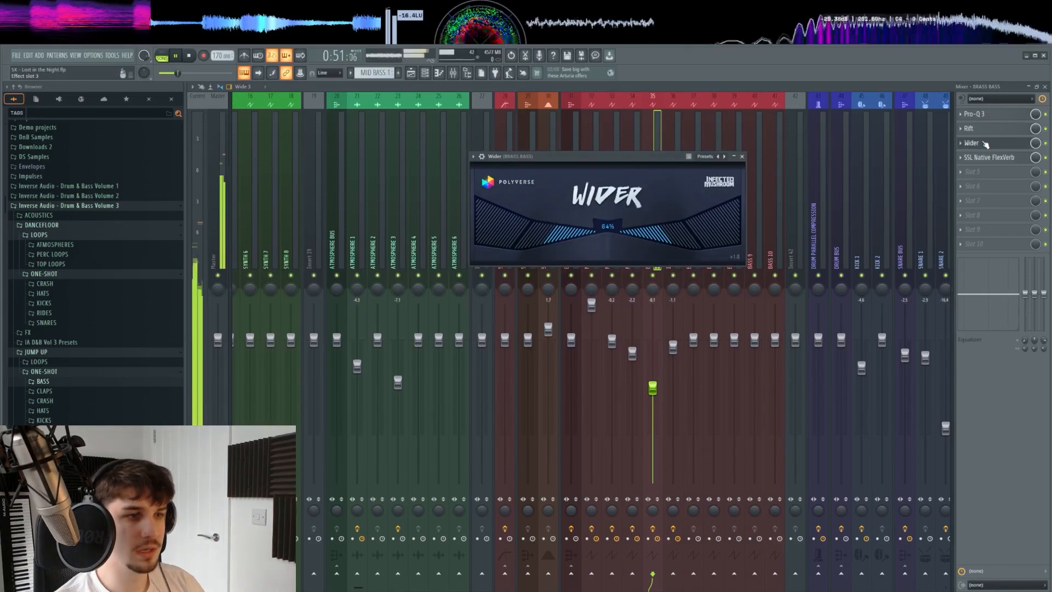
click(984, 142)
click(986, 158)
click(987, 159)
key(space)
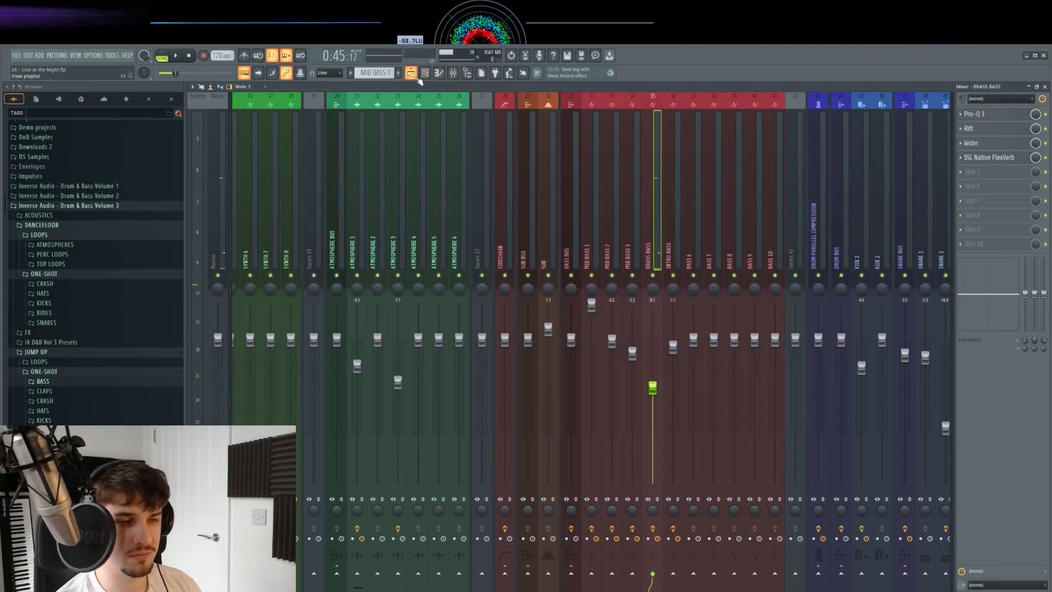
Open the LEAD 1 #3 Serum patch behind the brass bass and examine its oscillators and filter modulation during playback
click(418, 79)
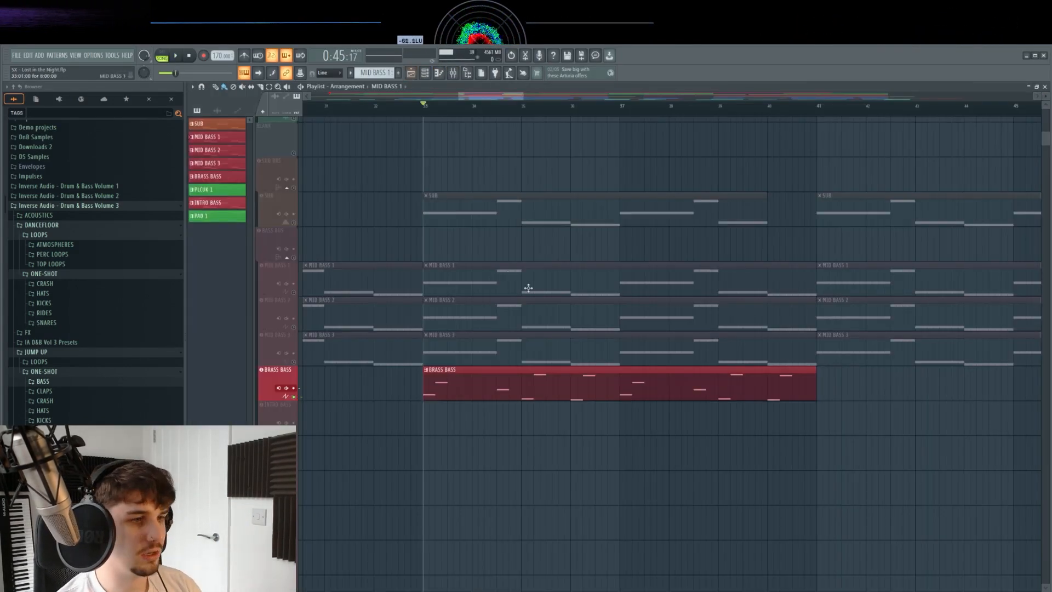
click(435, 78)
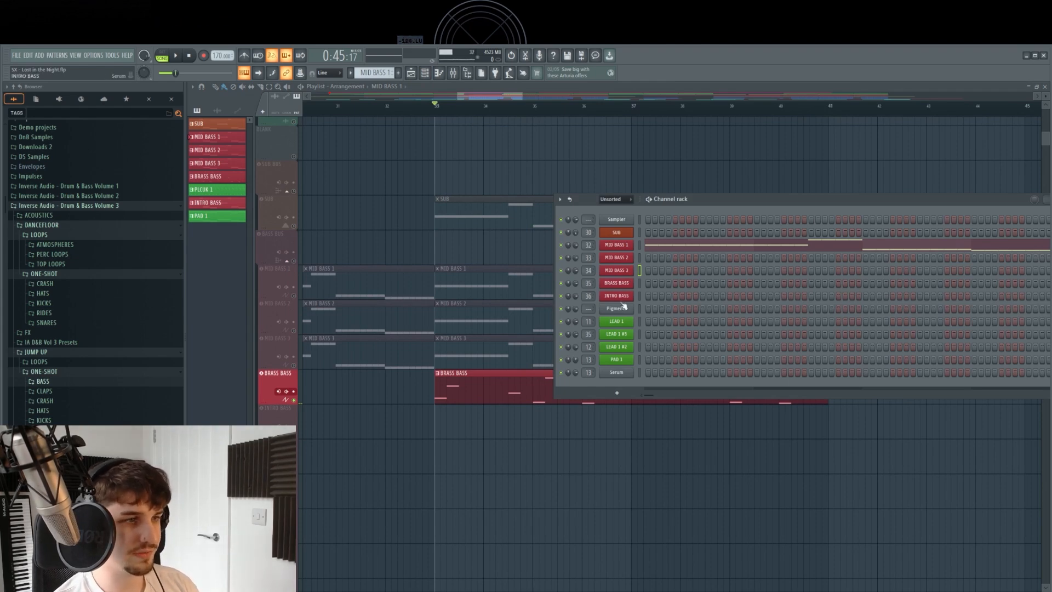
click(635, 334)
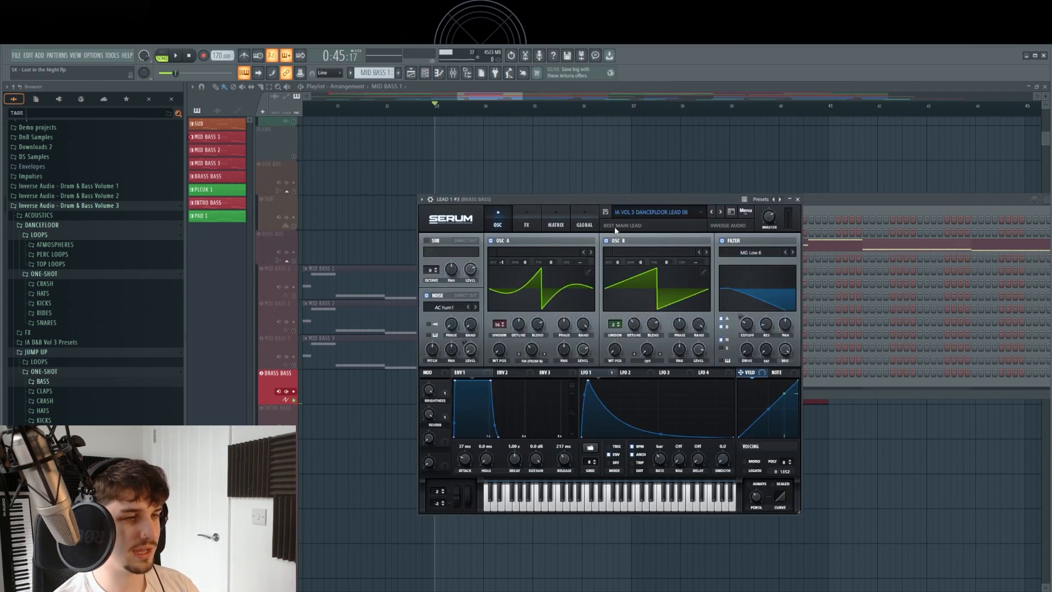
drag(631, 201, 666, 156)
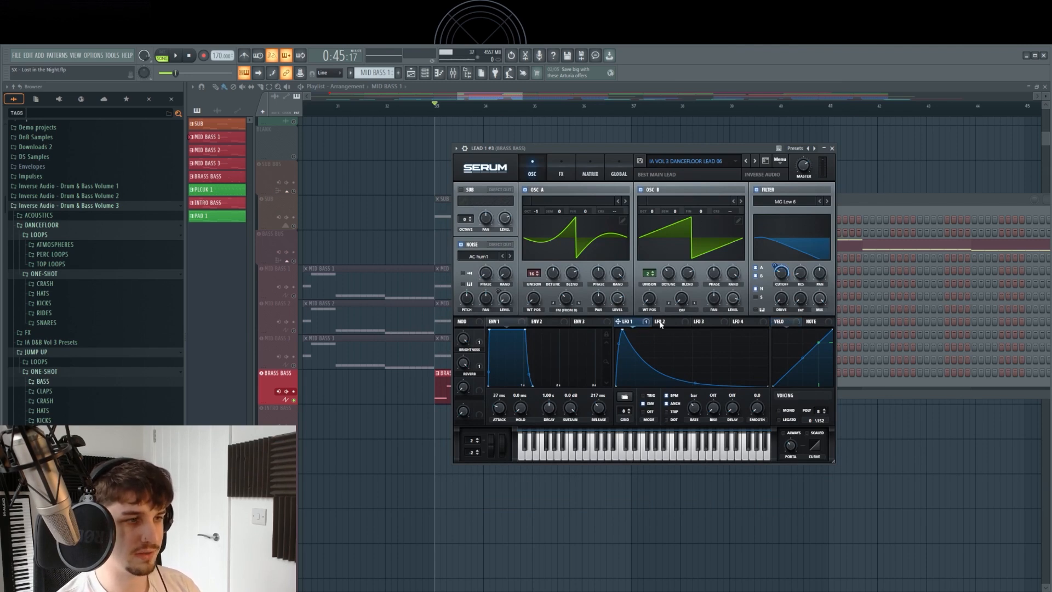
key(space)
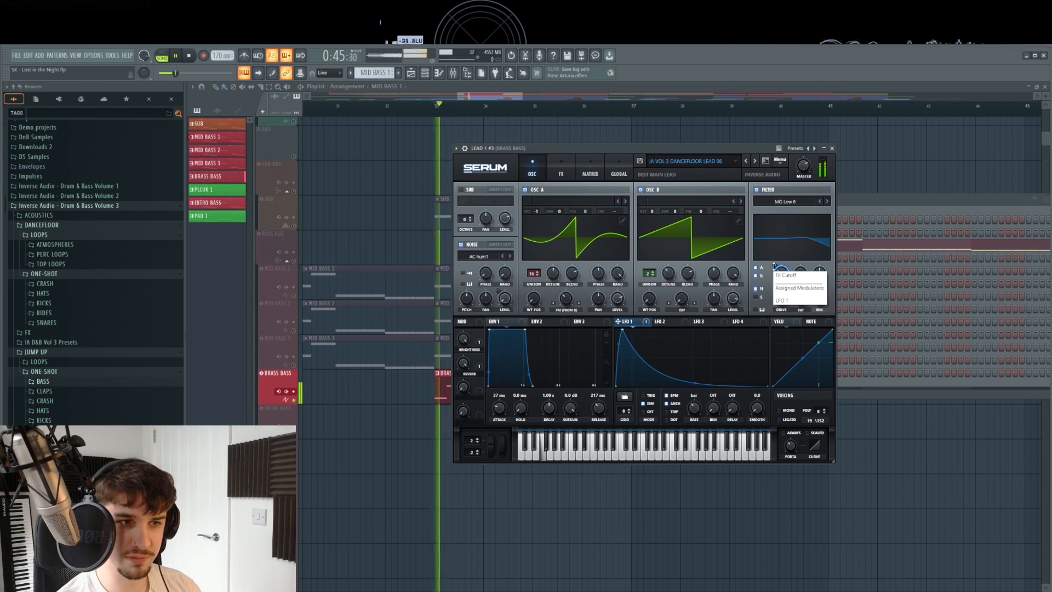
Audition the brass patch with Serum's filter cutoff fully open and reset the cutoff
key(space)
drag(781, 273, 787, 194)
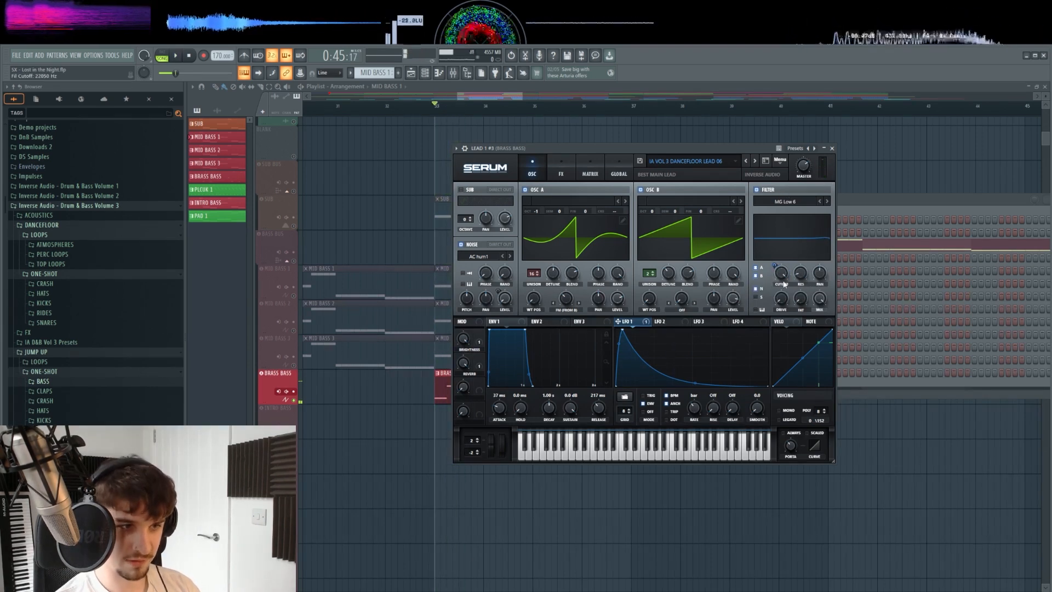
key(space)
key(space)
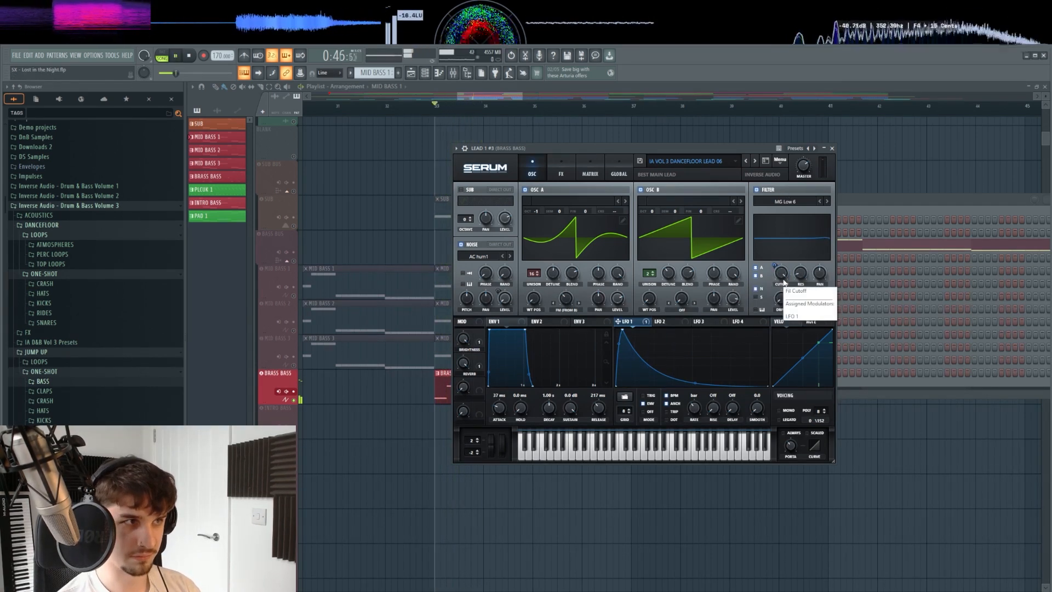
double_click(783, 280)
Close Serum, clear the BRASS BASS solo and isolate the sub, bass, sidechain and drum tracks together in the playlist
right_click(393, 253)
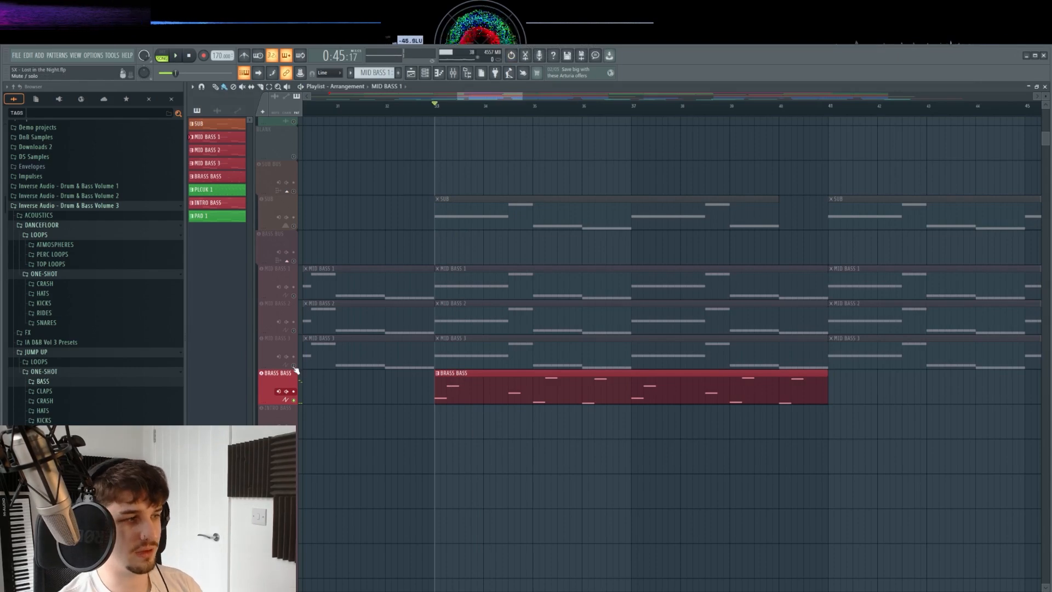
right_click(296, 372)
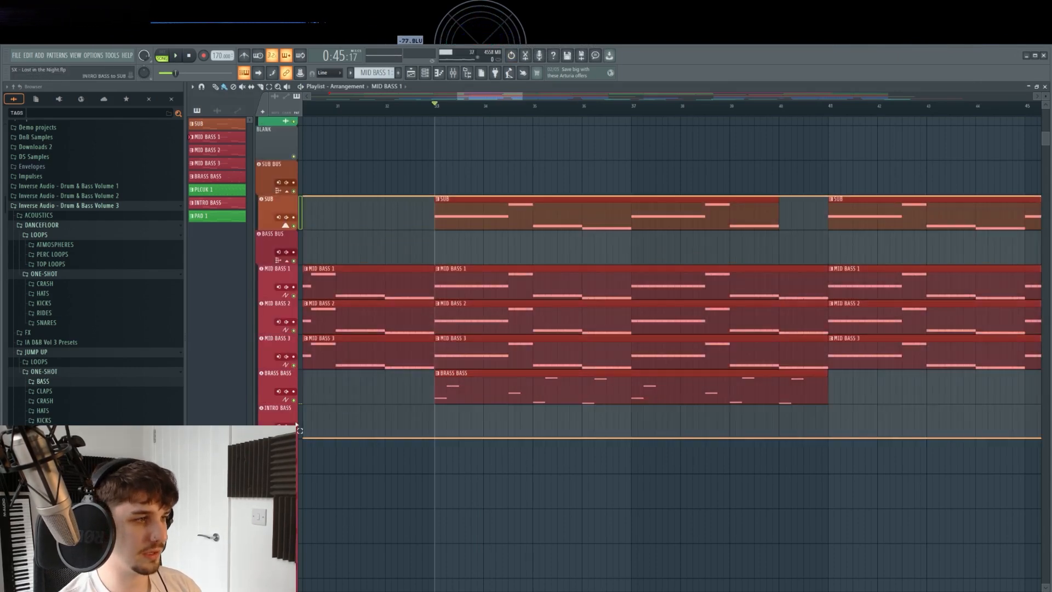
scroll(393, 328, down, 6)
scroll(372, 269, down, 2)
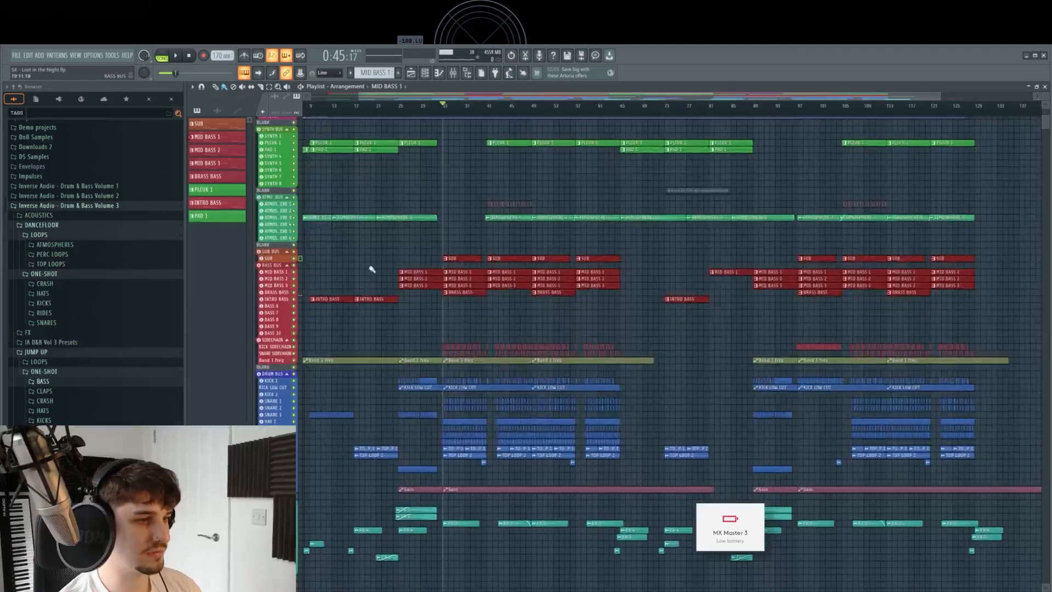
drag(300, 260, 299, 380)
right_click(295, 380)
Play the drop's bass and drums together and examine how their clips line up across the arrangement
key(space)
scroll(429, 472, up, 4)
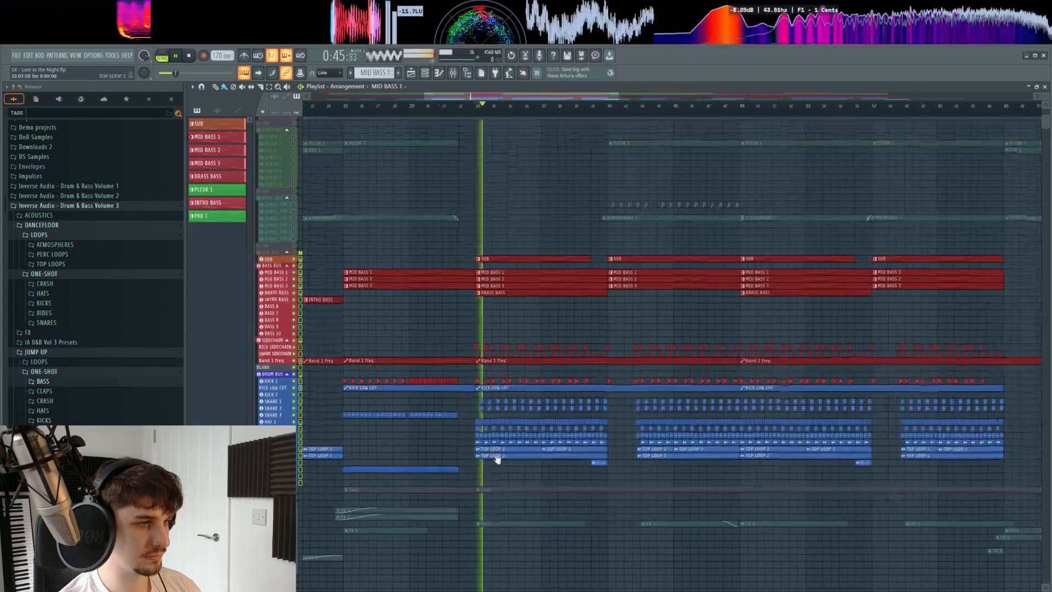
scroll(502, 438, up, 1)
scroll(587, 347, up, 2)
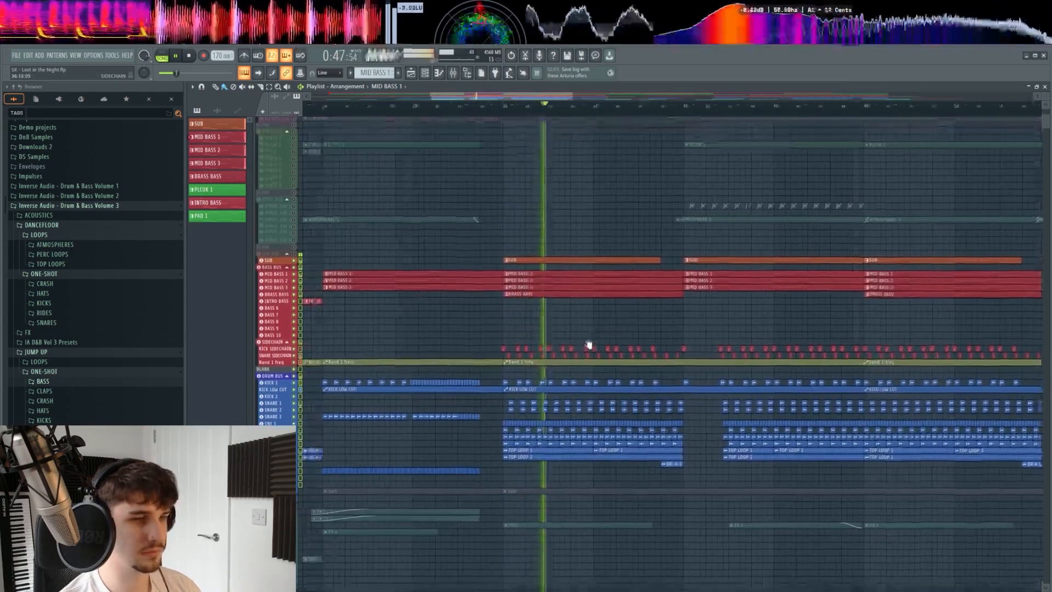
scroll(647, 337, up, 6)
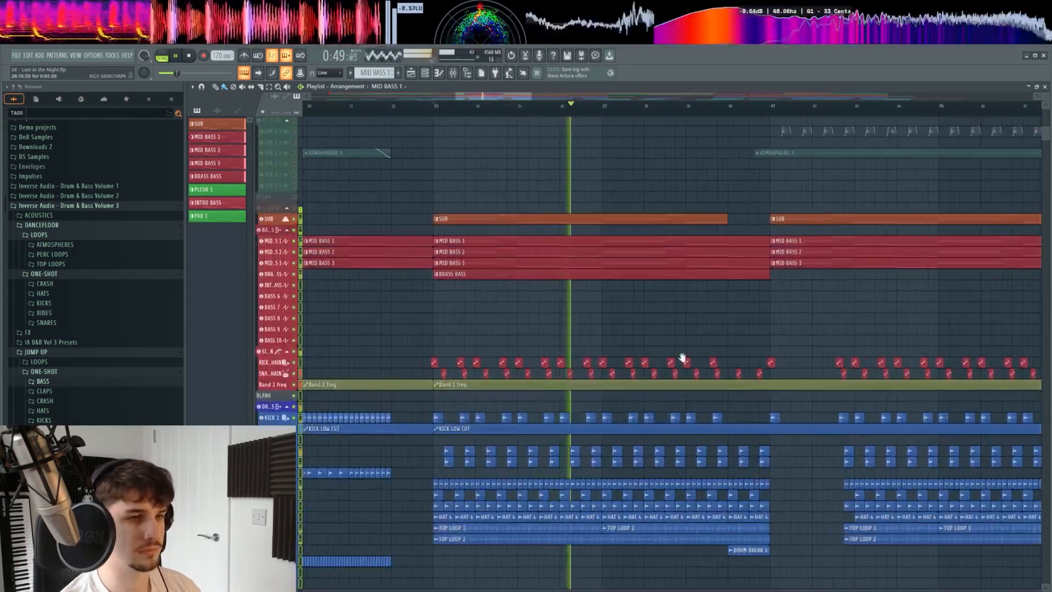
scroll(657, 355, down, 2)
scroll(651, 355, up, 2)
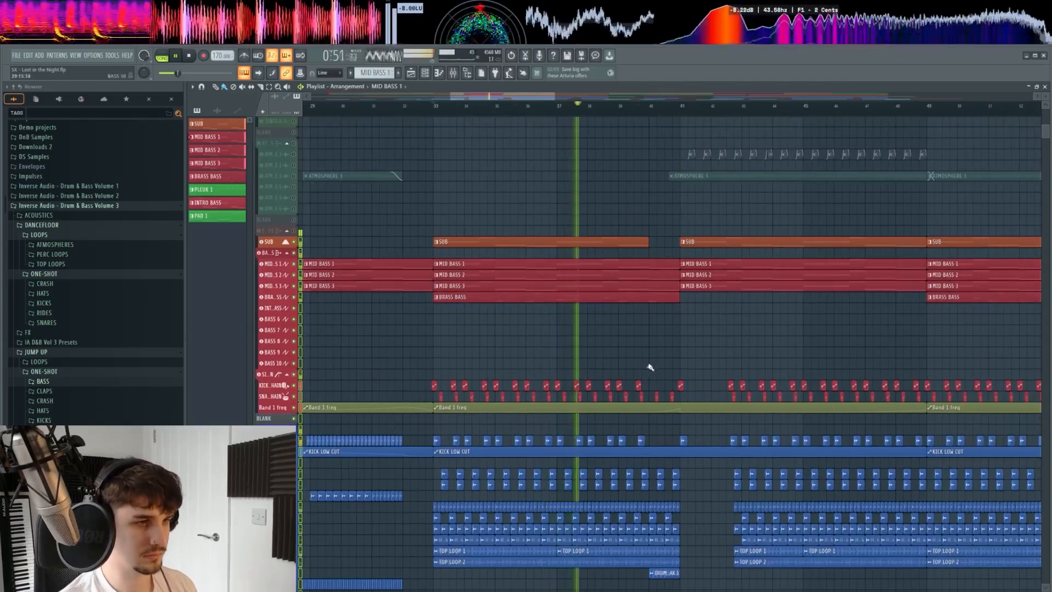
scroll(652, 353, down, 1)
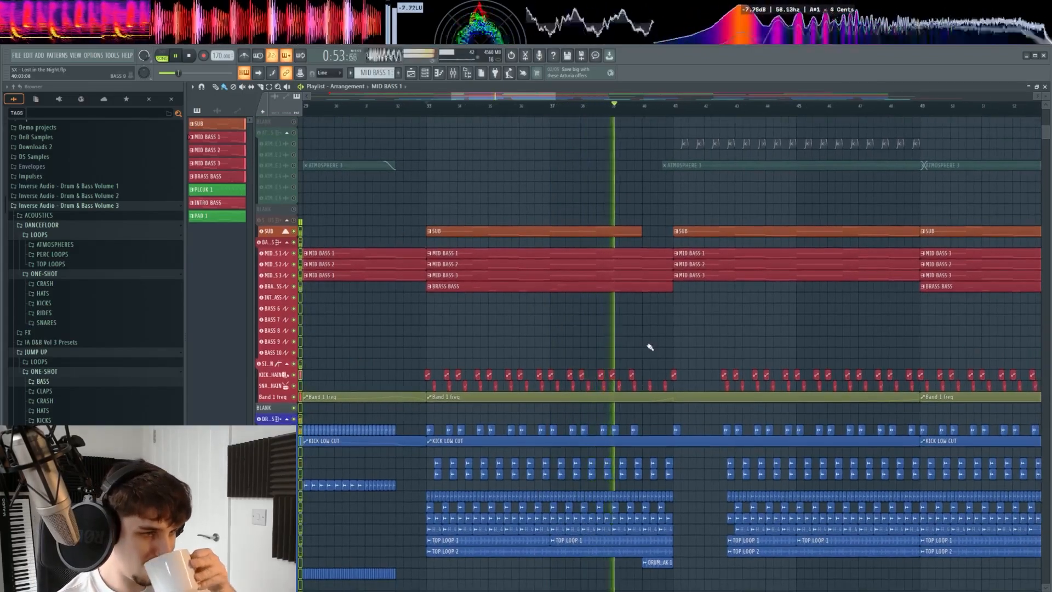
mouse_move(697, 348)
mouse_down()
mouse_move(639, 331)
mouse_move(657, 354)
mouse_move(639, 329)
mouse_move(657, 312)
mouse_move(631, 305)
mouse_move(622, 345)
mouse_up()
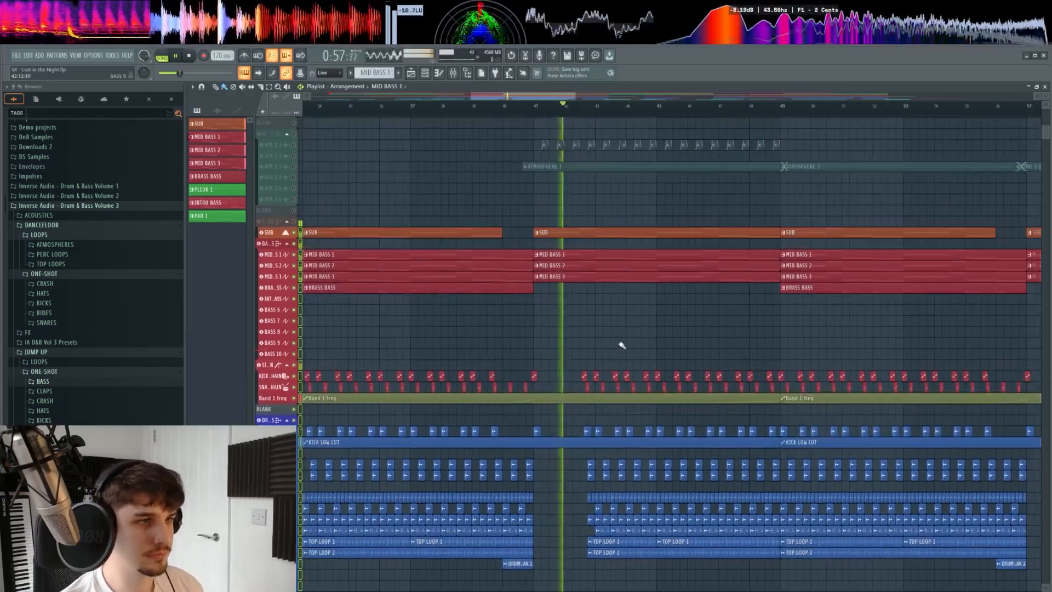
drag(569, 368, 625, 347)
scroll(603, 346, up, 4)
mouse_move(526, 345)
mouse_down()
mouse_move(597, 355)
mouse_move(537, 343)
mouse_up()
scroll(563, 341, down, 3)
key(space)
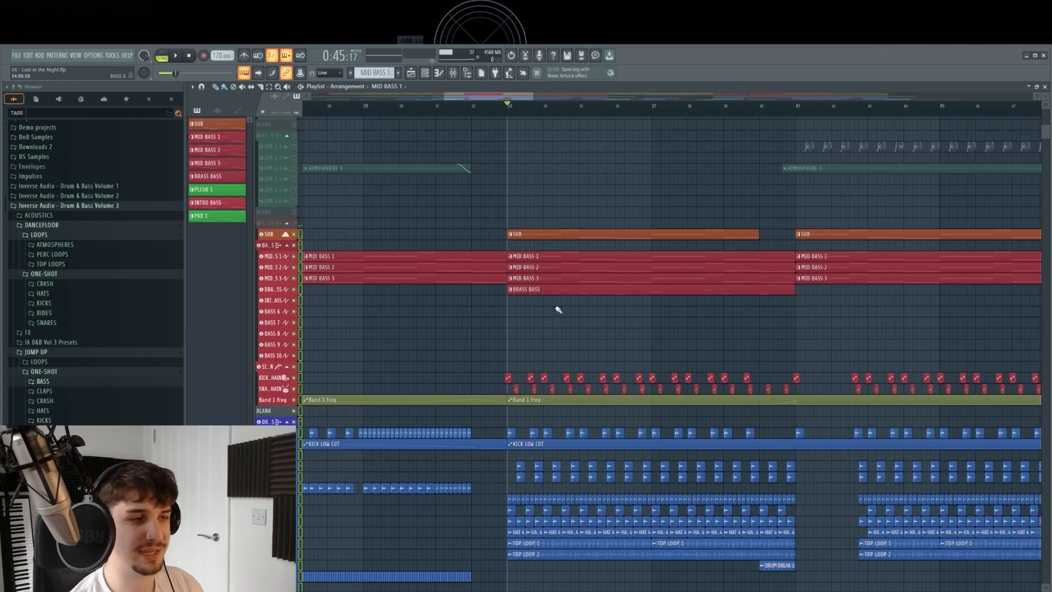
Mute the KICK SIDECHAIN and SNARE SIDECHAIN tracks, play the drop without them and re-enable both
drag(543, 325, 495, 324)
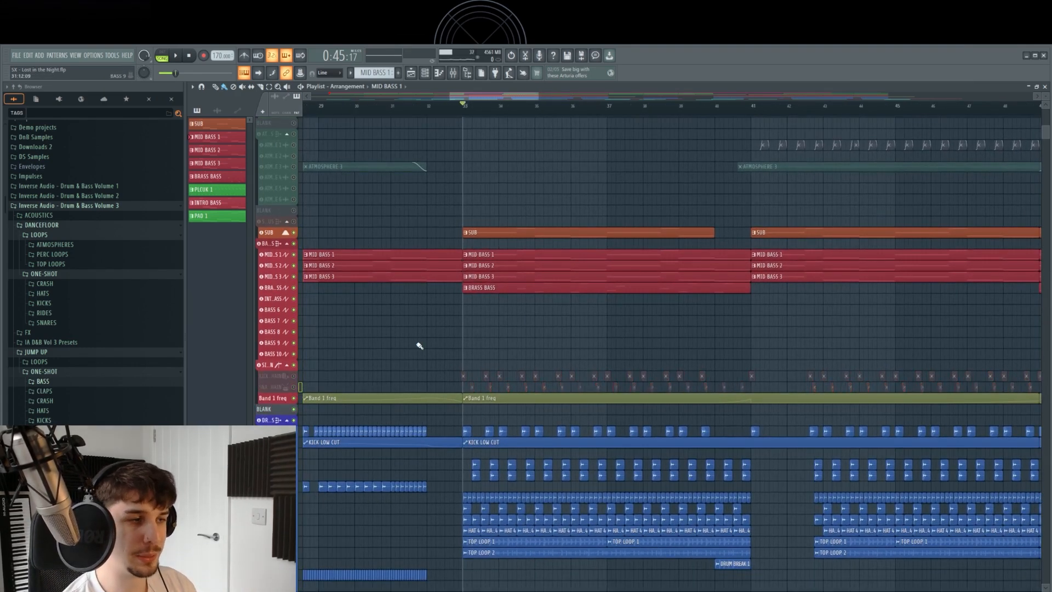
key(space)
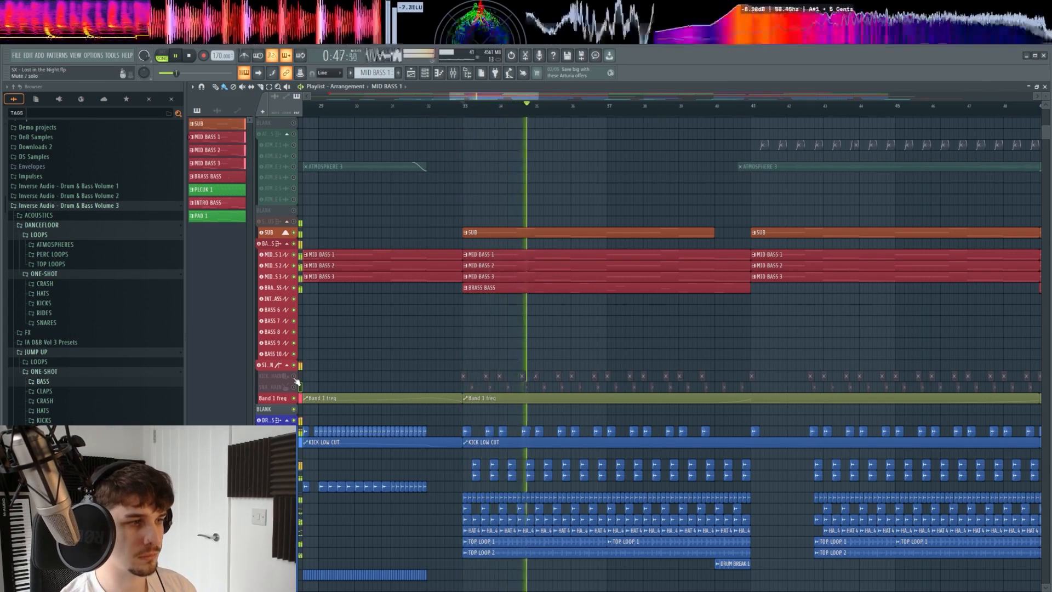
drag(295, 378, 296, 389)
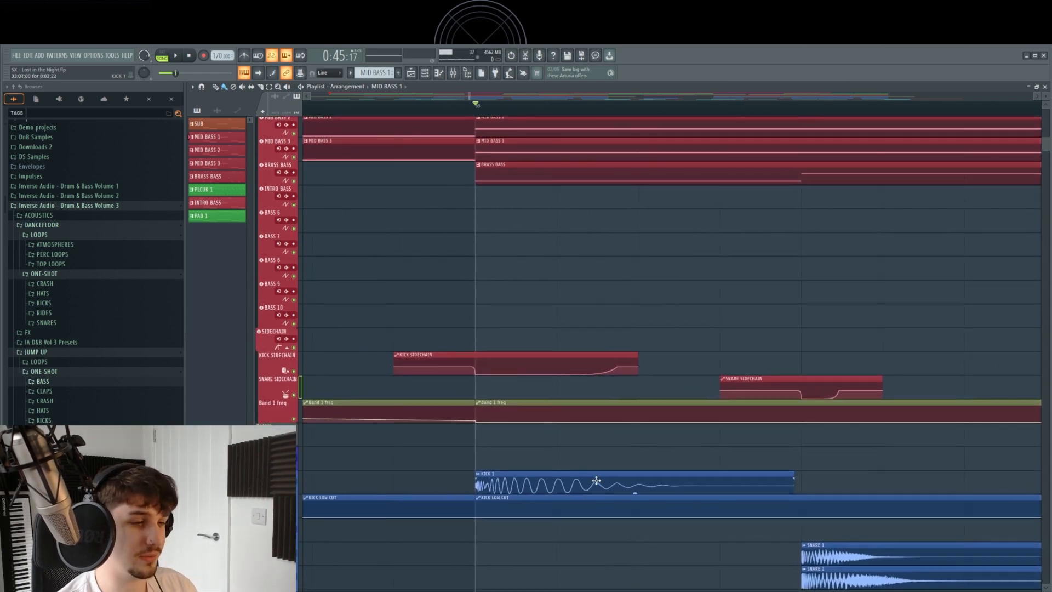
Overlay the first KICK 1 clip on the KICK SIDECHAIN automation to compare their shapes and return it to its own track
drag(596, 480, 601, 353)
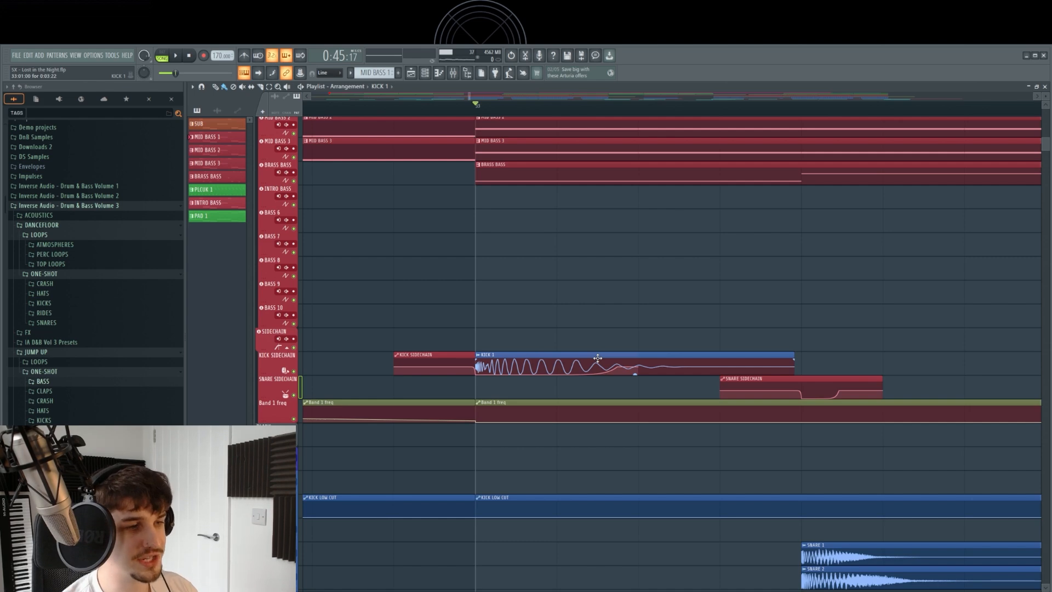
drag(597, 357, 597, 481)
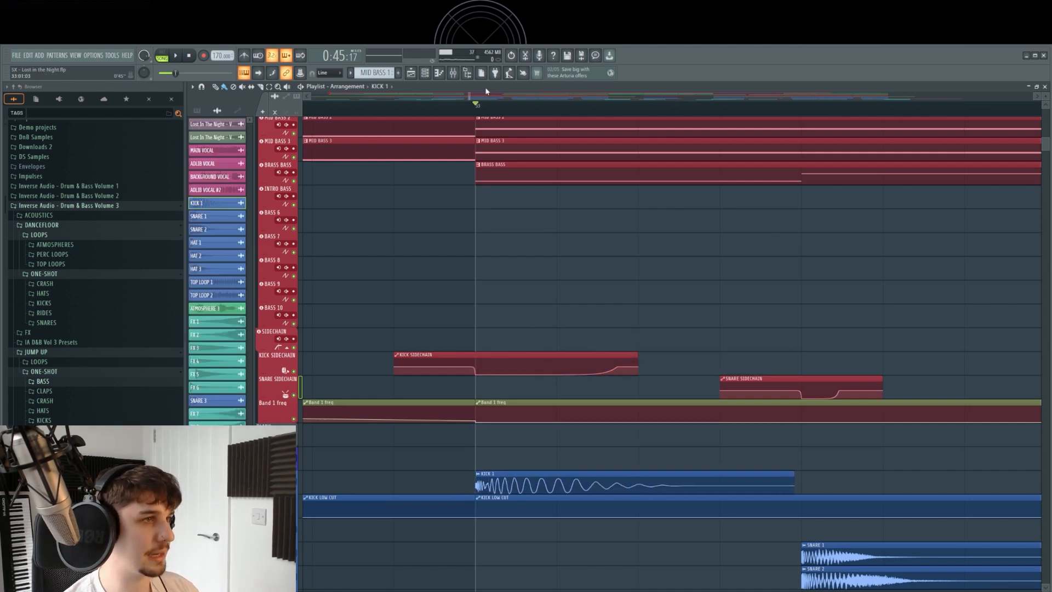
Open the KICK SIDECHAIN gain effect on the SIDECHAIN mixer track and set its gain to 88.7%
key(F9)
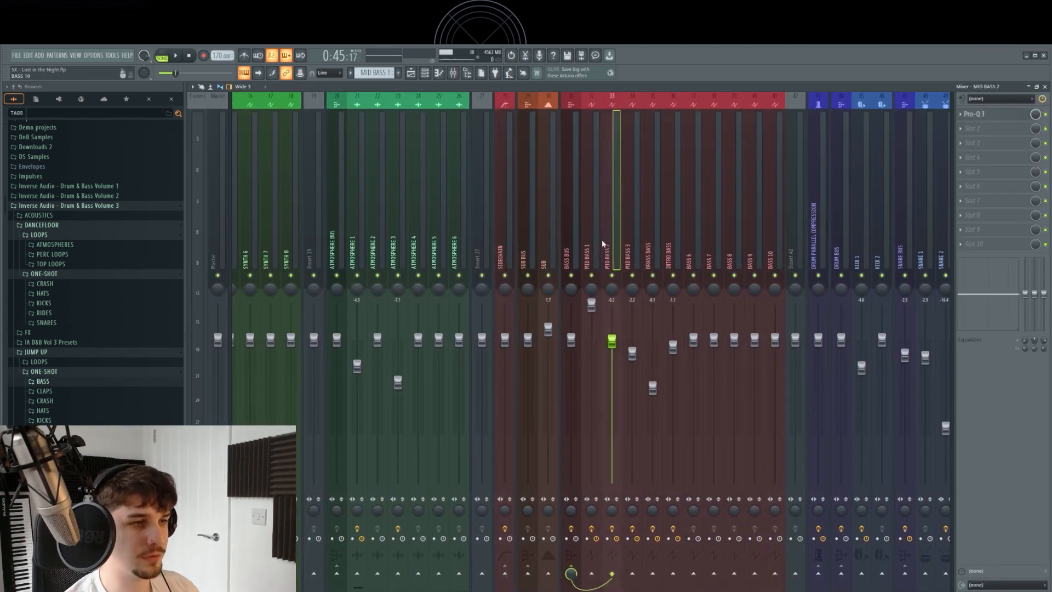
drag(602, 244, 714, 233)
click(528, 246)
click(543, 243)
click(510, 238)
click(985, 114)
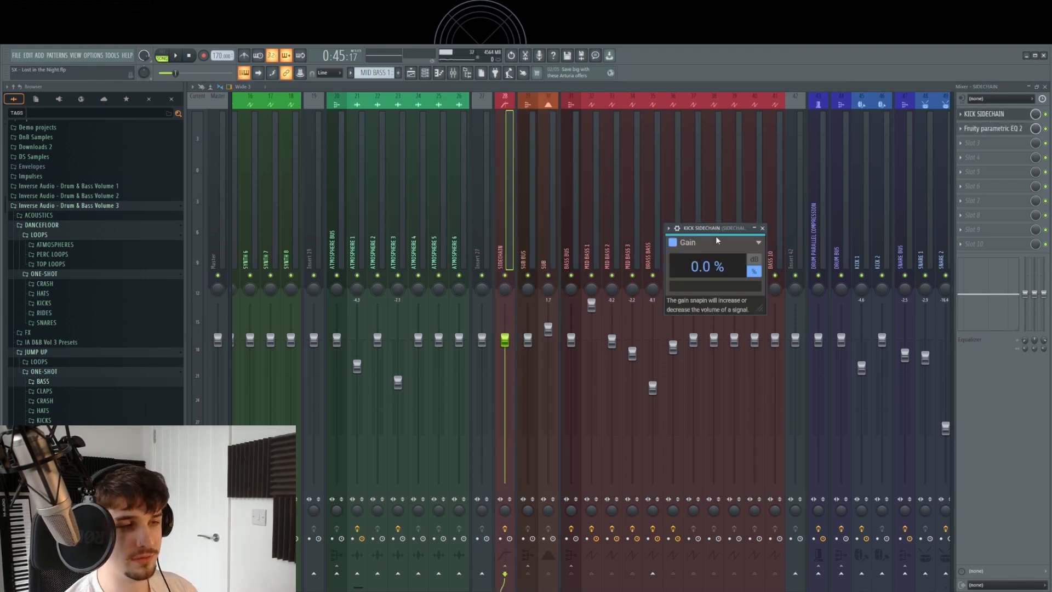
drag(712, 228, 709, 241)
drag(705, 280, 704, 272)
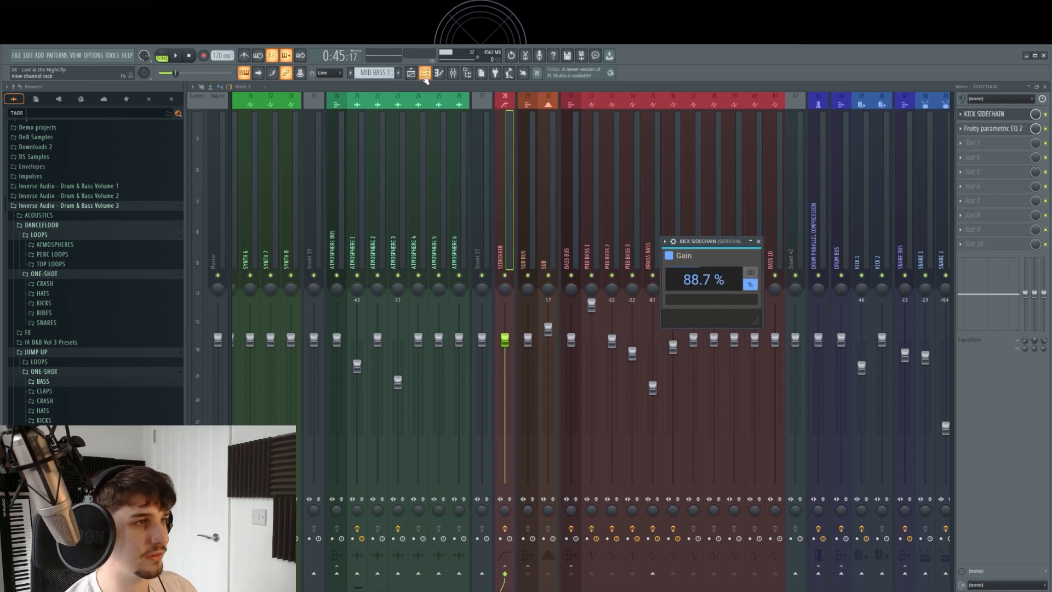
Mute the drum tracks in the playlist and play the bass layers with only their sidechain automation
click(411, 74)
scroll(415, 360, down, 3)
click(295, 412)
scroll(351, 361, up, 4)
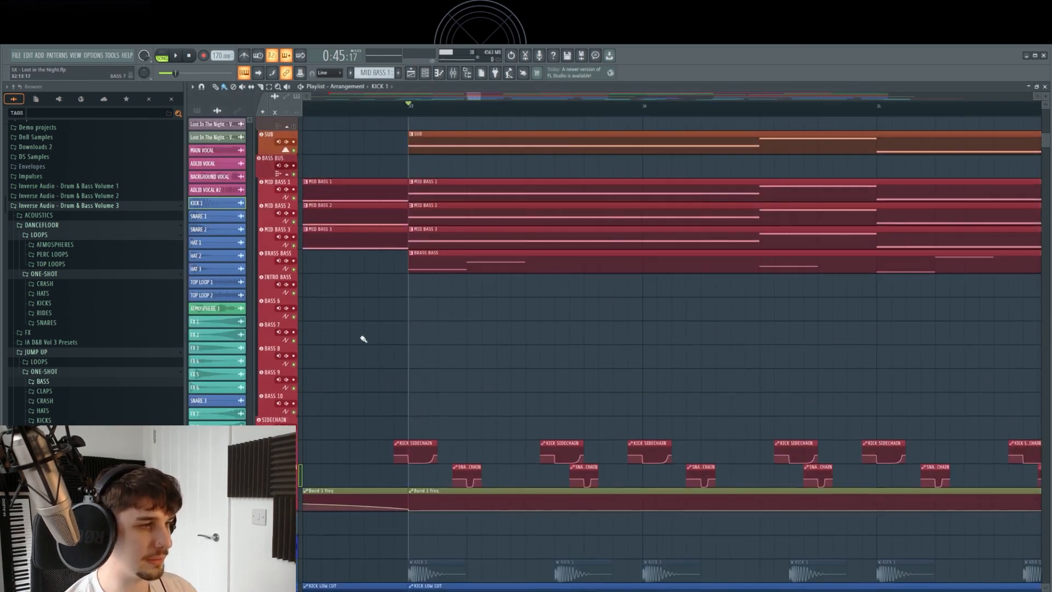
drag(420, 349, 429, 300)
key(space)
drag(509, 301, 480, 402)
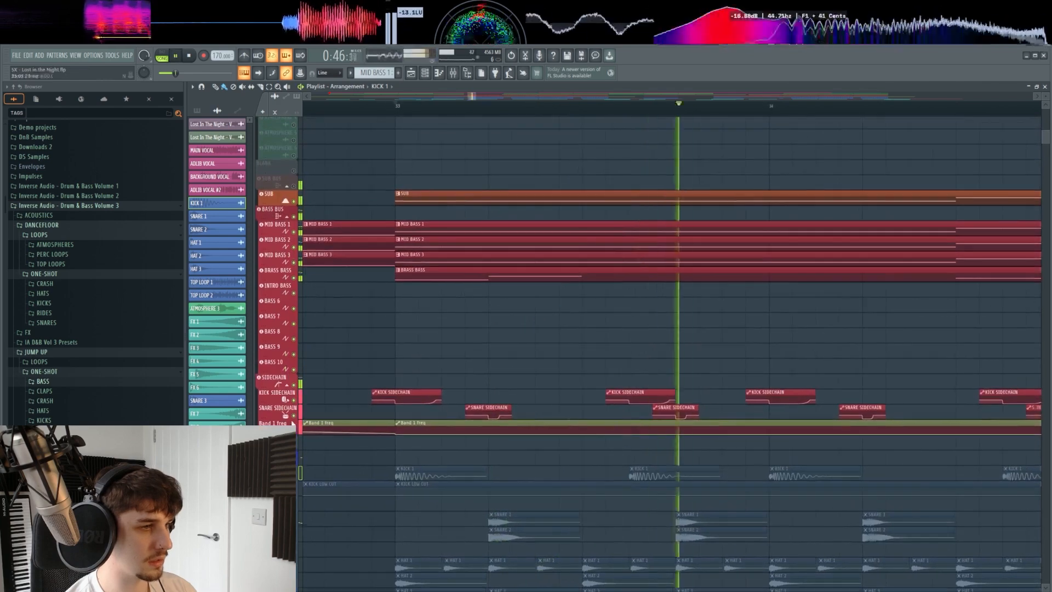
Mute the SNARE SIDECHAIN track and play the bass layers with only the KICK SIDECHAIN automation
click(294, 417)
drag(505, 362, 477, 327)
scroll(477, 362, down, 3)
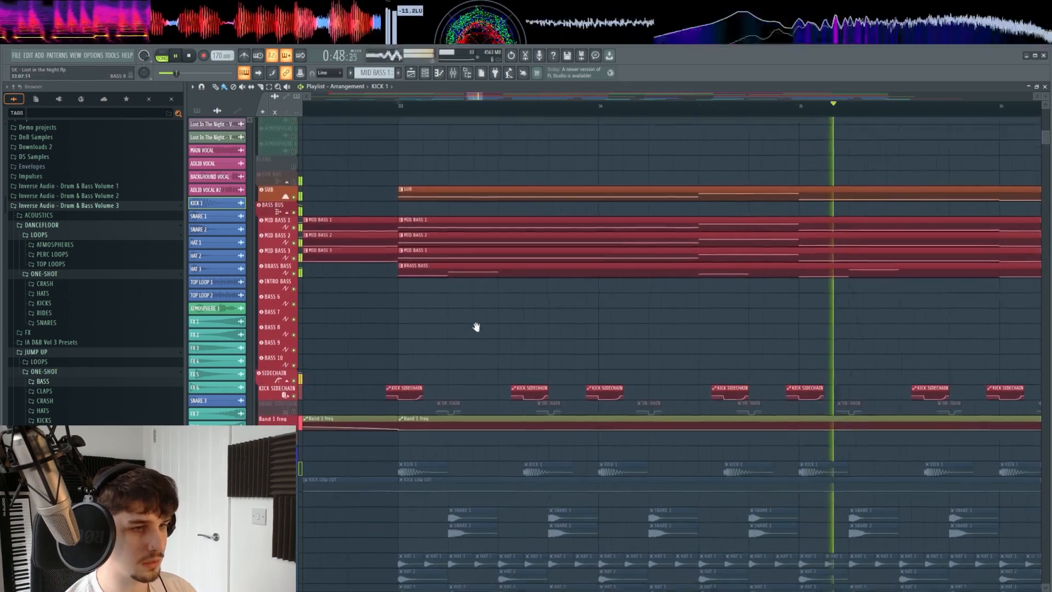
scroll(476, 327, down, 2)
scroll(471, 327, down, 1)
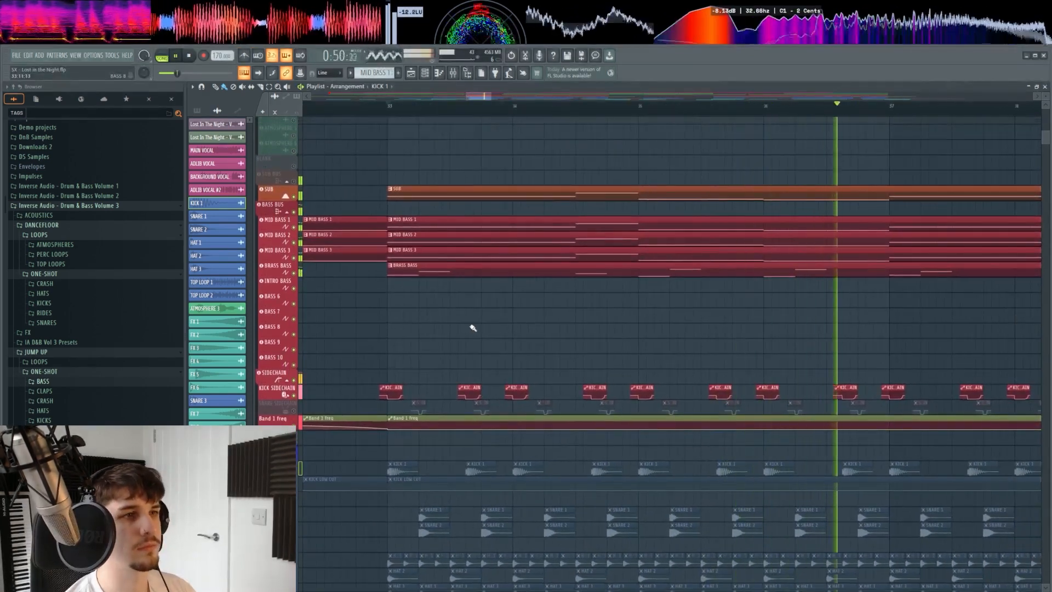
key(space)
Unmute the KICK 1 and KICK LOW CUT tracks and play the kick with the bass and its sidechain
drag(492, 358, 474, 326)
click(299, 438)
drag(525, 385, 585, 387)
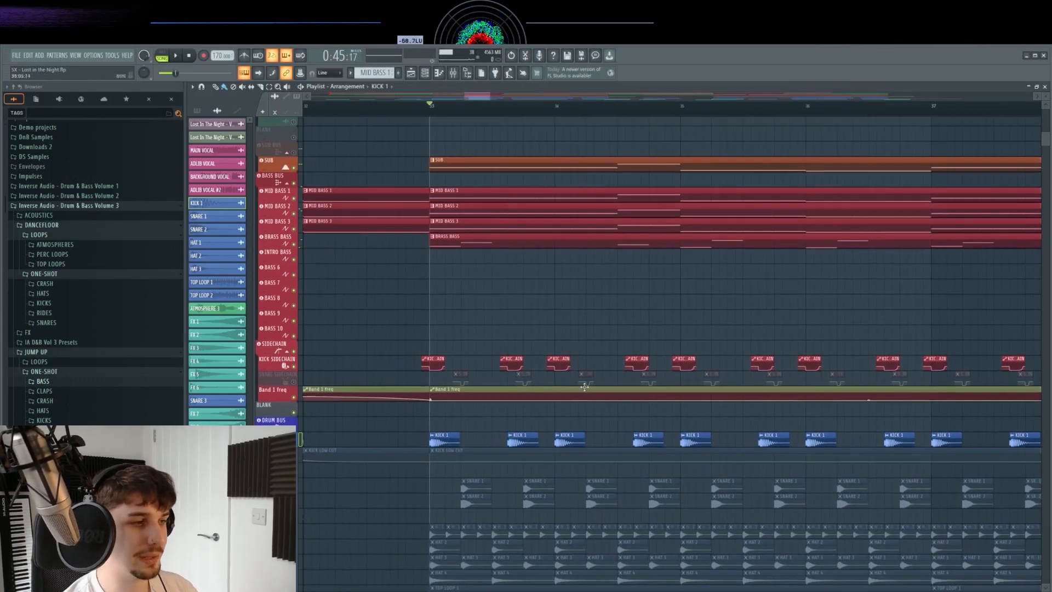
key(space)
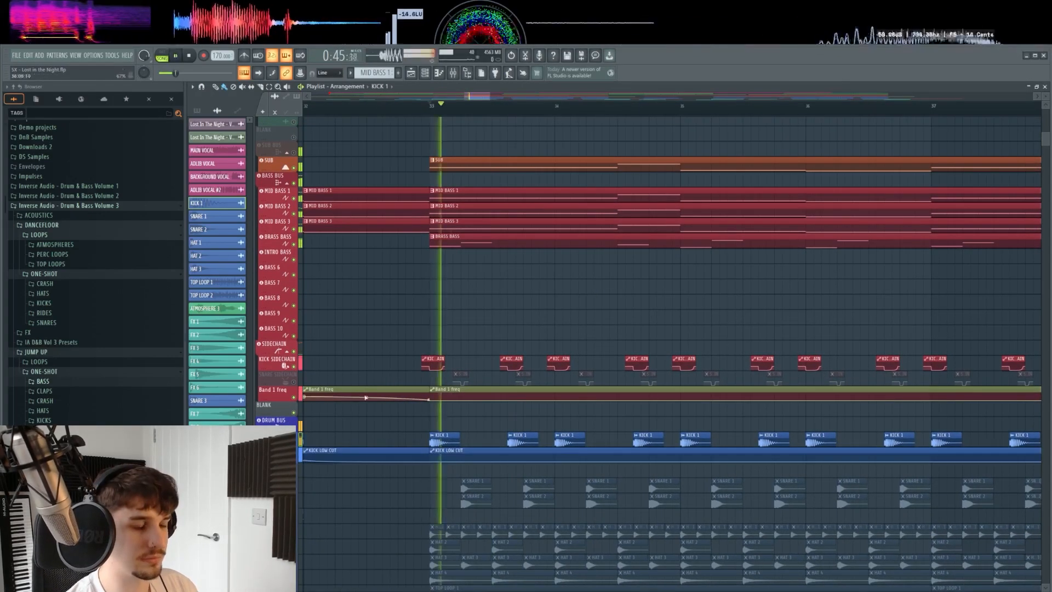
drag(570, 322, 548, 293)
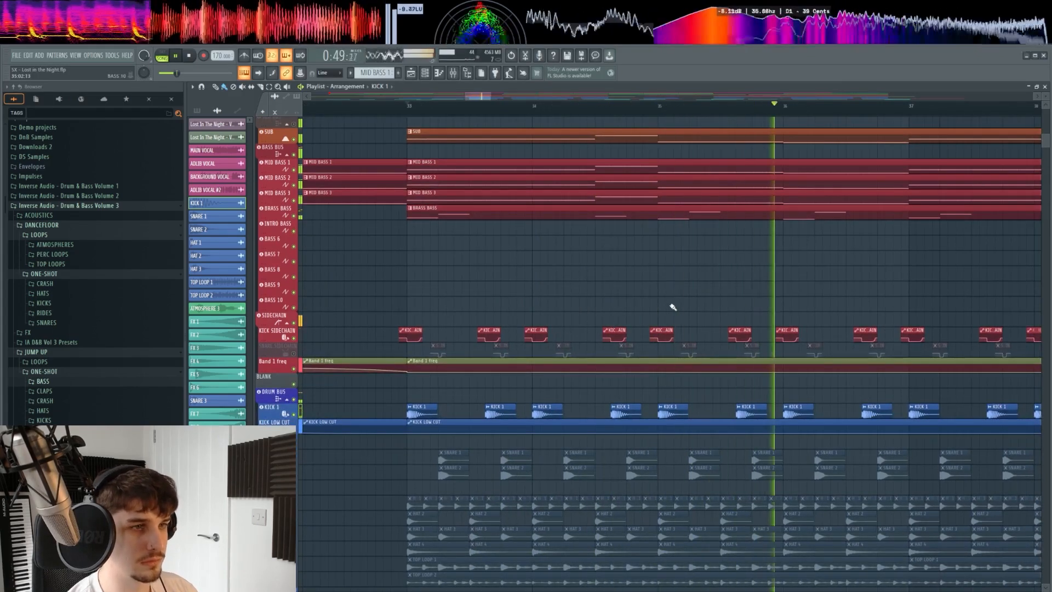
drag(743, 314, 643, 333)
scroll(634, 312, down, 4)
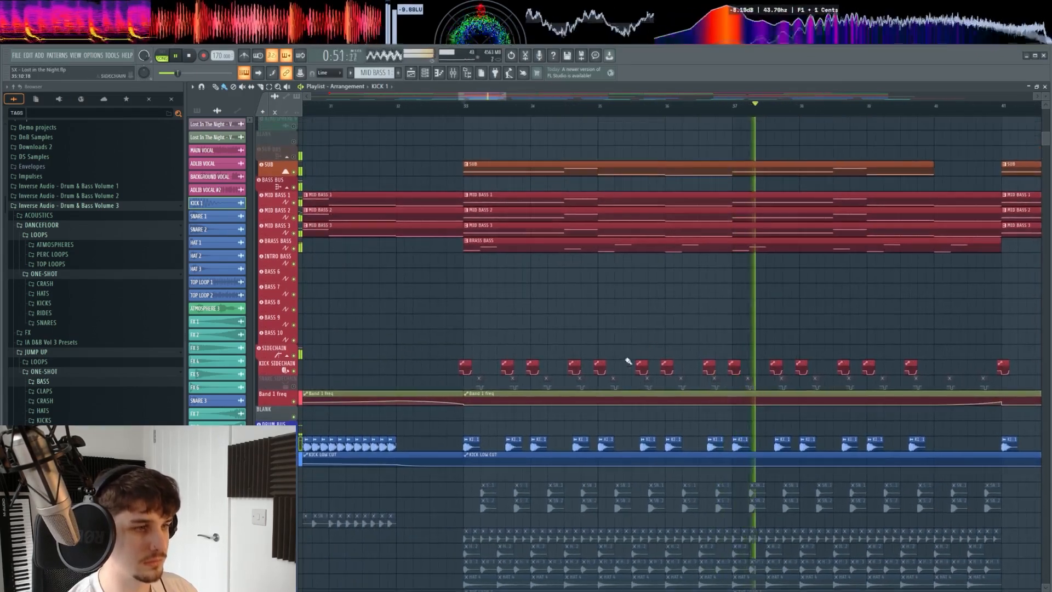
Unmute SNARE 1, SNARE 2 and SNARE SIDECHAIN and play kick, snare and bass with both sidechains active
key(space)
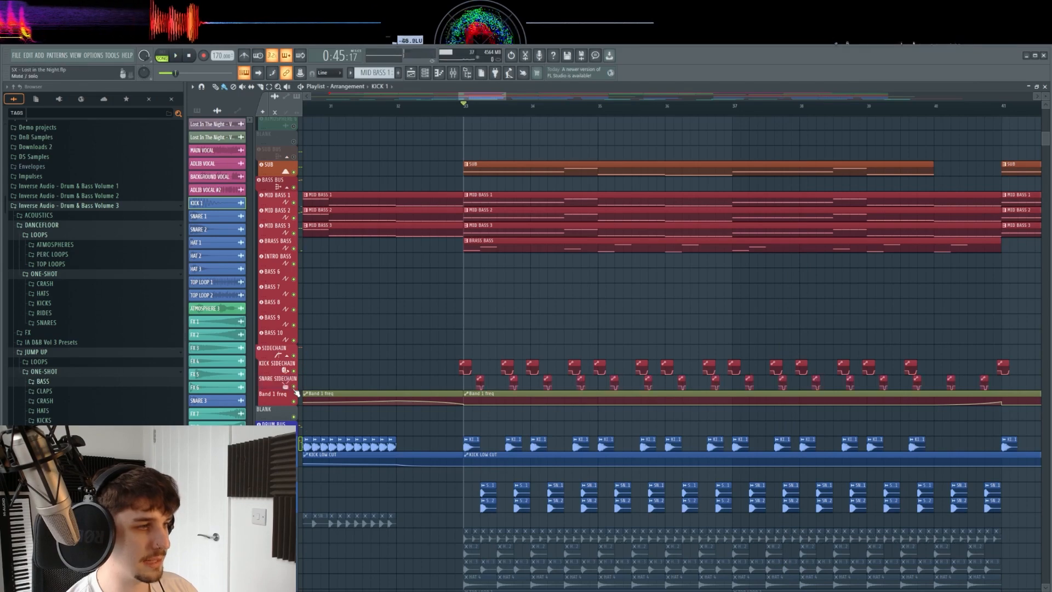
scroll(469, 391, up, 3)
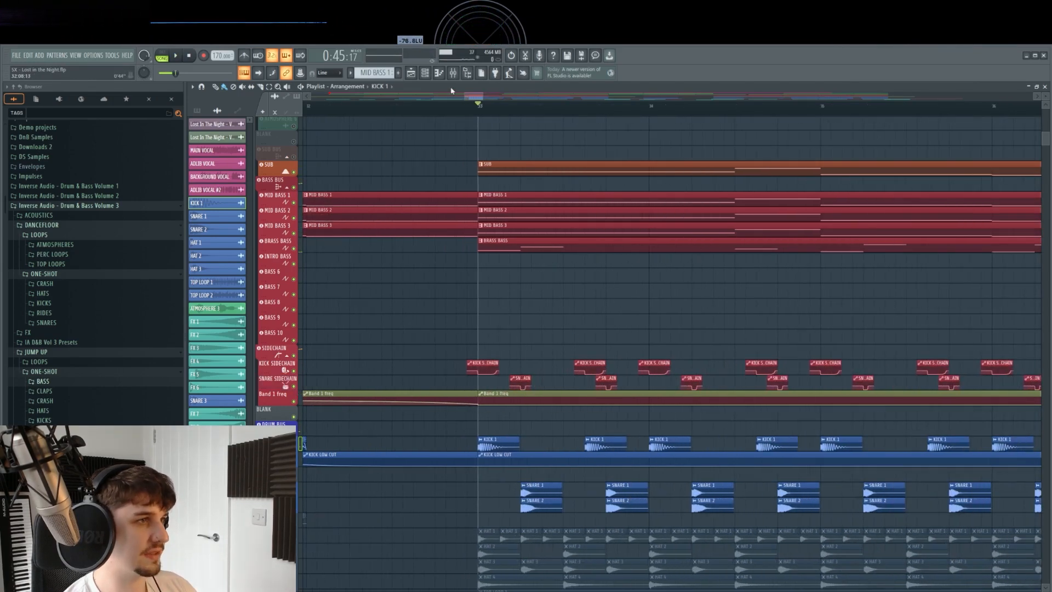
click(463, 73)
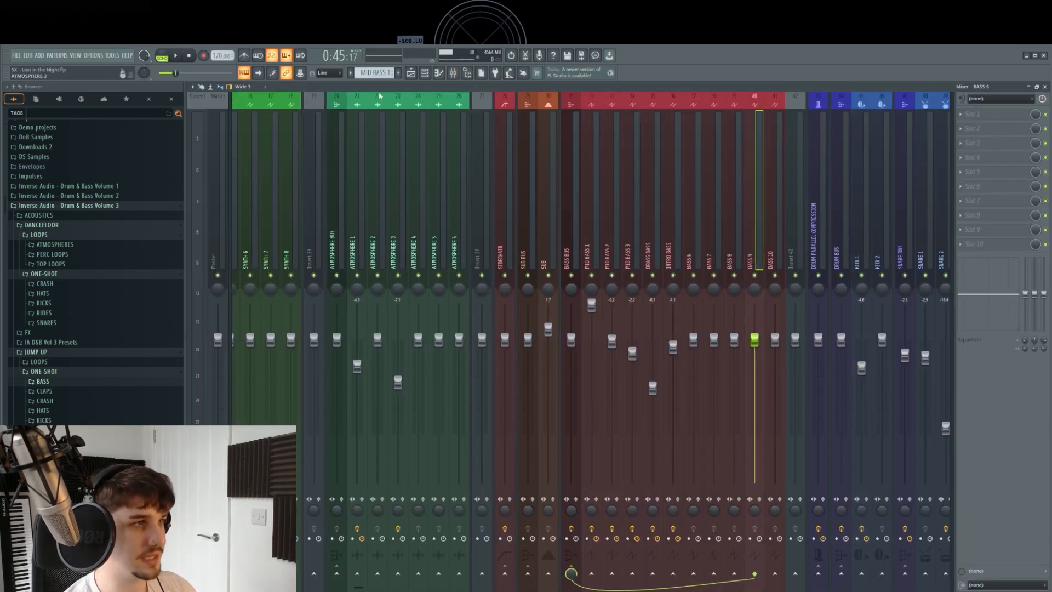
click(425, 72)
scroll(576, 376, down, 5)
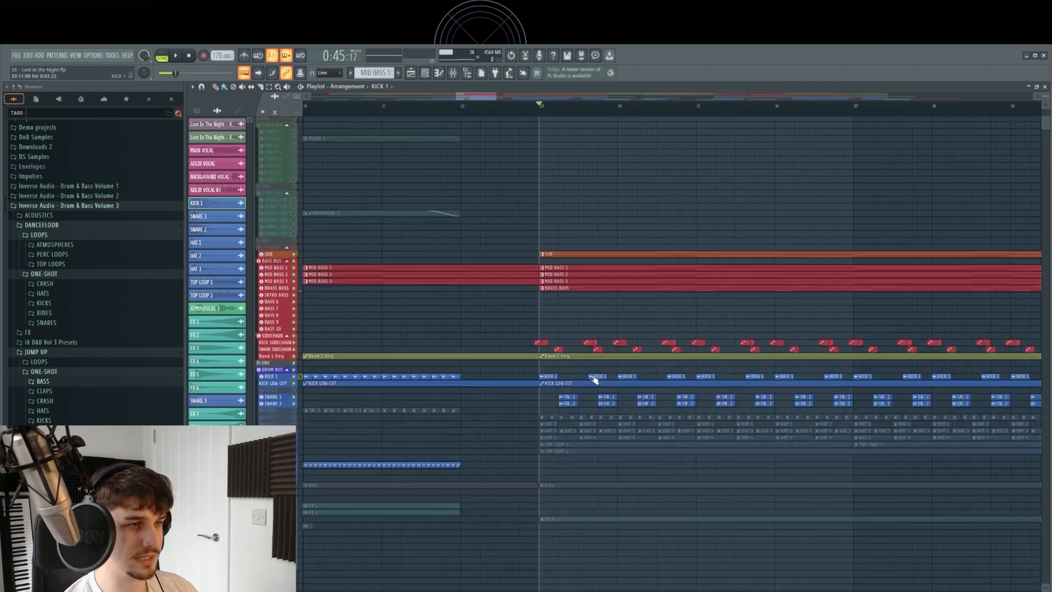
key(space)
drag(606, 375, 571, 399)
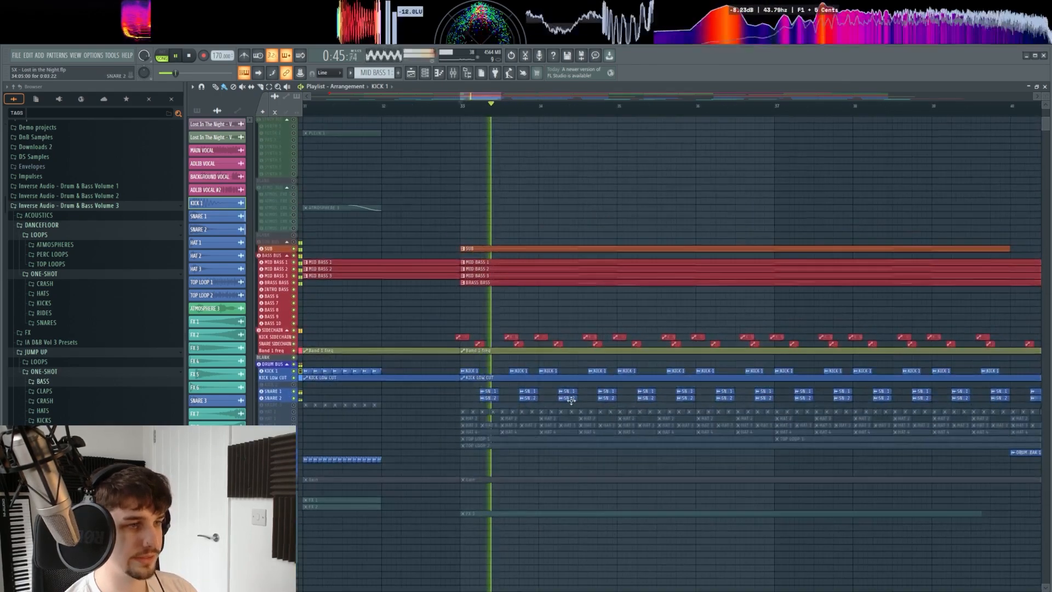
Mute the KICK SIDECHAIN and SNARE SIDECHAIN tracks and play the drop without sidechaining for comparison
click(294, 337)
key(space)
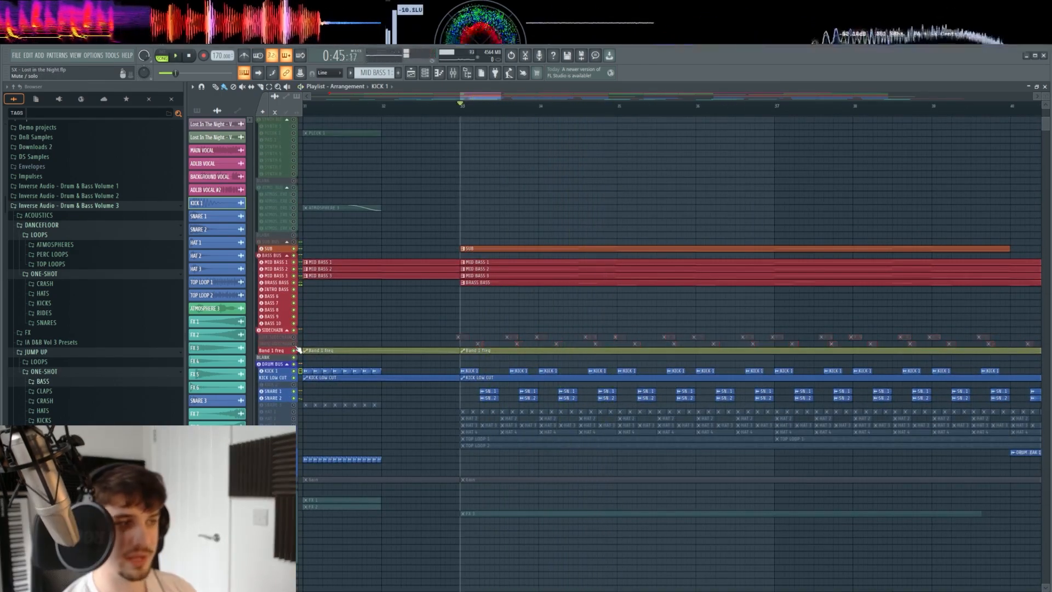
key(space)
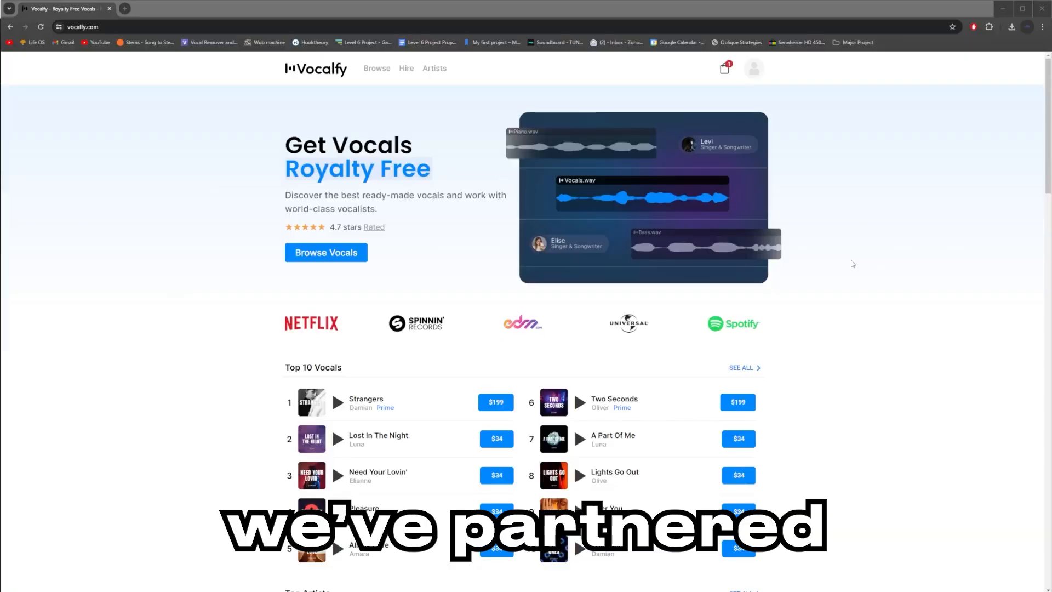
Switch to the Vocalfy home page in the browser and look through its vocals, artists and licensing information
scroll(852, 263, down, 3)
scroll(852, 264, down, 2)
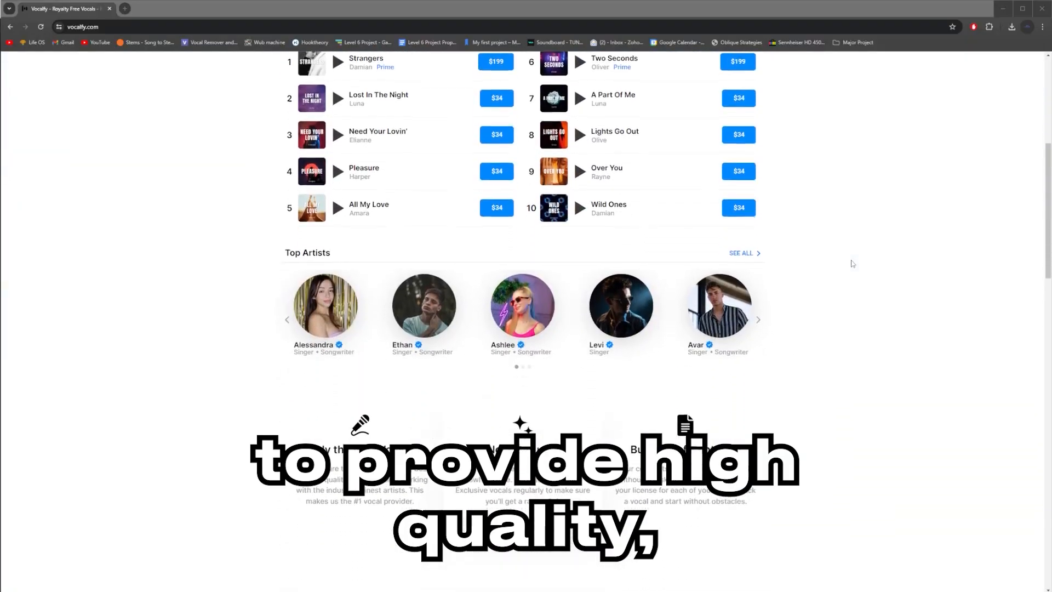
scroll(852, 264, down, 7)
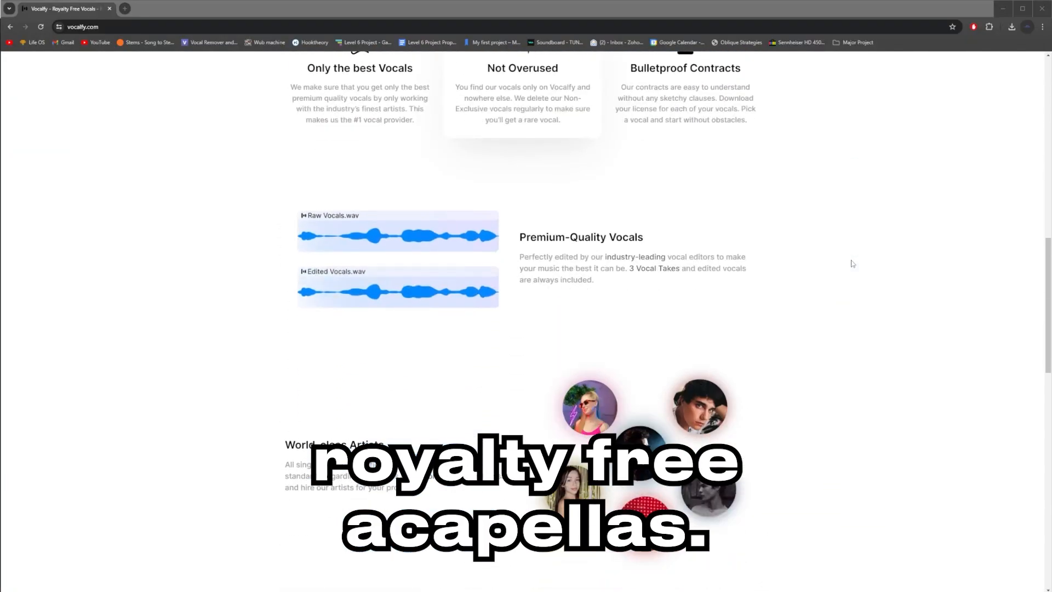
scroll(852, 263, down, 7)
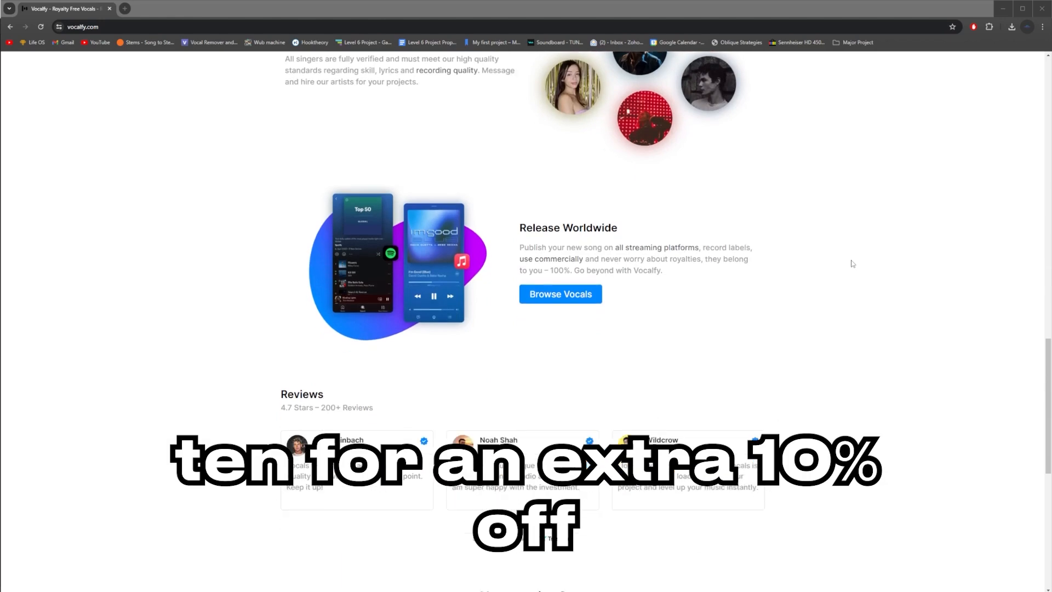
scroll(852, 264, down, 8)
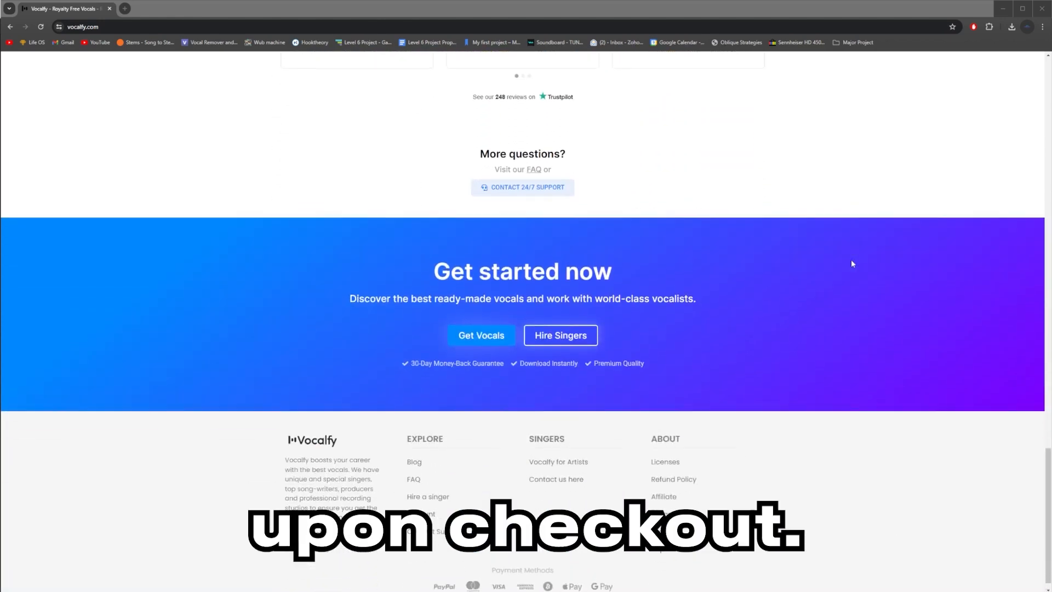
Open Vocalfy's catalogue of ready-made vocals and open the Genre filter
scroll(852, 263, up, 15)
click(574, 495)
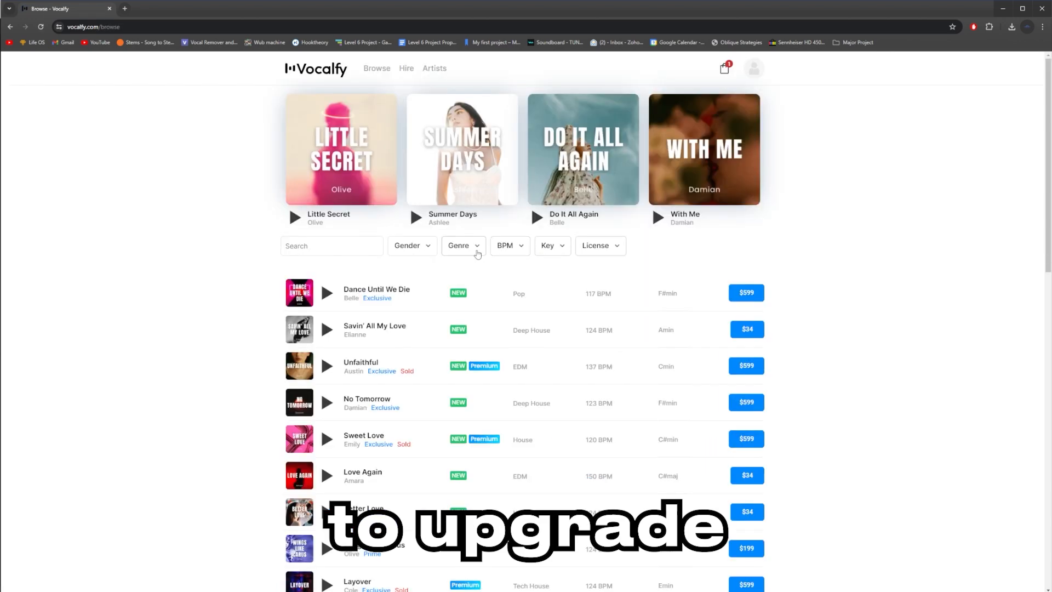
click(480, 255)
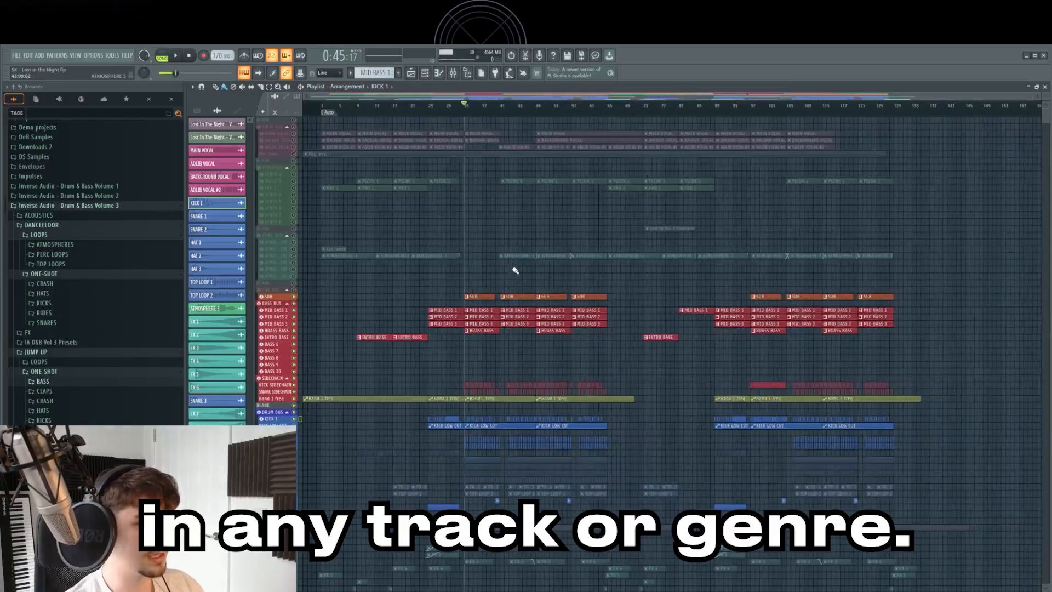
Return to the FL Studio playlist and solo the MAIN VOCAL, BACKGROUND VOCAL and ADLIB VOCAL tracks
scroll(369, 299, up, 8)
scroll(387, 275, down, 6)
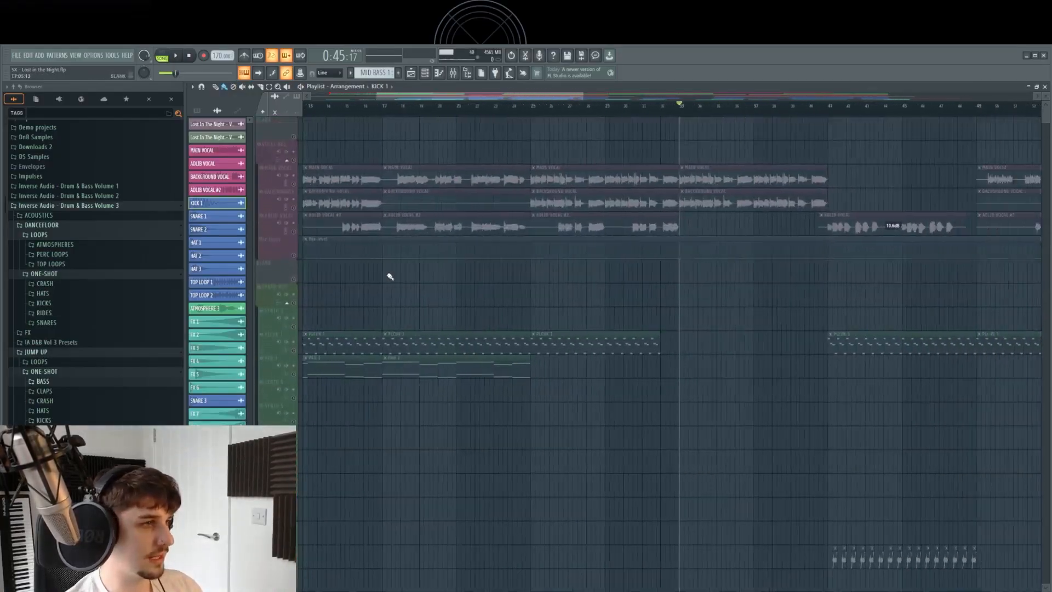
click(295, 189)
scroll(481, 304, up, 6)
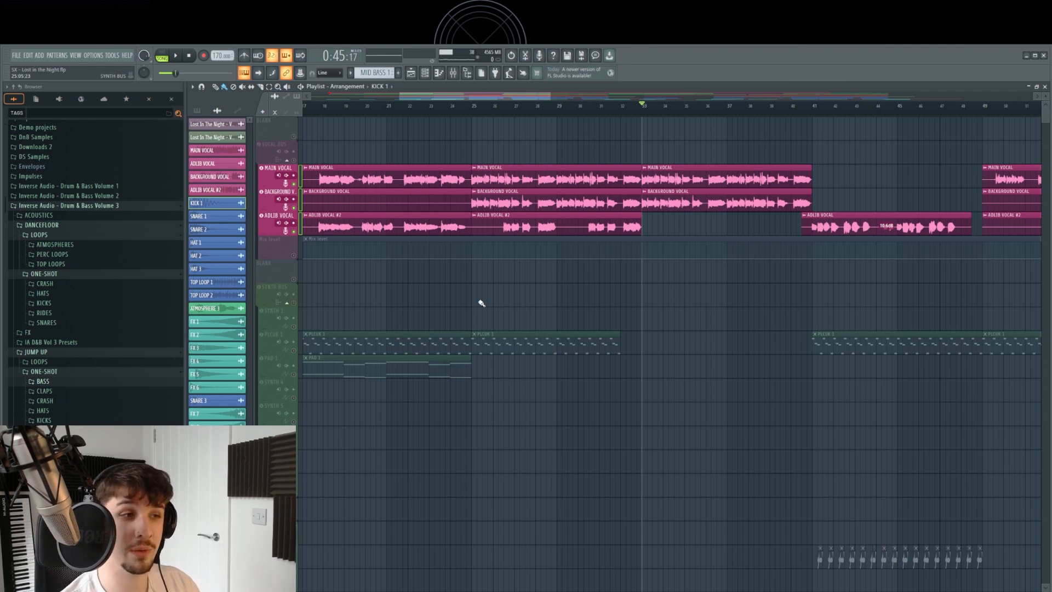
scroll(477, 340, down, 1)
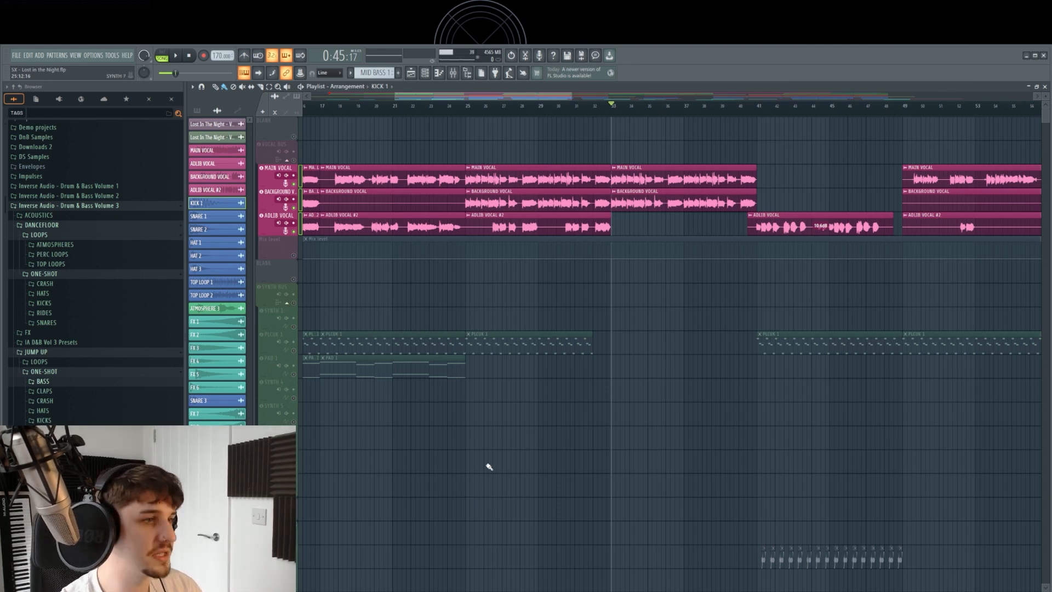
Play the soloed vocal layers through the first drop starting at bar 33
scroll(672, 287, left, 3)
scroll(702, 221, right, 3)
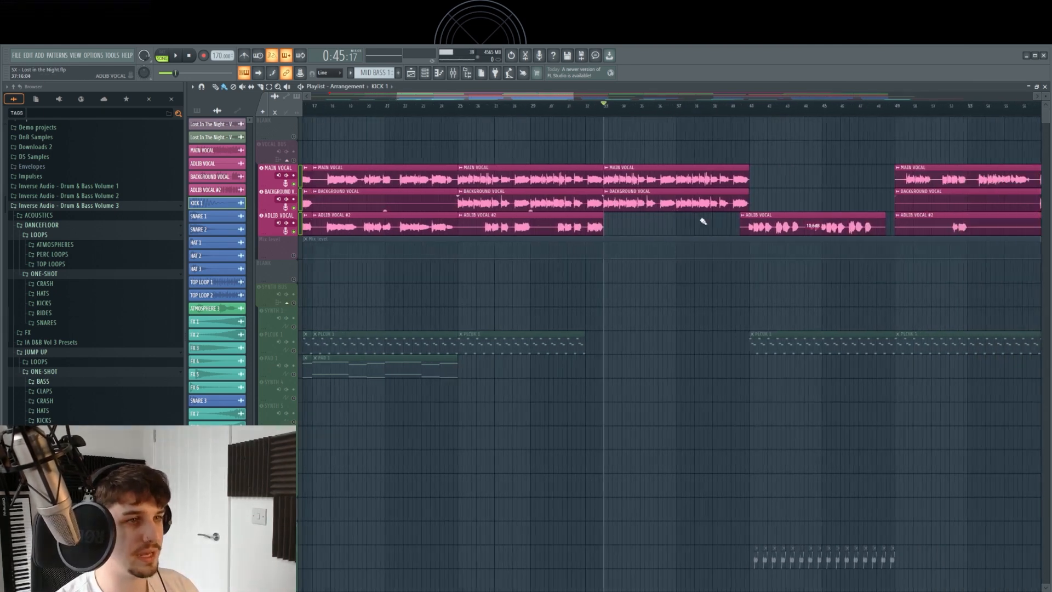
scroll(703, 221, up, 3)
key(space)
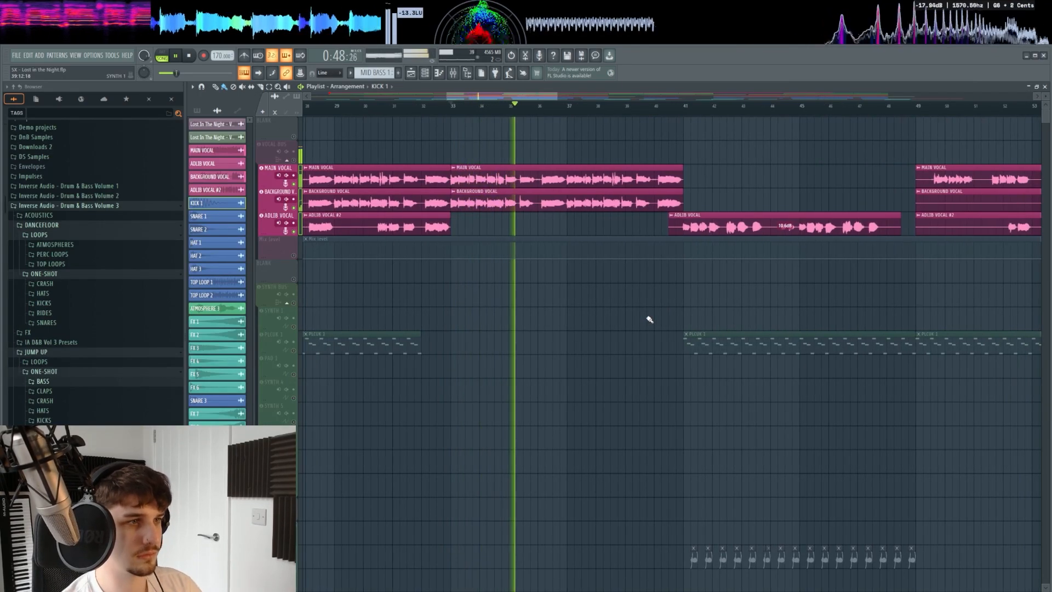
scroll(663, 320, left, 1)
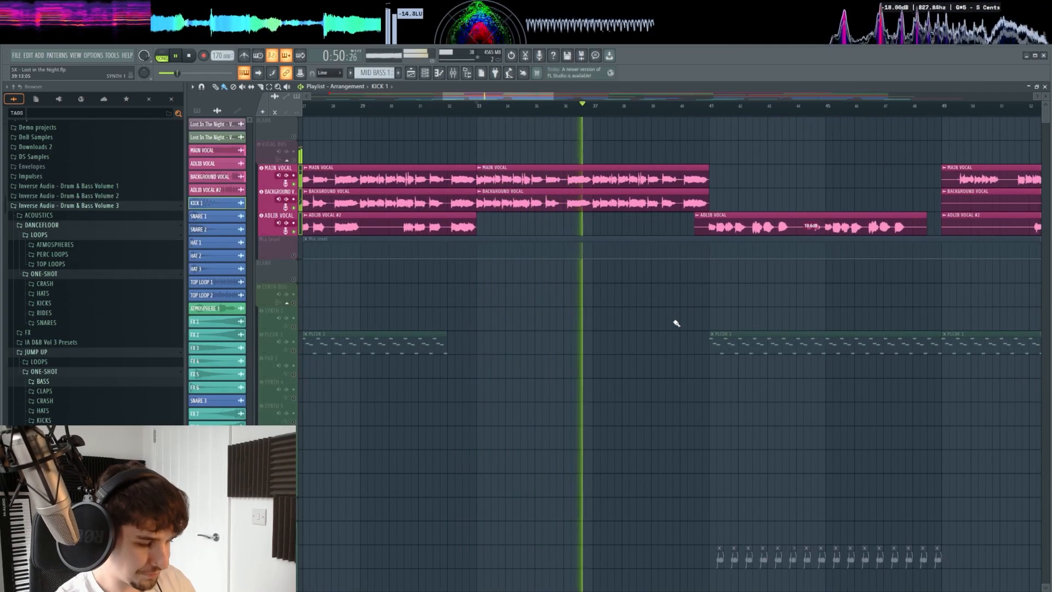
key(space)
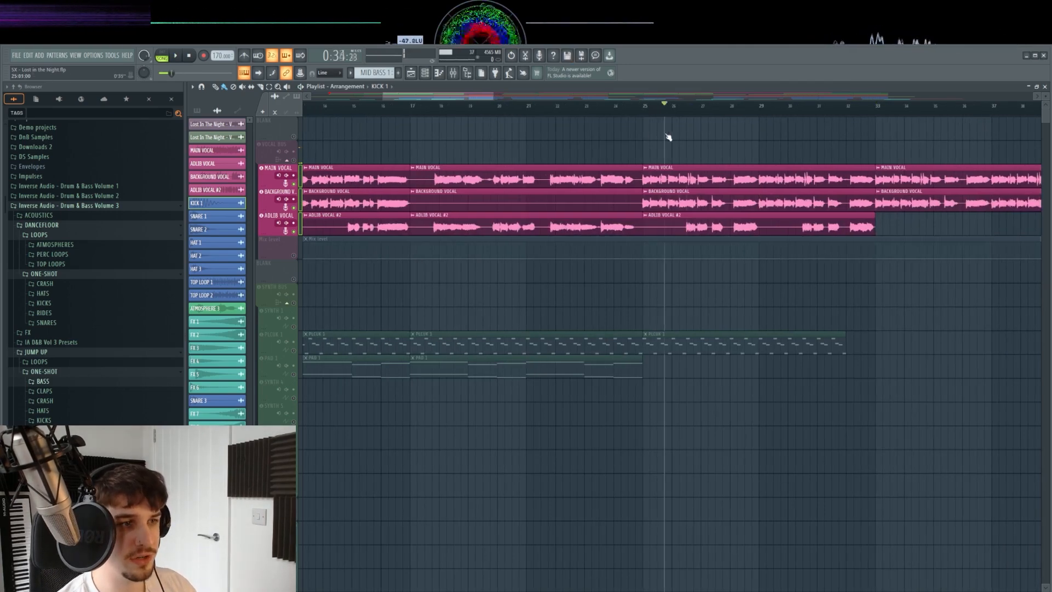
Play the soloed vocals in the build-up from bar 25 and set the playhead to bar 41
scroll(754, 194, up, 2)
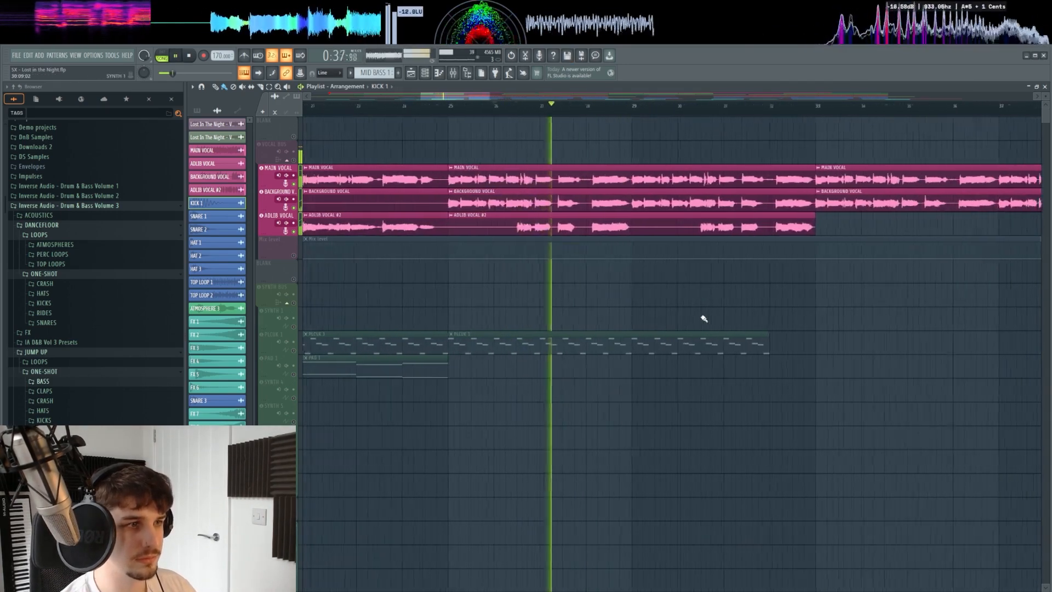
scroll(723, 312, down, 3)
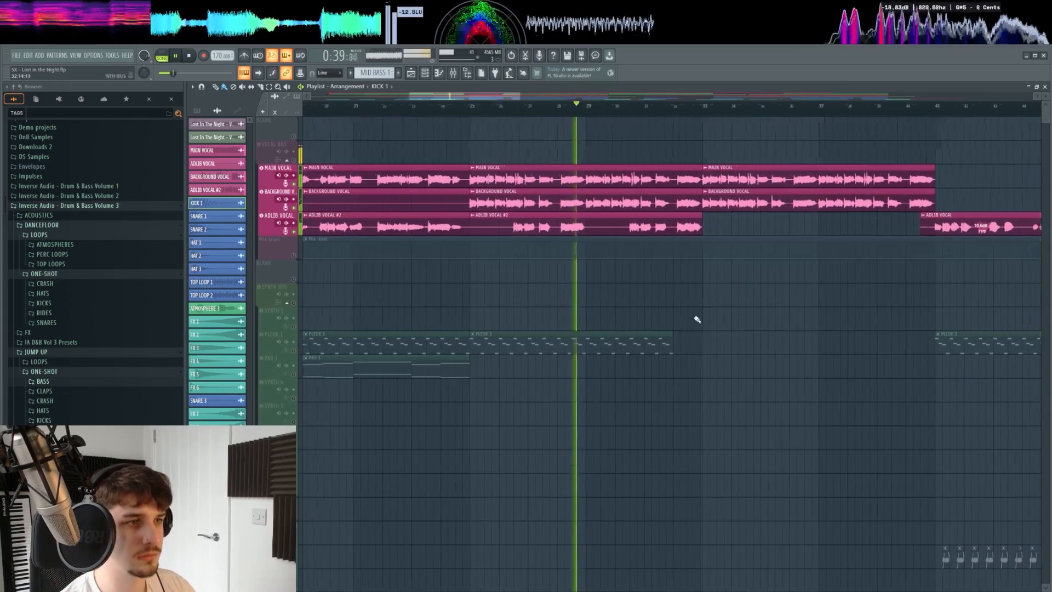
scroll(665, 159, down, 3)
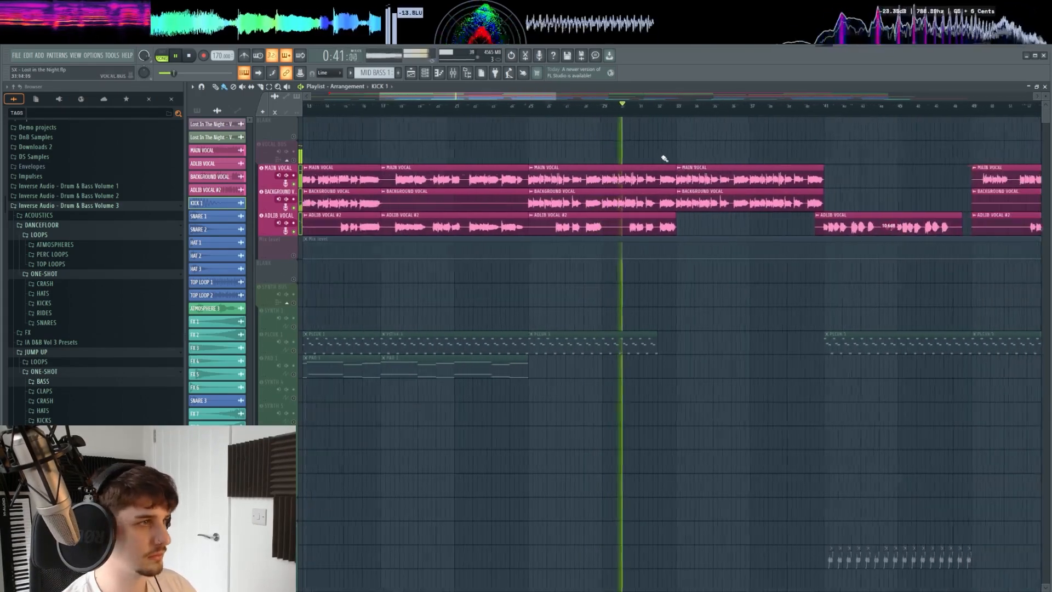
scroll(687, 247, right, 3)
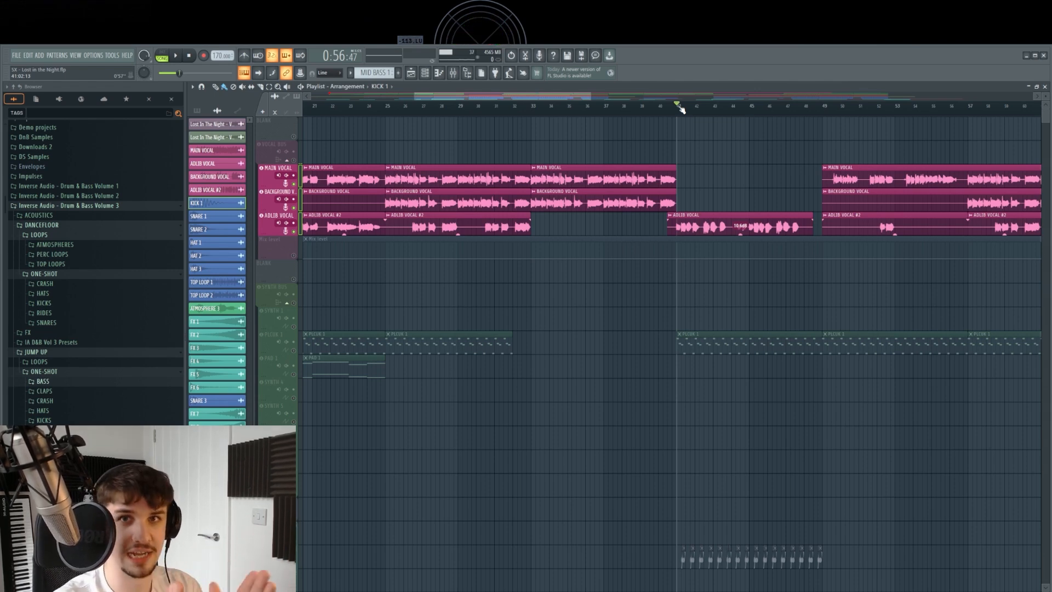
Examine the ADLIB VOCAL clip around bar 41 up close, play it soloed and review the vocal layout across the arrangement
scroll(731, 264, up, 6)
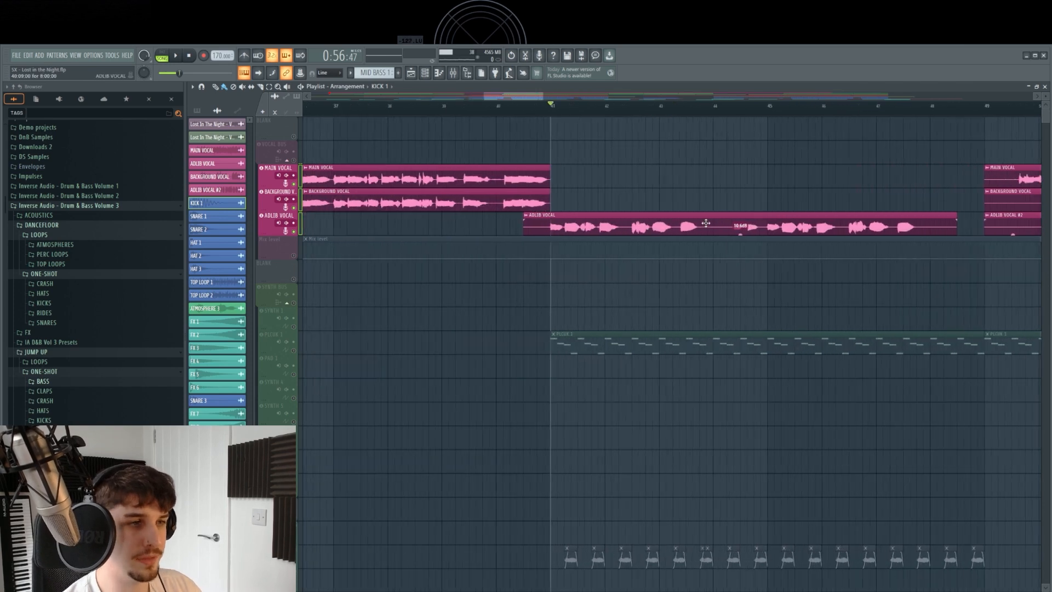
scroll(691, 300, down, 6)
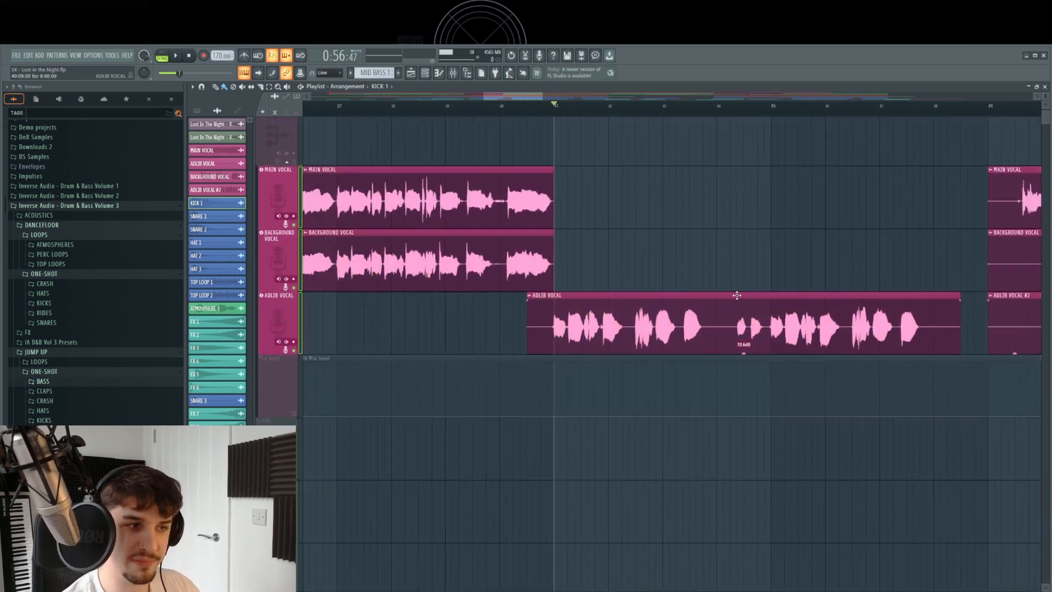
scroll(705, 340, down, 2)
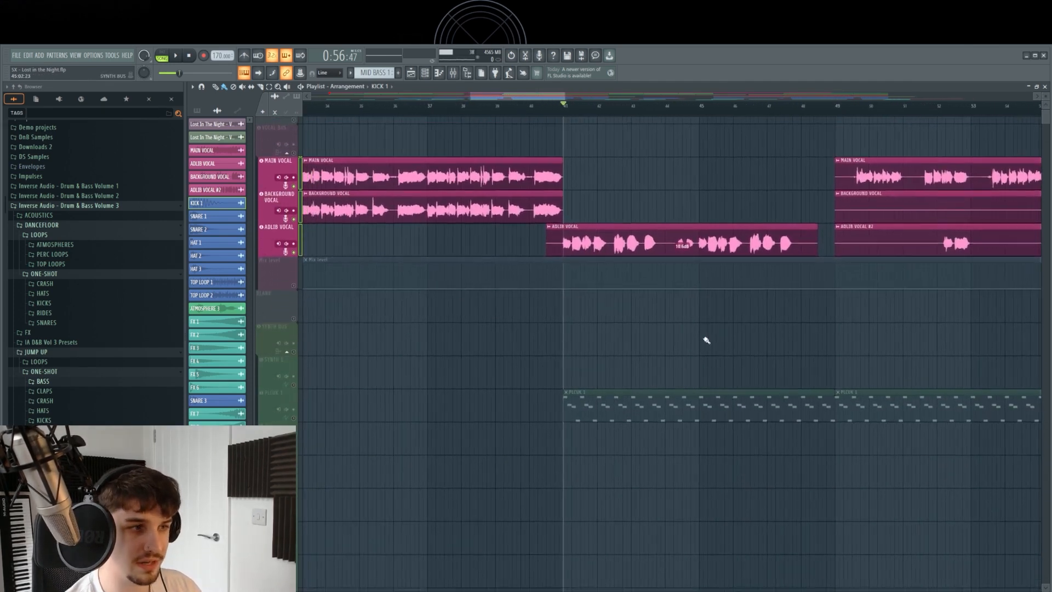
key(space)
scroll(695, 347, down, 3)
drag(757, 391, 715, 296)
scroll(706, 304, down, 3)
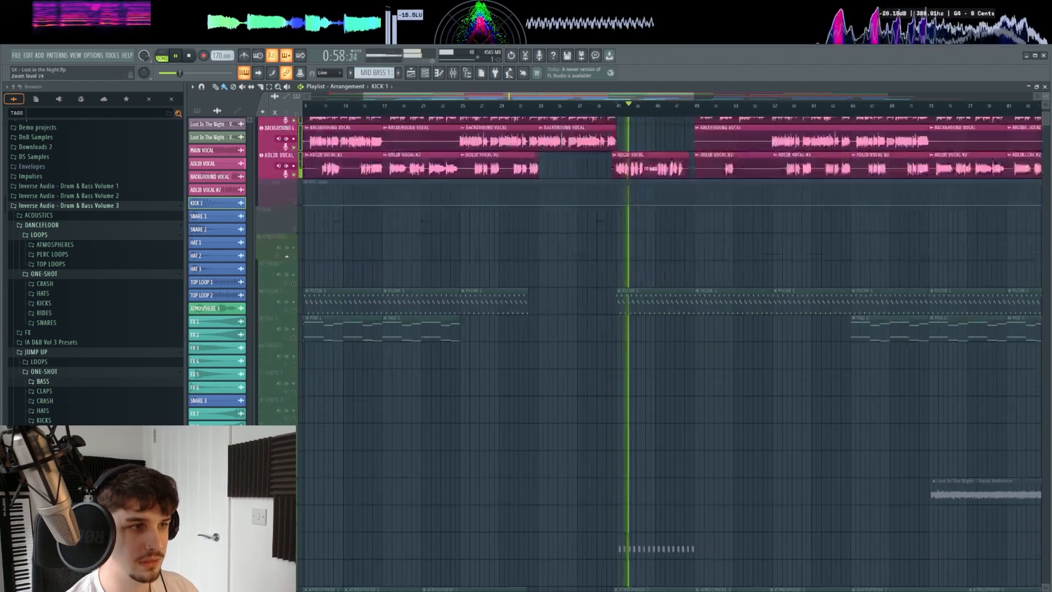
drag(680, 369, 769, 410)
scroll(624, 357, up, 3)
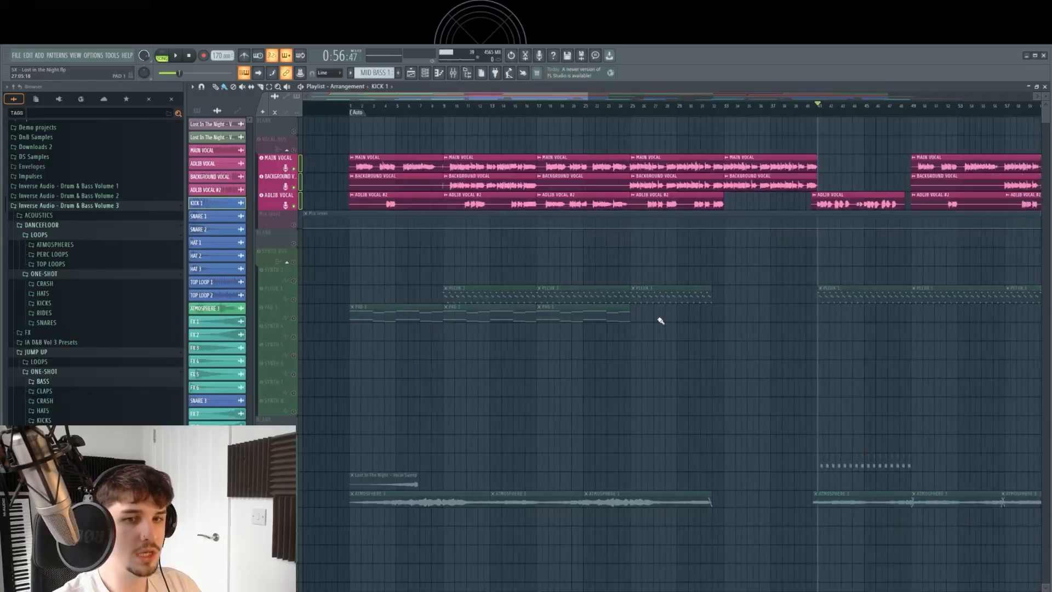
Solo the ATMOSPHERE 3 track and bring its intro clips from bar 1 into view
scroll(747, 394, up, 4)
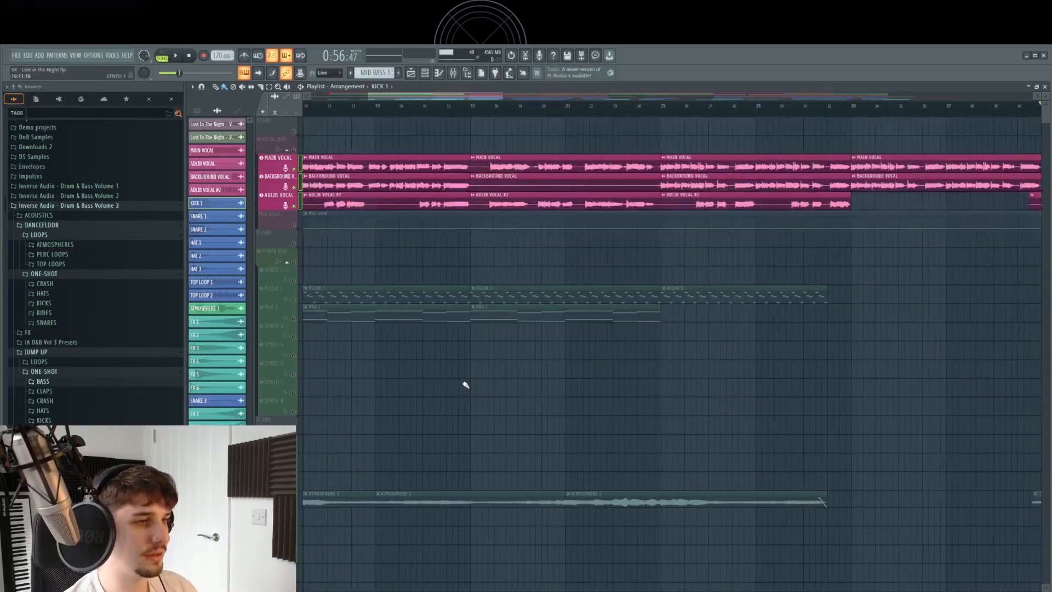
scroll(463, 382, down, 5)
click(294, 376)
scroll(657, 383, left, 3)
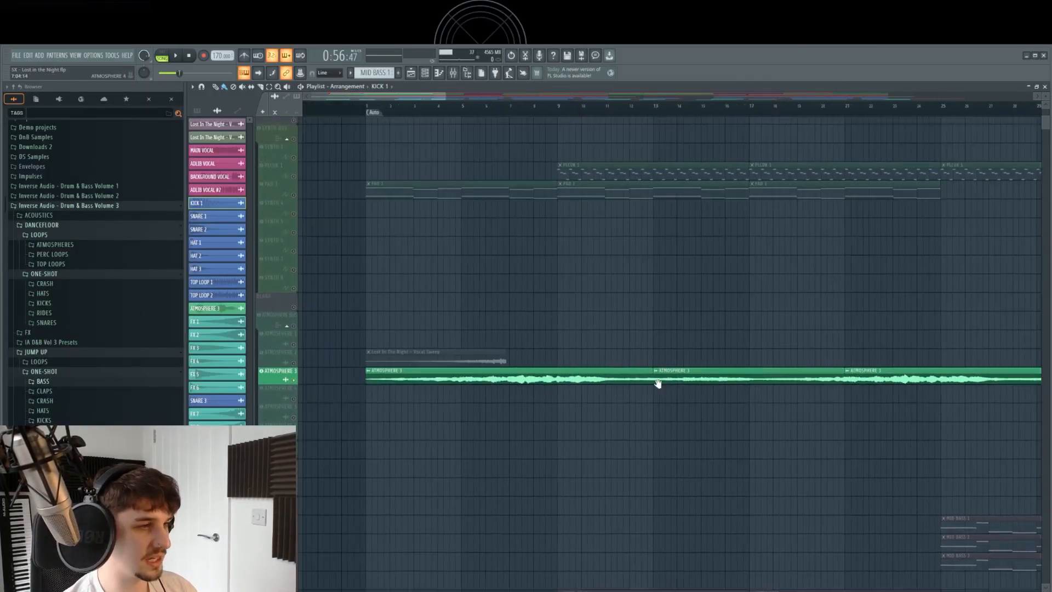
scroll(561, 376, up, 4)
scroll(559, 308, down, 1)
scroll(509, 236, up, 1)
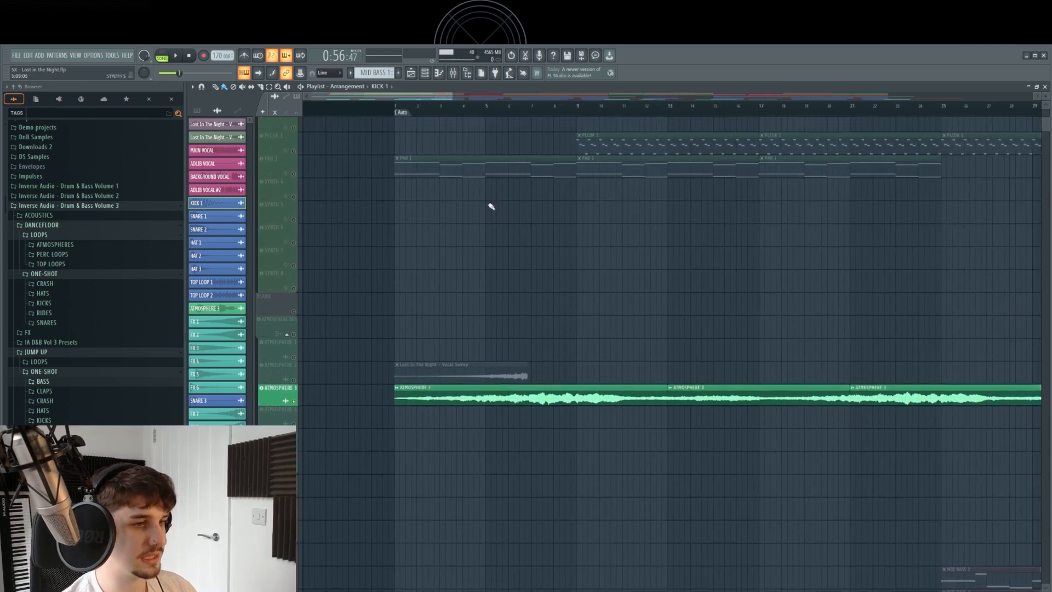
Play the soloed ATMOSPHERE 3 layer from the start, inspect its audio clip settings, close them and stop playback
double_click(536, 401)
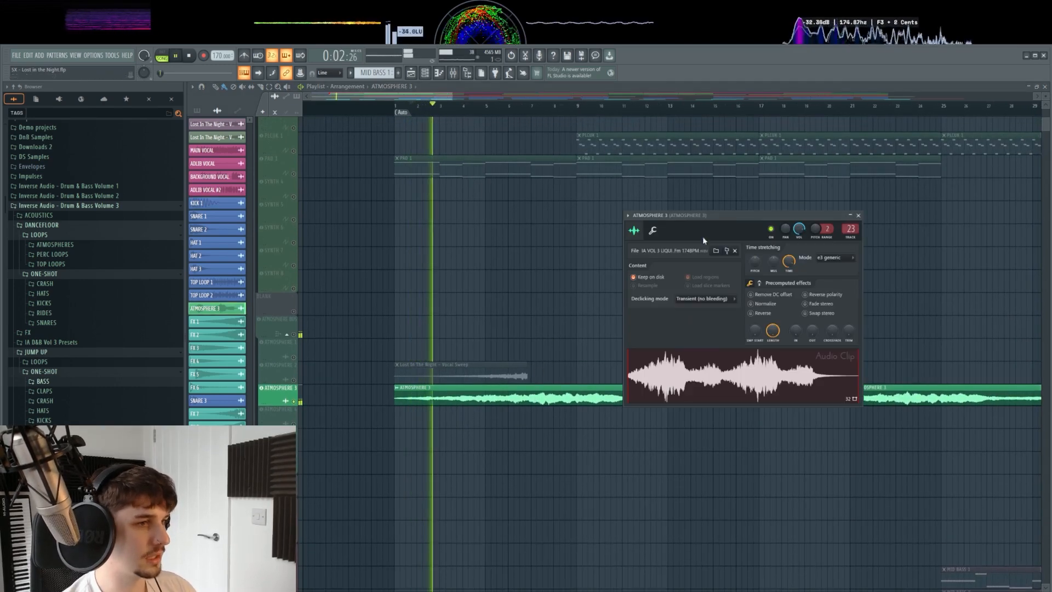
click(859, 216)
scroll(548, 372, down, 1)
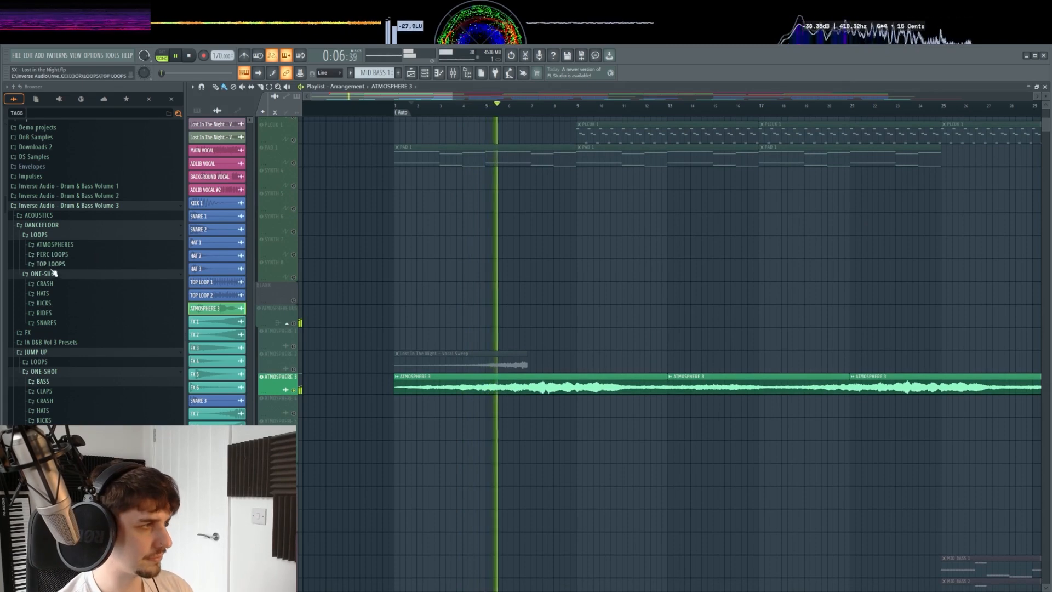
scroll(578, 382, up, 2)
key(space)
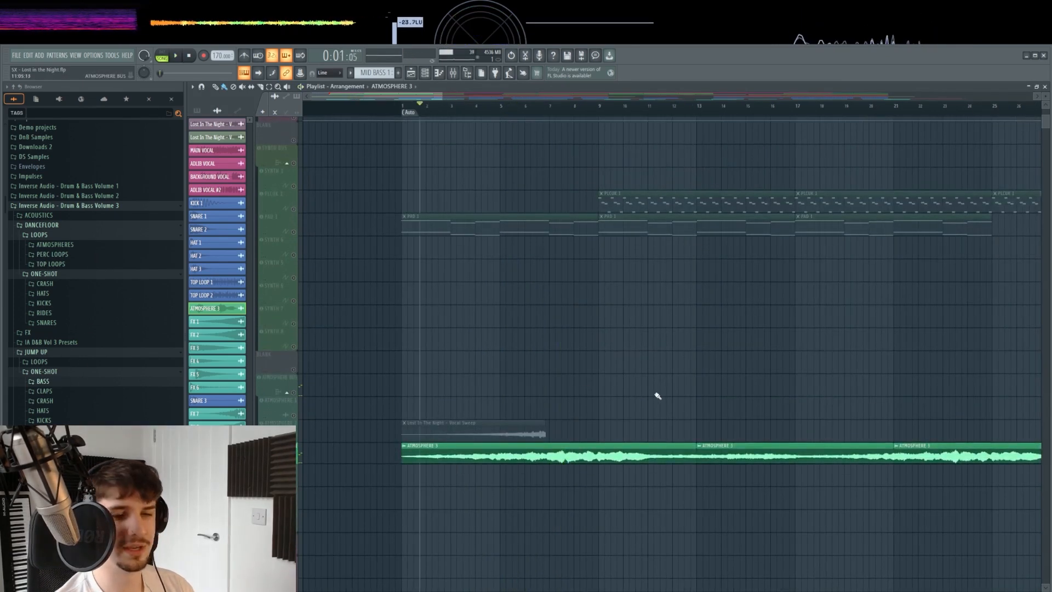
Solo the PAD 1 track and play its intro chords from bar 1
scroll(400, 304, up, 2)
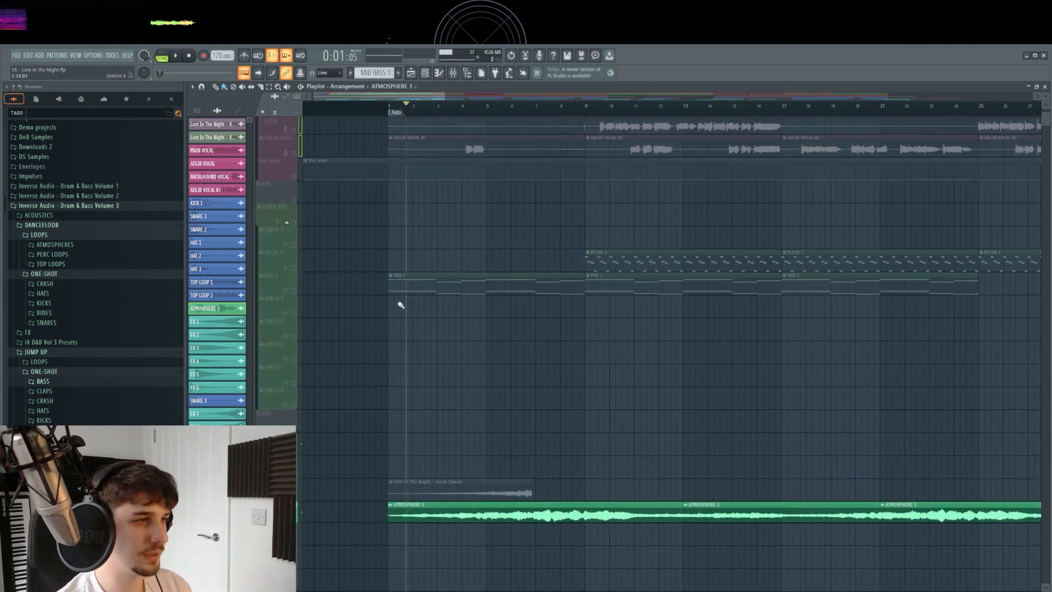
click(298, 292)
key(space)
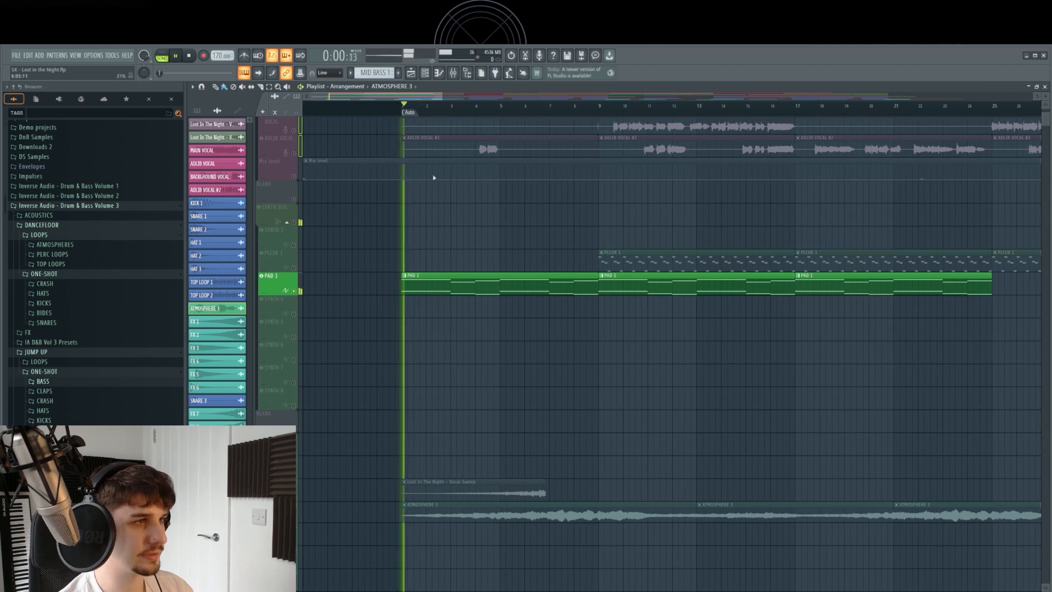
scroll(450, 355, down, 1)
scroll(471, 367, up, 1)
scroll(488, 389, up, 3)
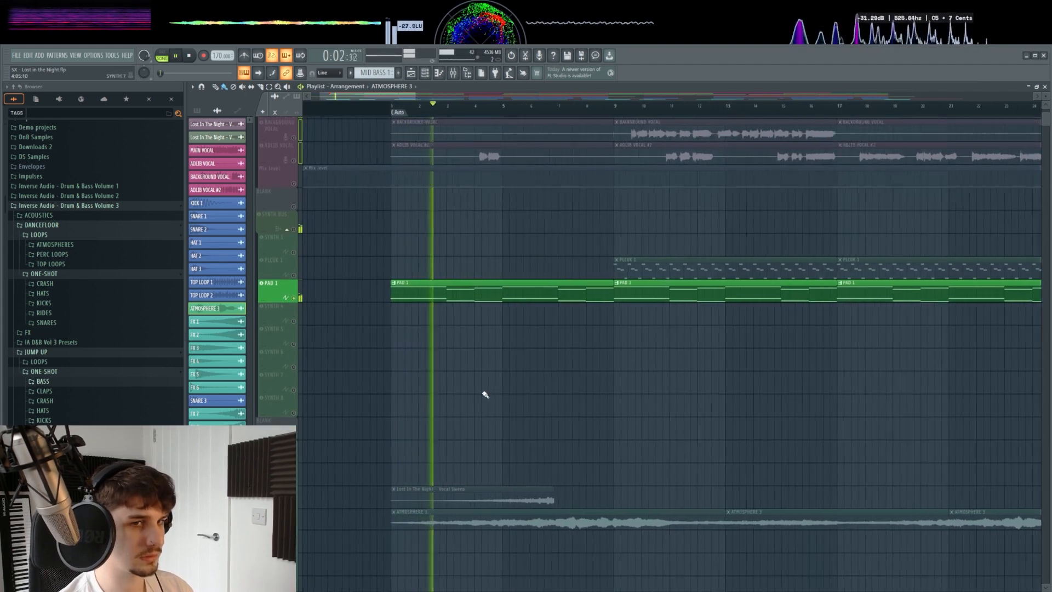
drag(485, 393, 581, 364)
scroll(588, 389, down, 2)
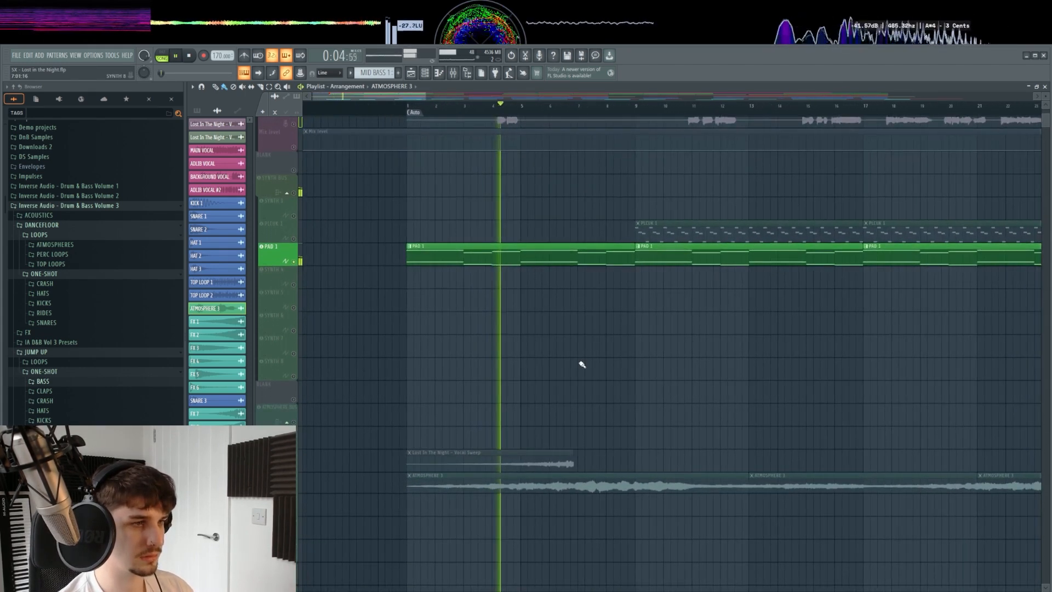
Solo the PLCUK 1 track and play it from bar 9
ctrl+click(299, 242)
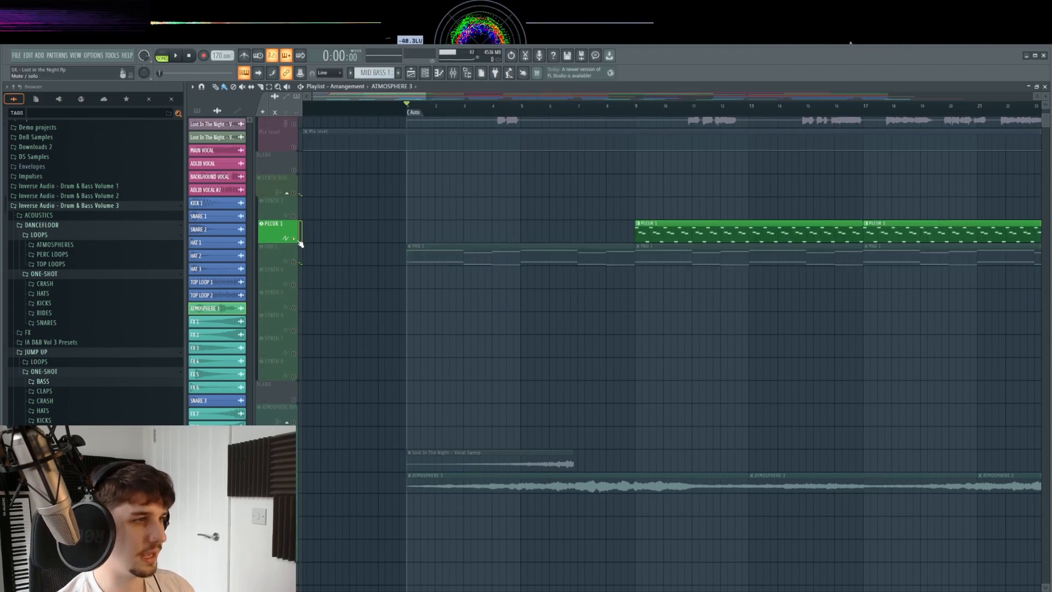
click(636, 110)
drag(698, 263, 634, 332)
key(space)
Open the pluck's Serum instrument to examine the DANCEFLOOR PLUCK 04 preset while it plays, close it and stop playback
click(424, 77)
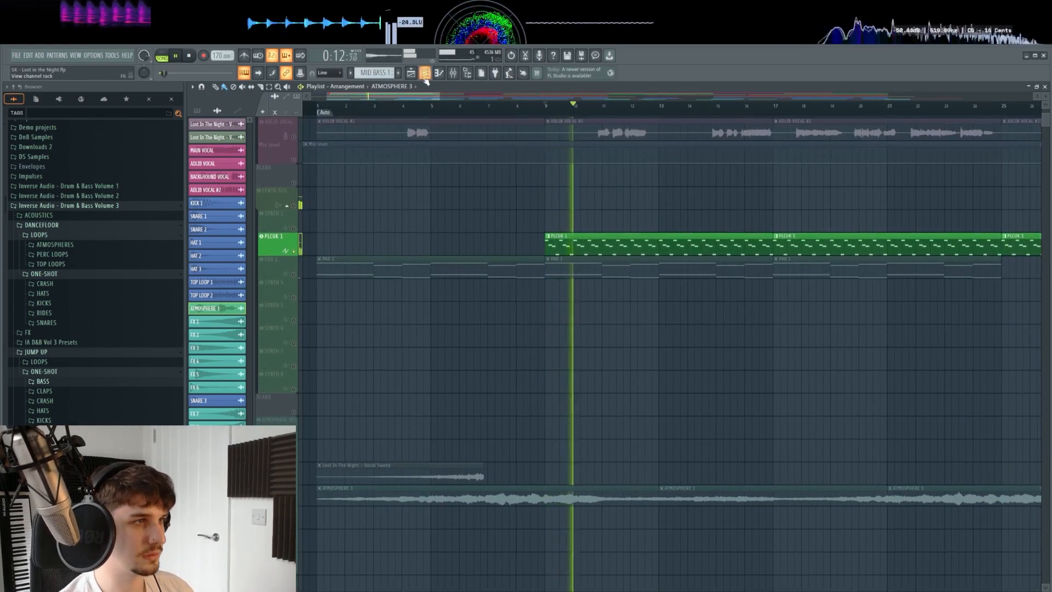
key(F6)
click(575, 250)
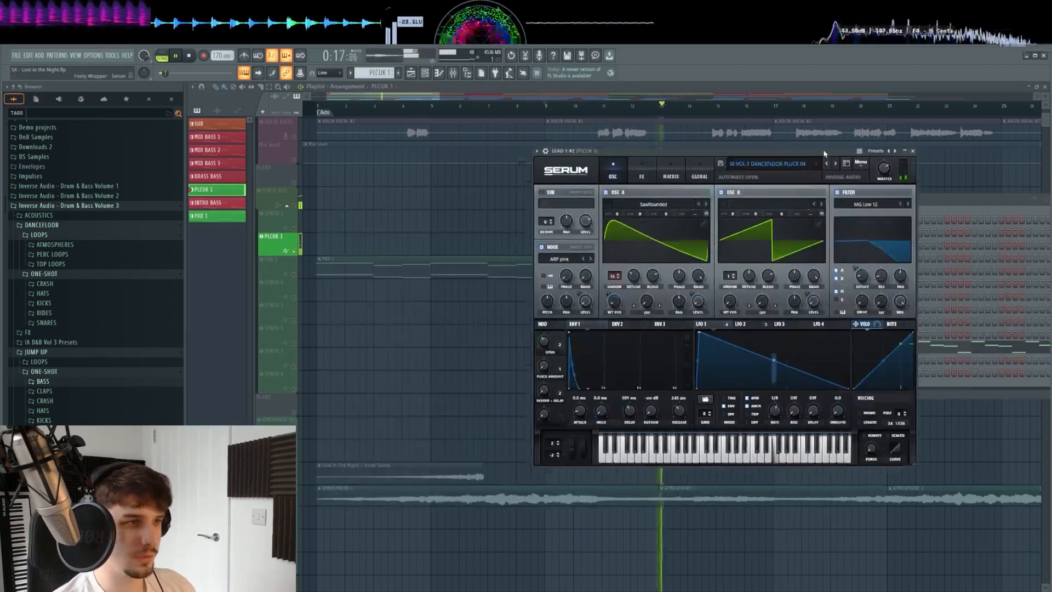
drag(824, 154, 823, 166)
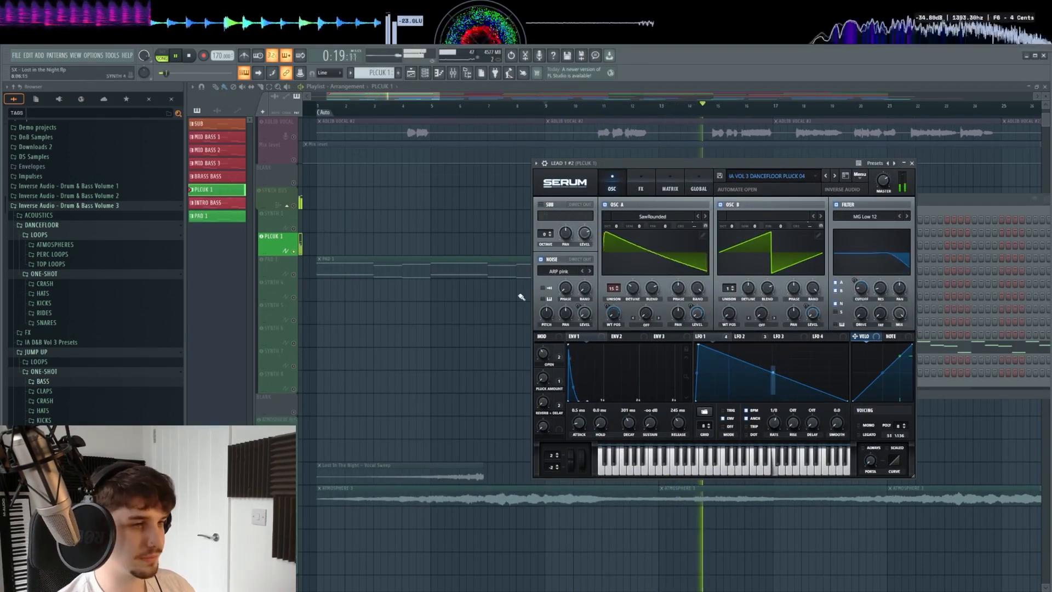
right_click(485, 353)
key(space)
Unmute PAD 1 and ATMOSPHERE 3 alongside the pluck and play the three layers together from bar 9
drag(695, 375, 592, 305)
scroll(587, 307, down, 4)
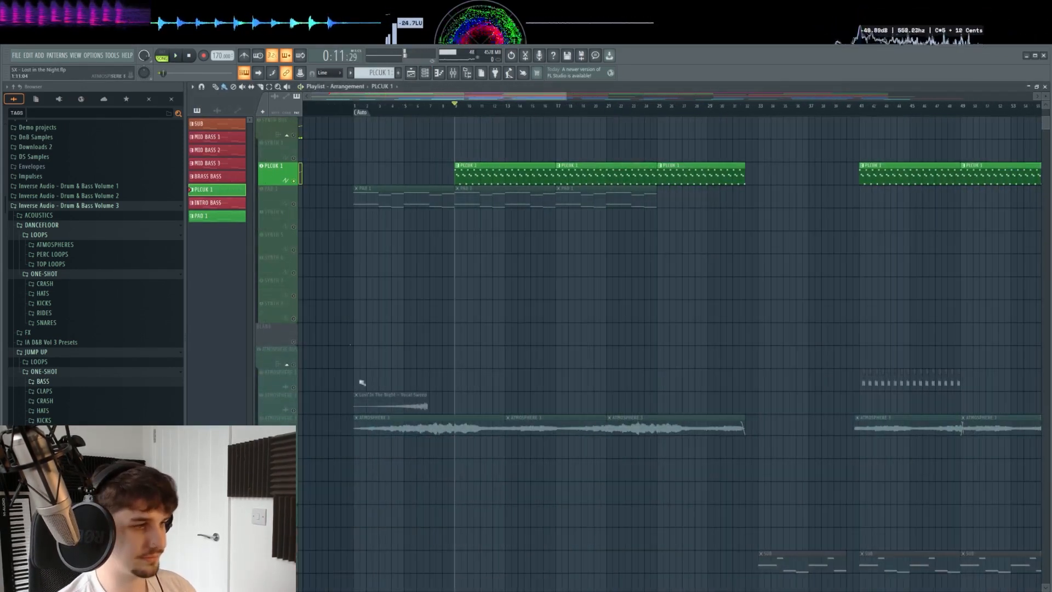
click(296, 210)
click(297, 435)
scroll(535, 418, up, 1)
key(space)
scroll(482, 387, up, 2)
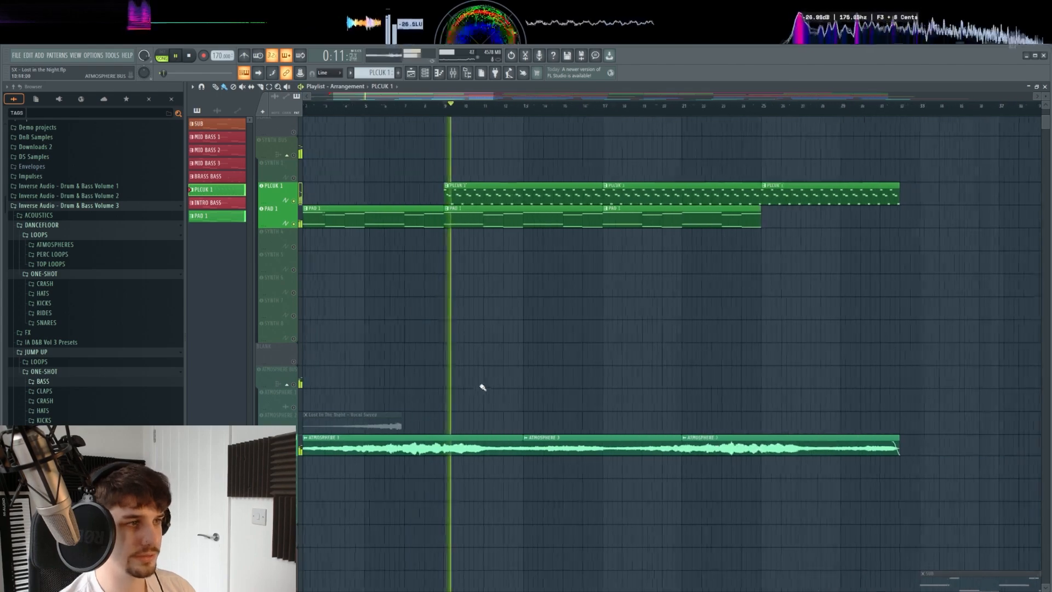
scroll(559, 388, left, 3)
scroll(638, 388, up, 4)
scroll(646, 390, down, 6)
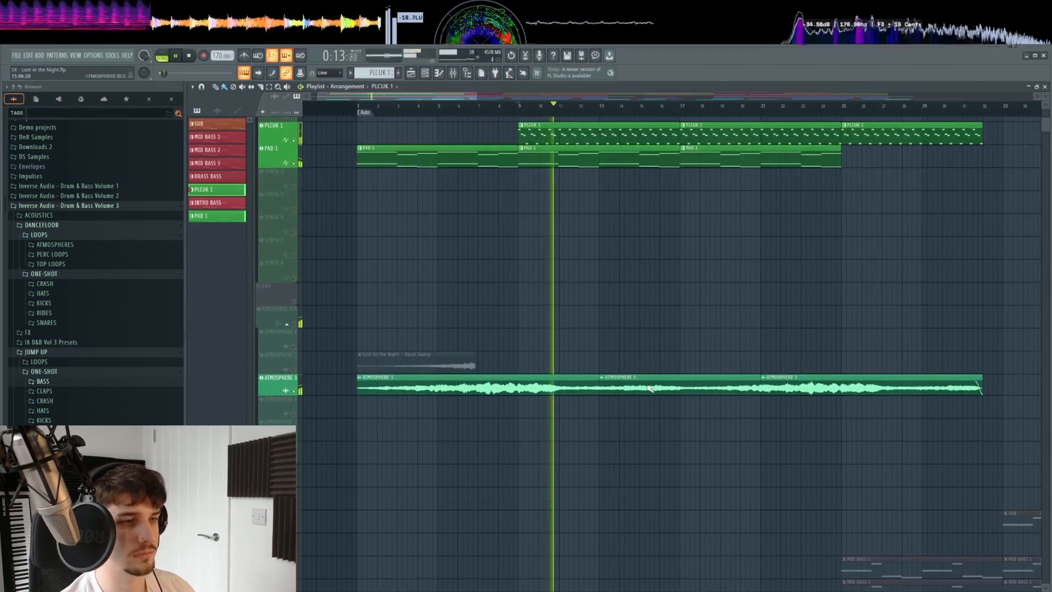
Add the INTRO BASS and SNARE 3 tracks to the audible intro layers and play them from bar 9
scroll(649, 388, down, 10)
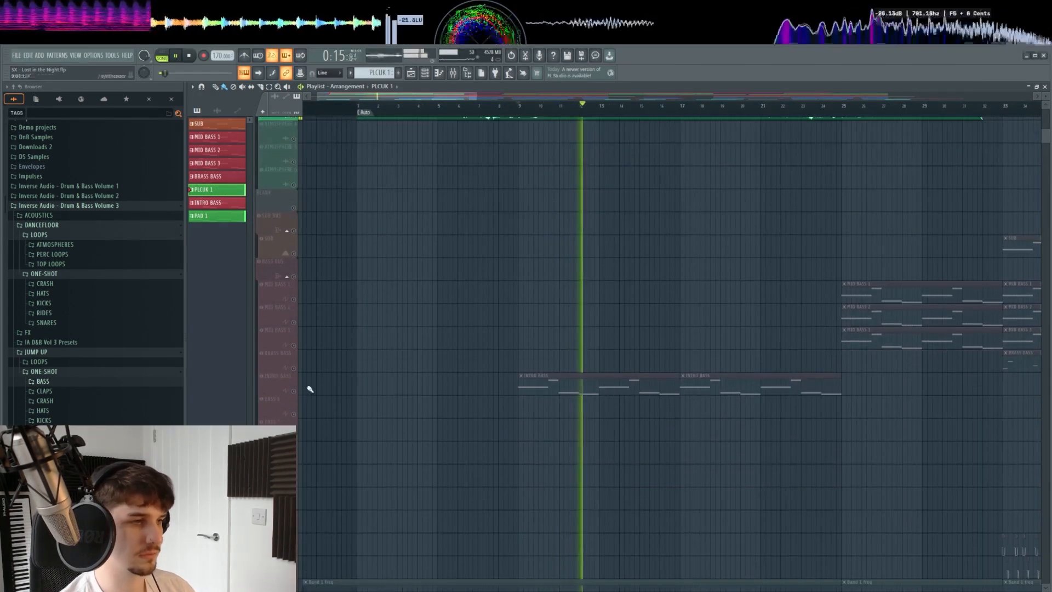
scroll(580, 368, up, 1)
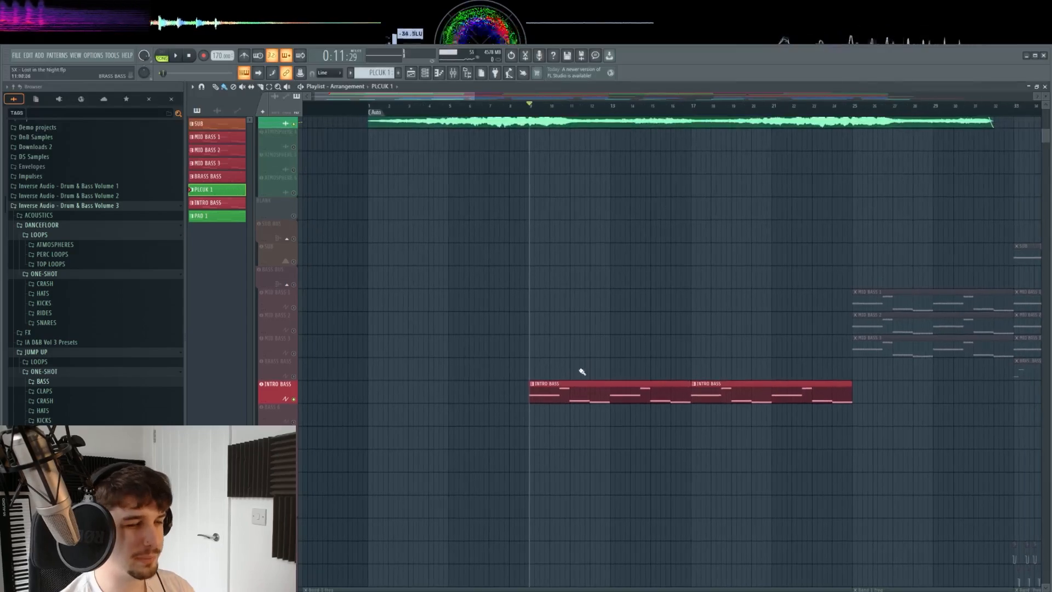
scroll(568, 298, down, 8)
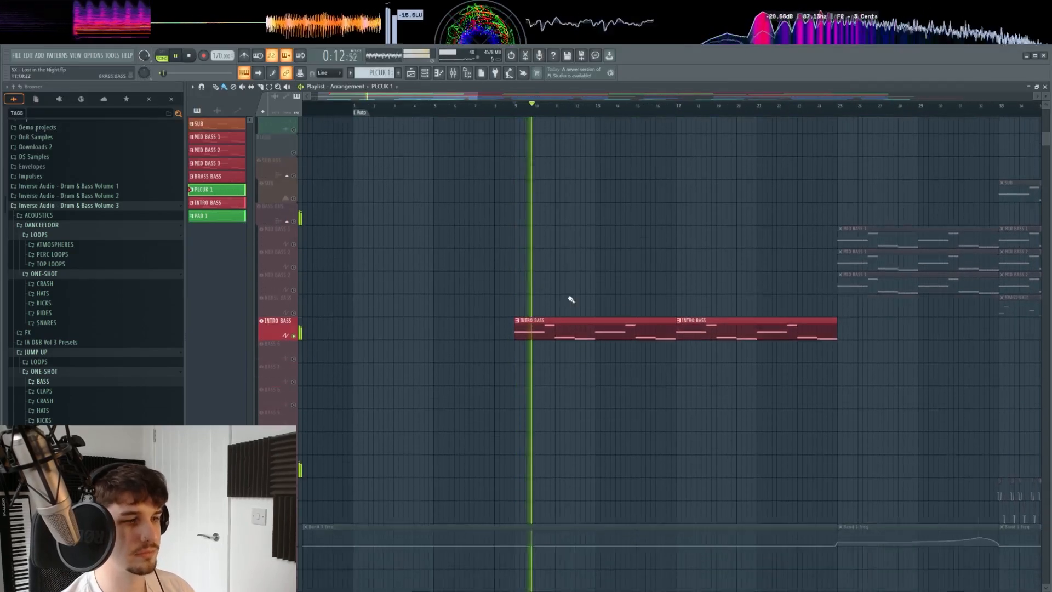
scroll(584, 324, down, 3)
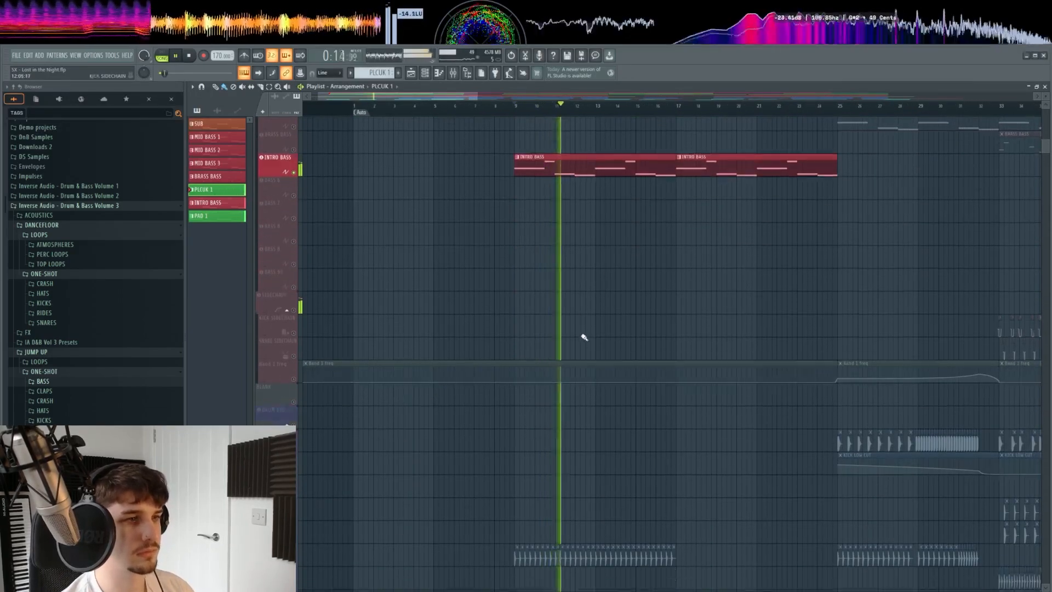
click(294, 516)
scroll(502, 470, down, 3)
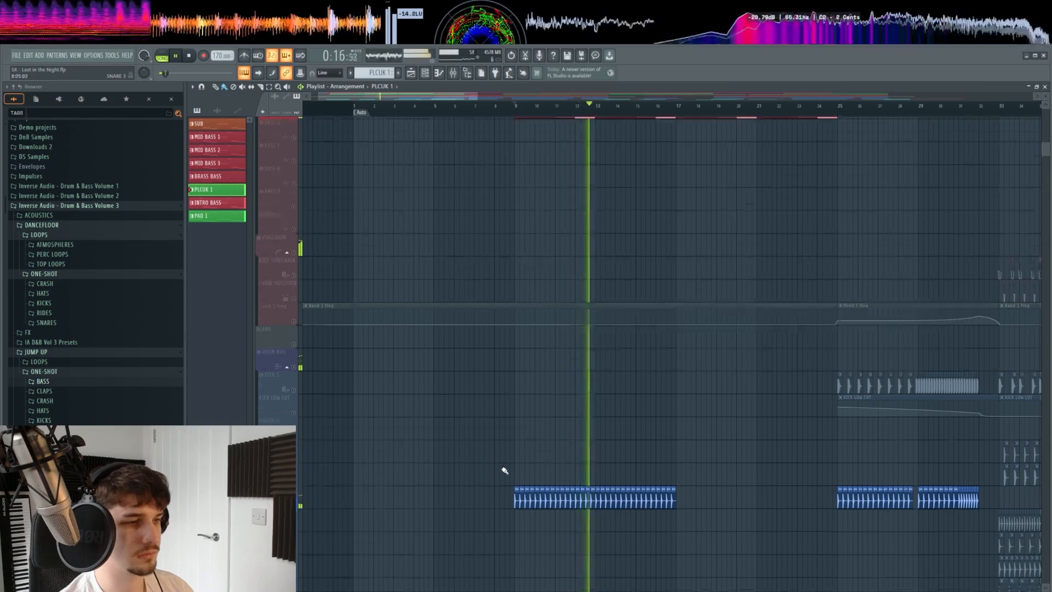
Unmute the MAIN VOCAL, BACKGROUND VOCAL and ADLIB VOCAL tracks over the playing intro layers
scroll(581, 437, up, 3)
scroll(580, 430, up, 8)
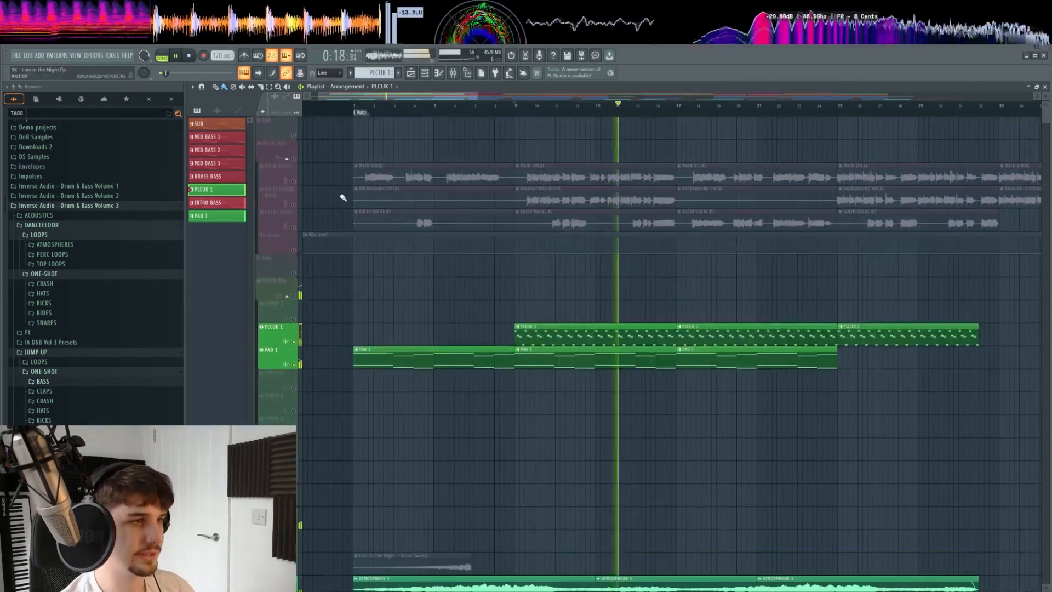
click(294, 182)
click(293, 203)
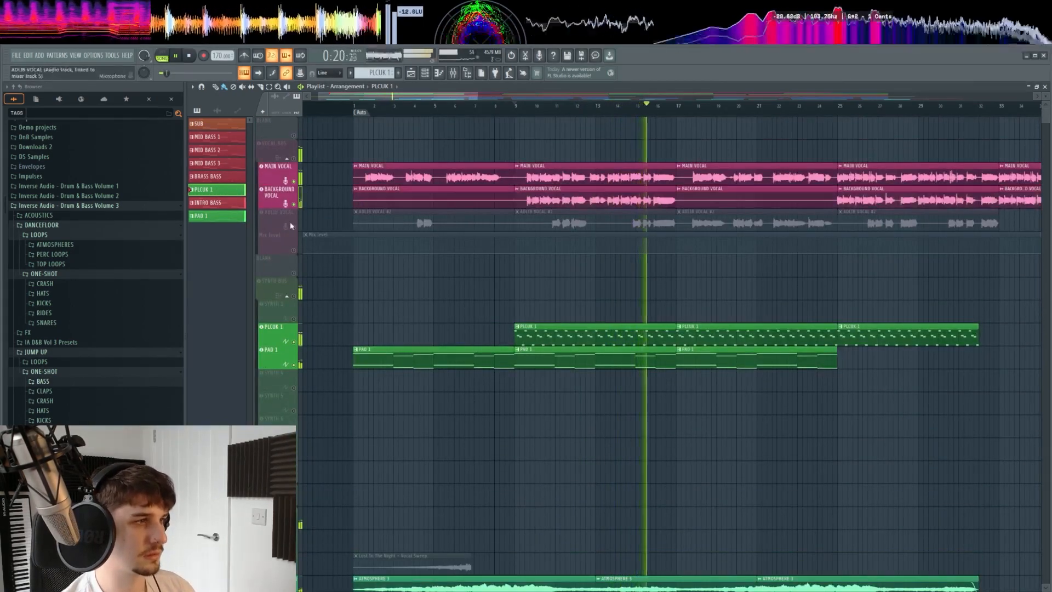
click(295, 227)
Unmute the TOP LOOP 1 and TOP LOOP 2 tracks in the section from bar 17 during playback
scroll(629, 356, down, 10)
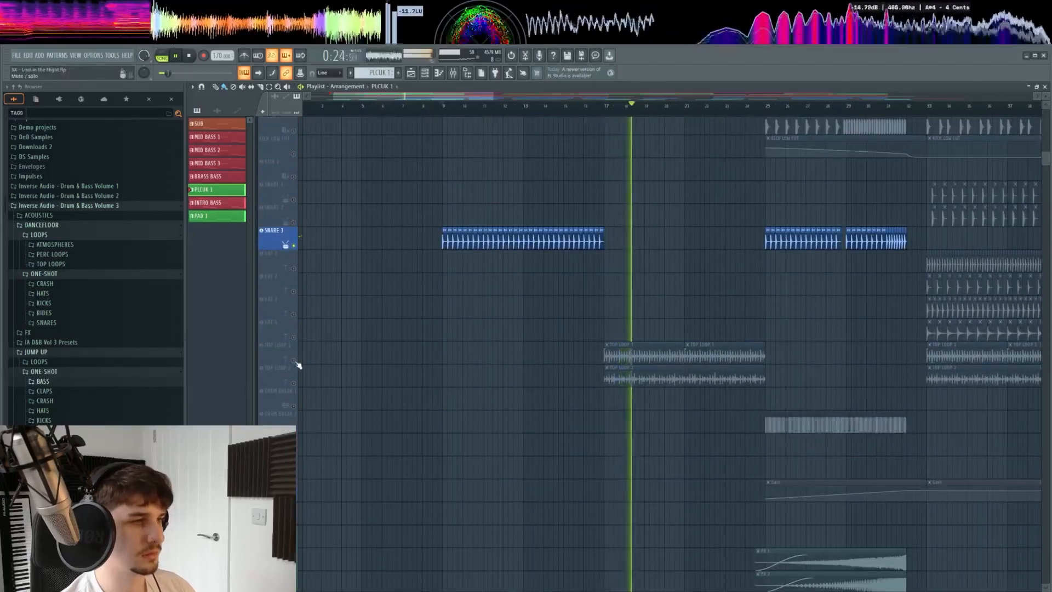
click(293, 360)
click(294, 382)
scroll(579, 399, down, 5)
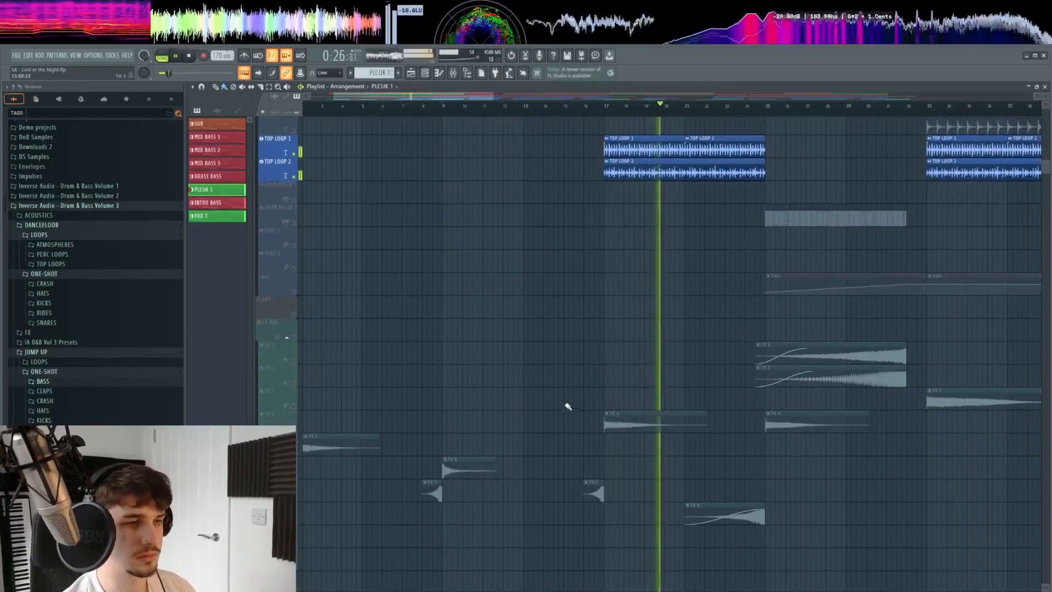
Play the section from bar 17 with every track audible, review the whole arrangement and stop playback
drag(617, 414, 687, 421)
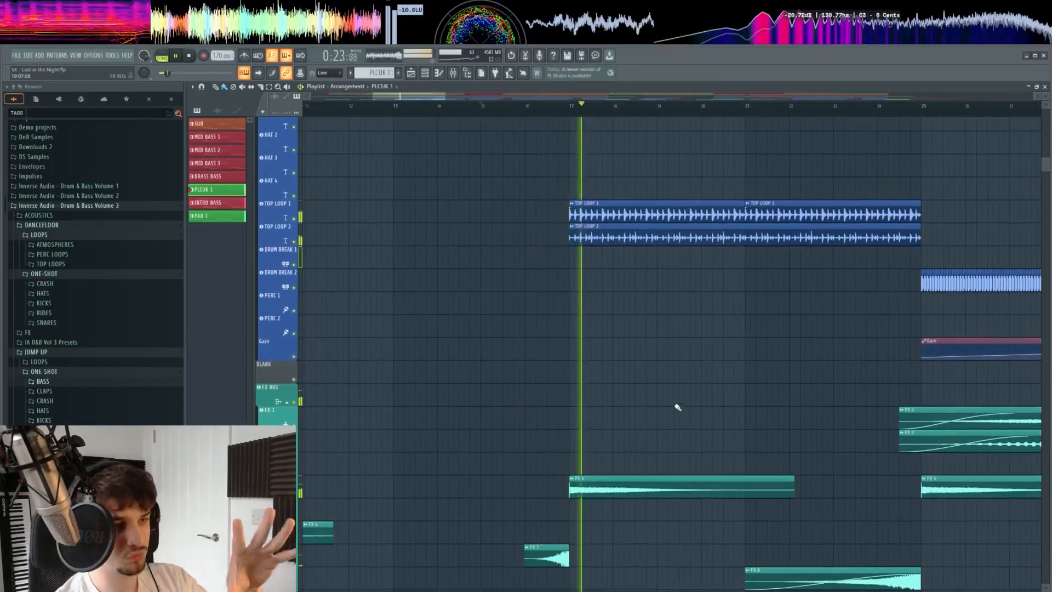
scroll(690, 407, up, 2)
scroll(699, 408, down, 8)
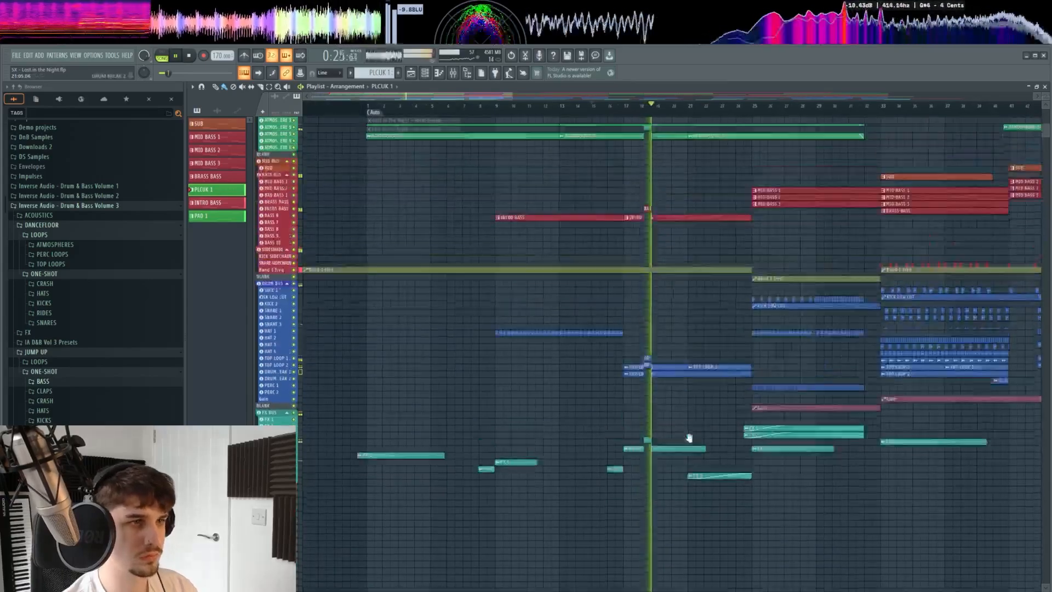
scroll(689, 436, up, 5)
scroll(709, 397, right, 2)
key(space)
scroll(639, 401, right, 5)
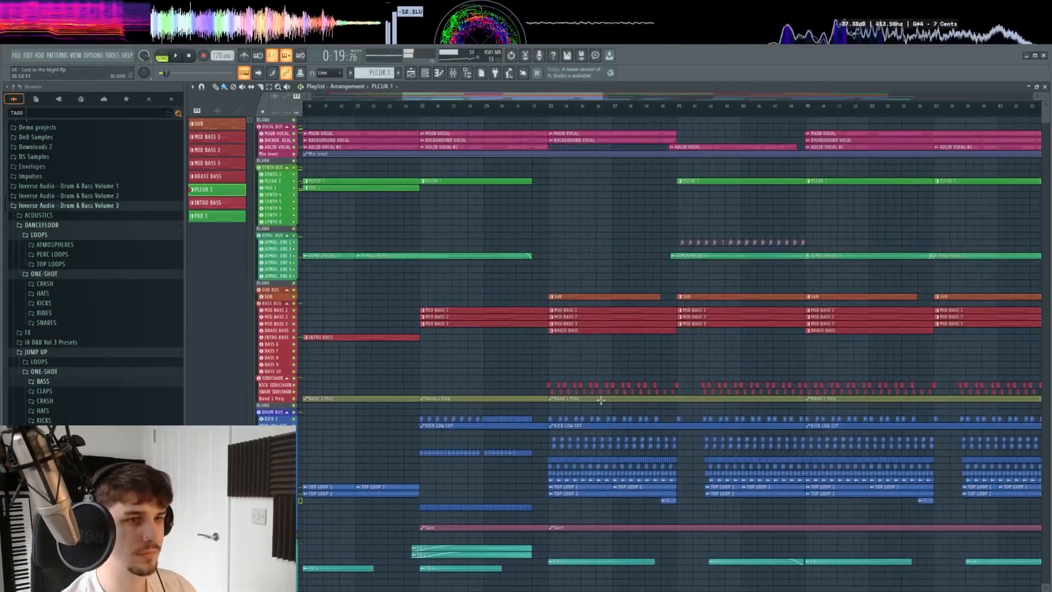
Solo the ATMOSPHERE 1 track with the short chopped clips and set the playhead to bar 41
scroll(709, 366, up, 3)
scroll(688, 411, up, 5)
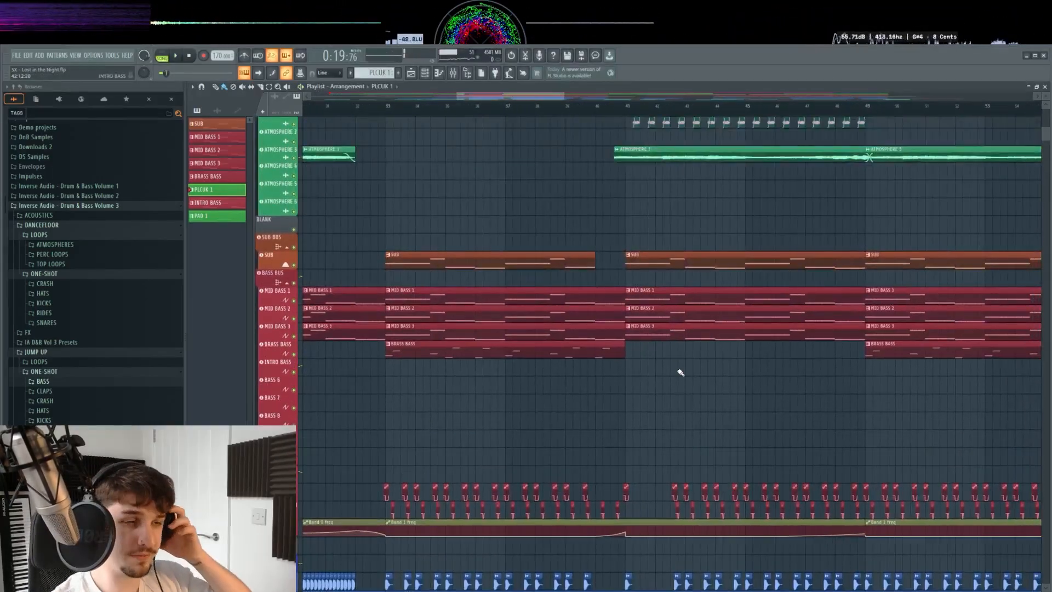
scroll(679, 371, up, 3)
scroll(684, 370, up, 3)
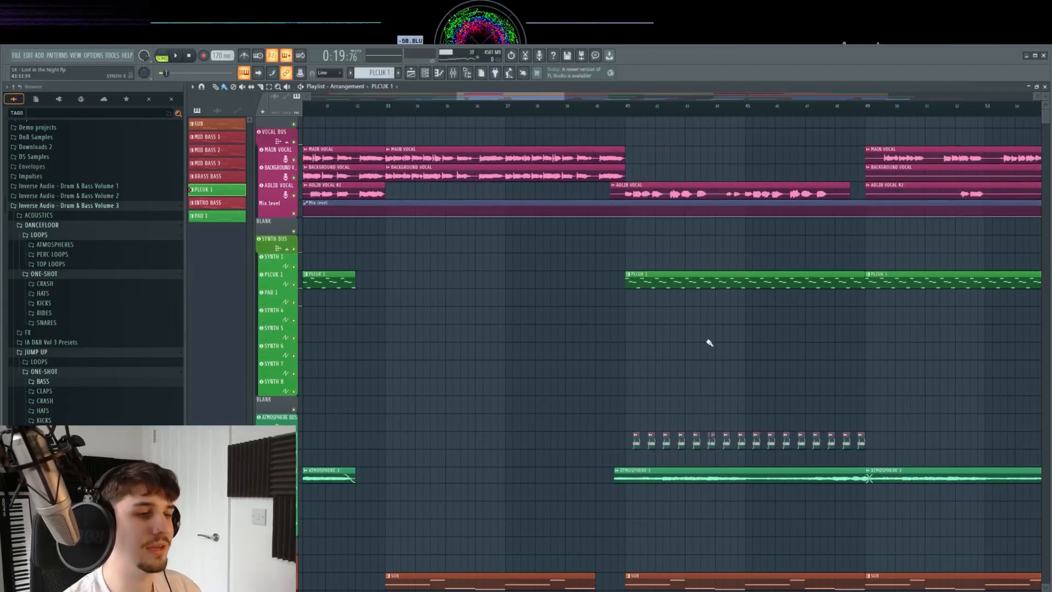
drag(670, 357, 615, 309)
scroll(485, 442, up, 4)
drag(485, 442, 376, 406)
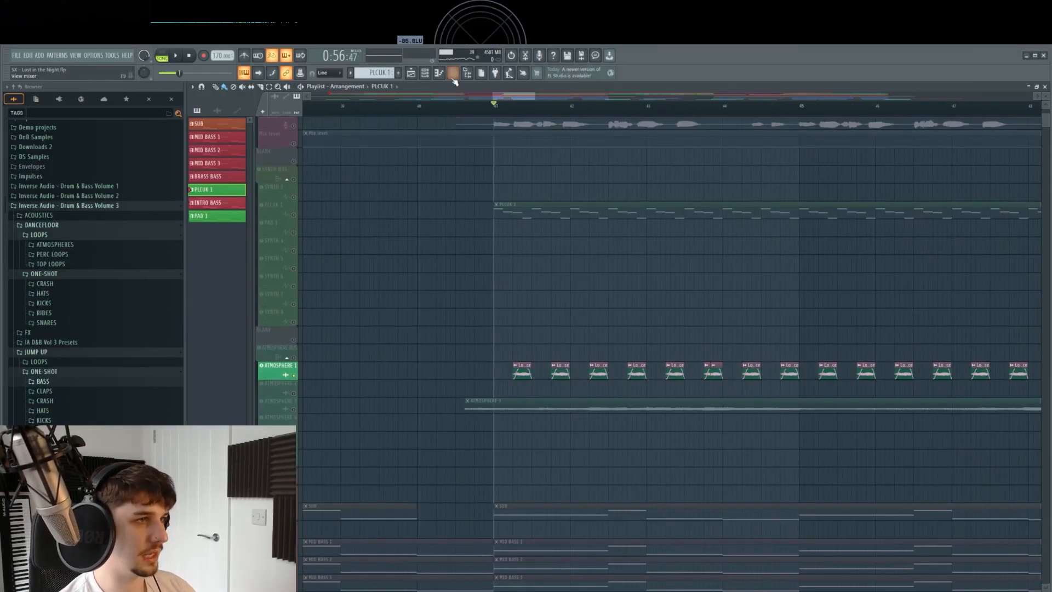
Play the soloed ATMOSPHERE 1 chops, open ValhallaVintageVerb on their mixer track to examine its settings, and stop playback
click(453, 73)
scroll(491, 253, up, 8)
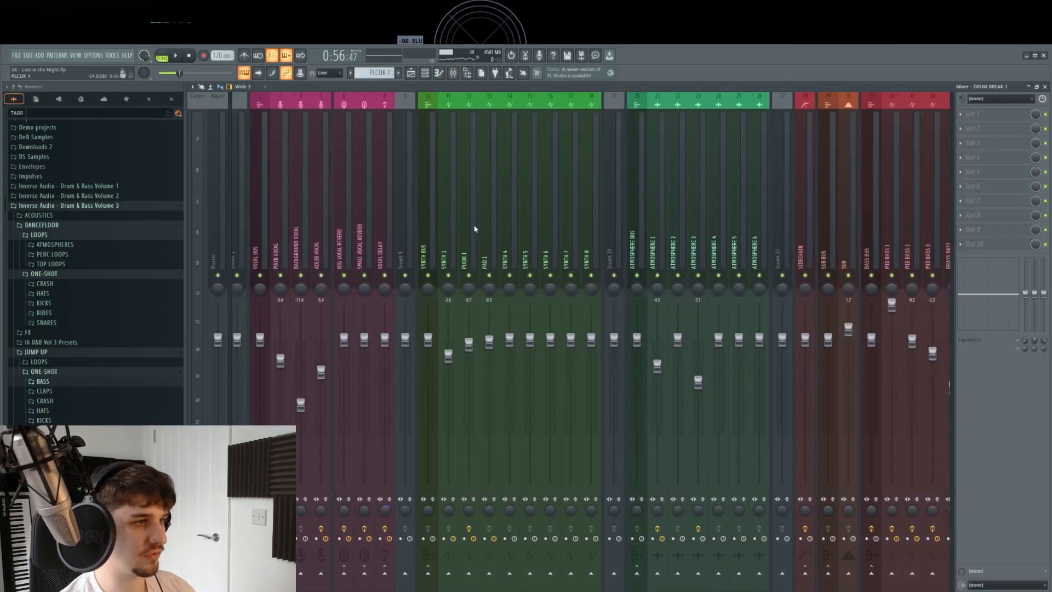
click(494, 246)
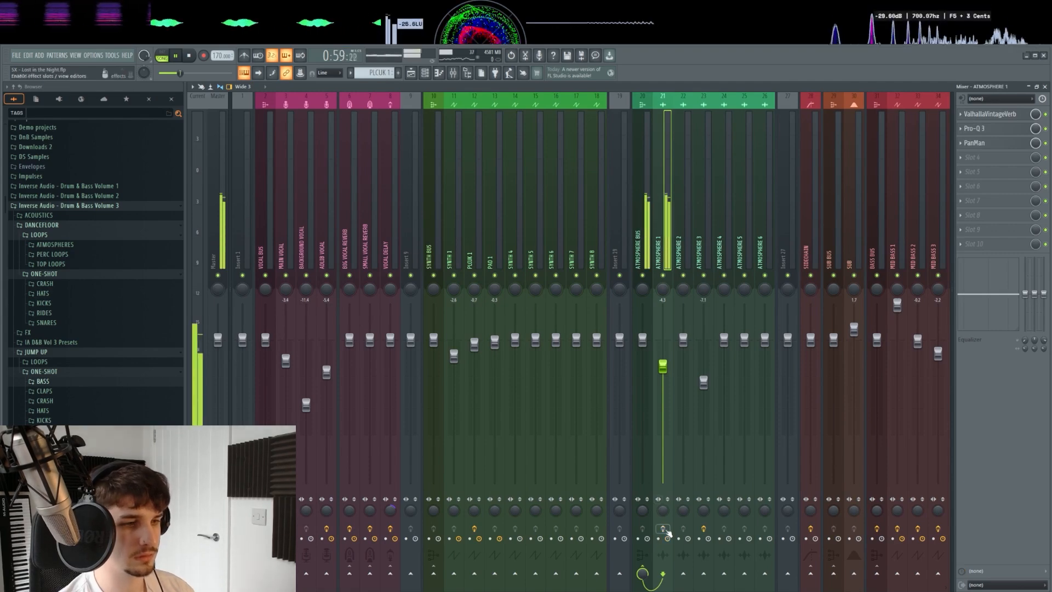
click(980, 116)
drag(424, 174, 701, 167)
key(space)
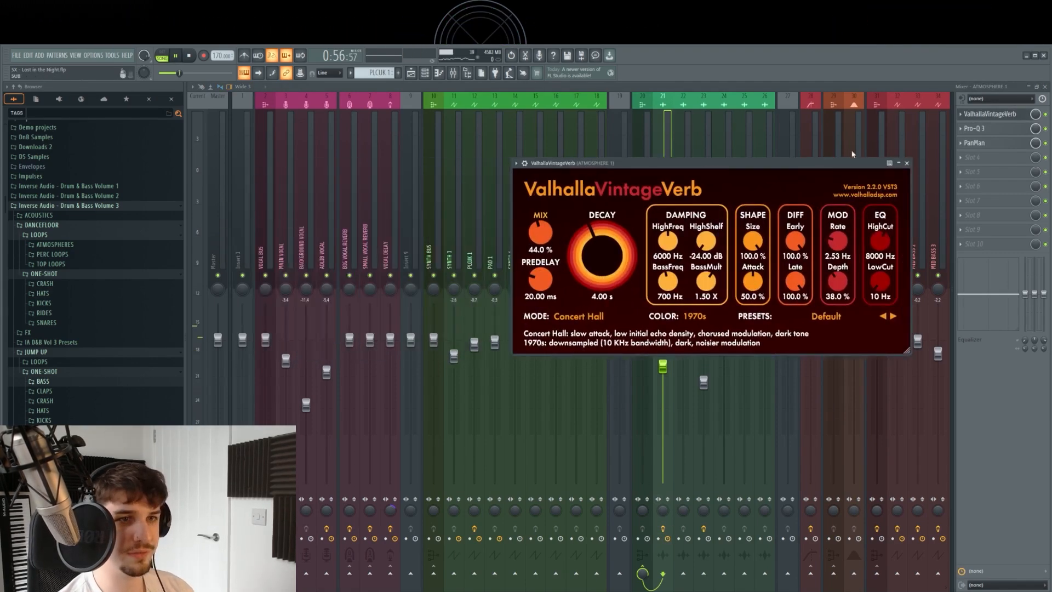
Open Pro-Q 3 and PanMan on the ATMOSPHERE 1 mixer track to examine them, and unmute the PLCUK 1 playlist track beside it
click(977, 129)
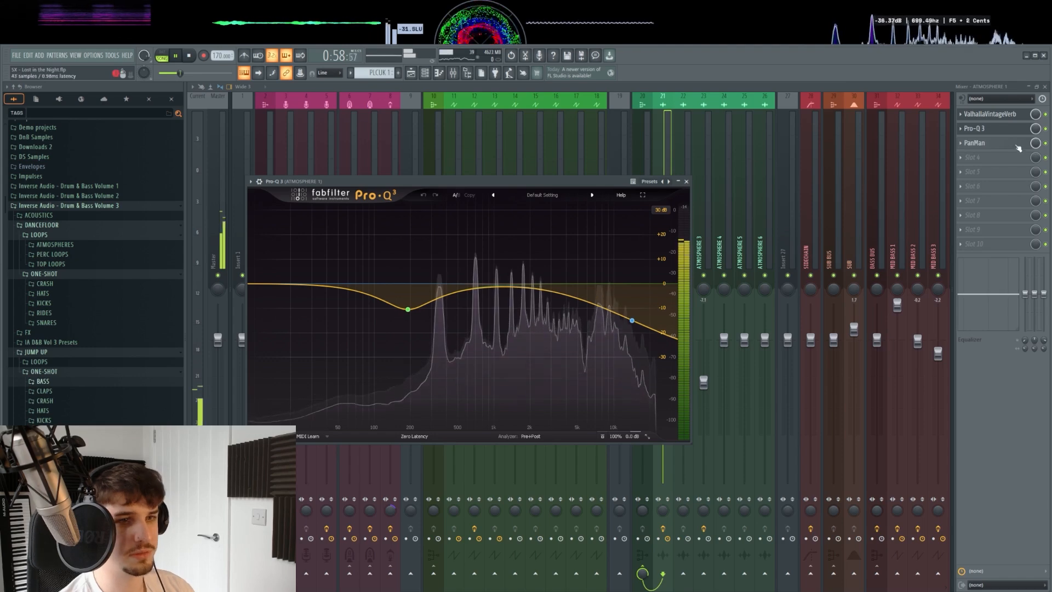
click(983, 143)
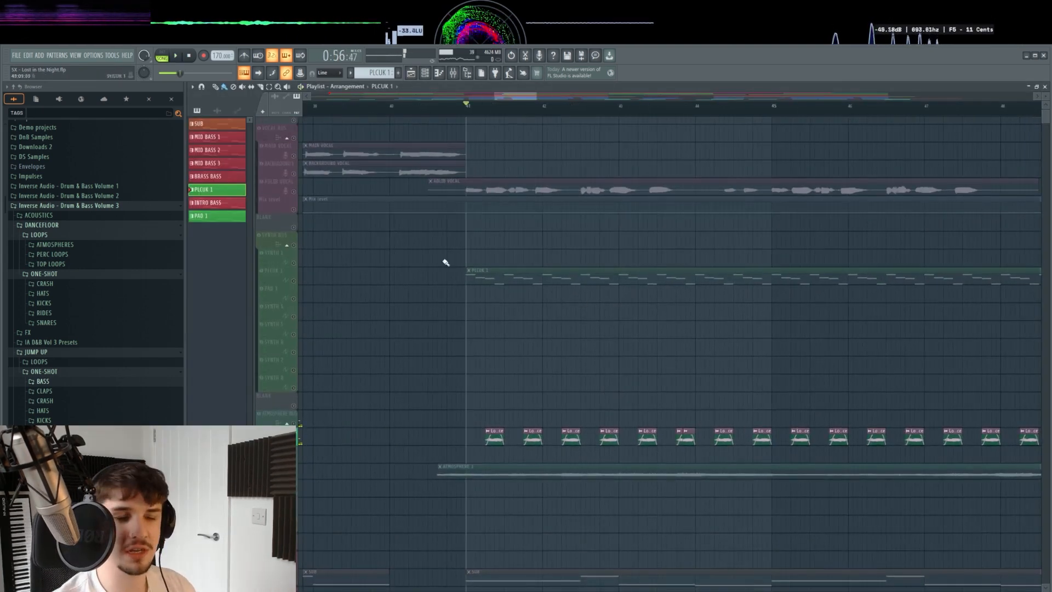
click(290, 282)
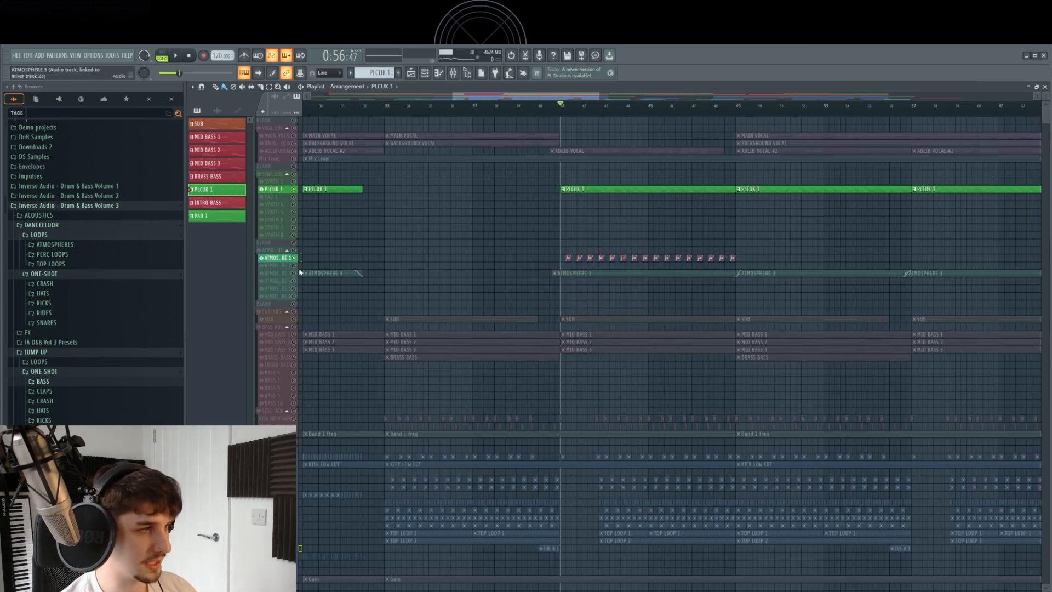
Make every track audible, play the section from bar 41 while reviewing its vocal, synth, atmosphere and bass layers, stop, and inspect the drum layers
right_click(294, 128)
scroll(598, 207, up, 3)
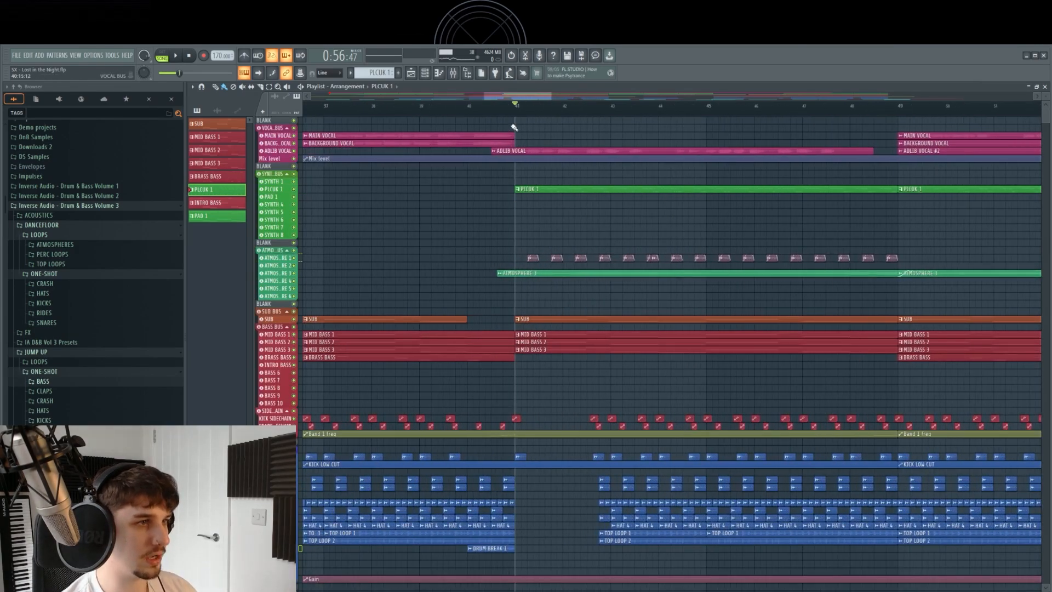
key(space)
drag(641, 378, 615, 369)
scroll(633, 372, down, 2)
scroll(615, 370, up, 3)
scroll(623, 378, up, 7)
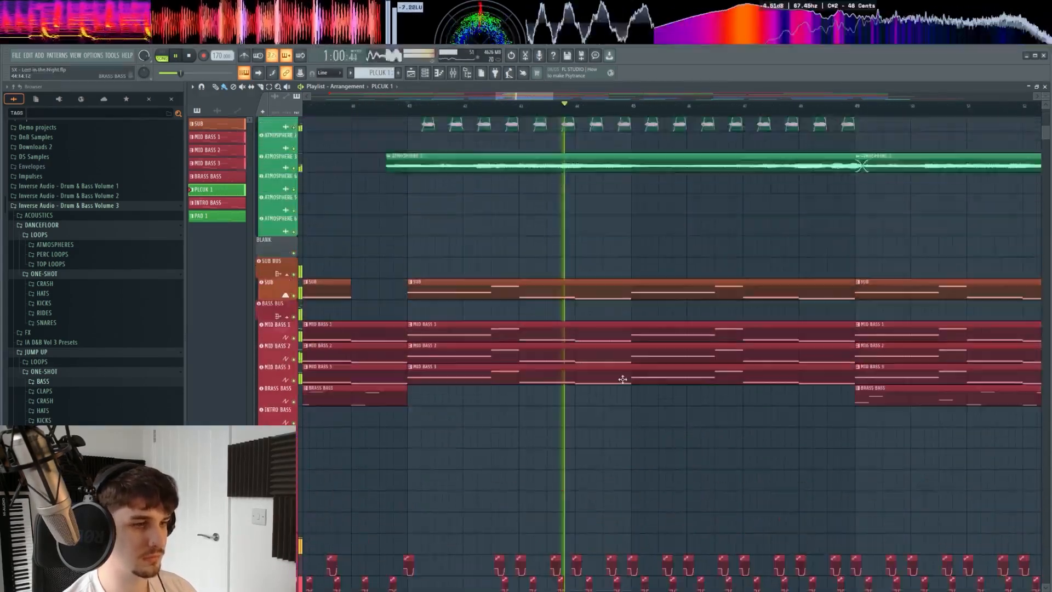
scroll(707, 399, up, 4)
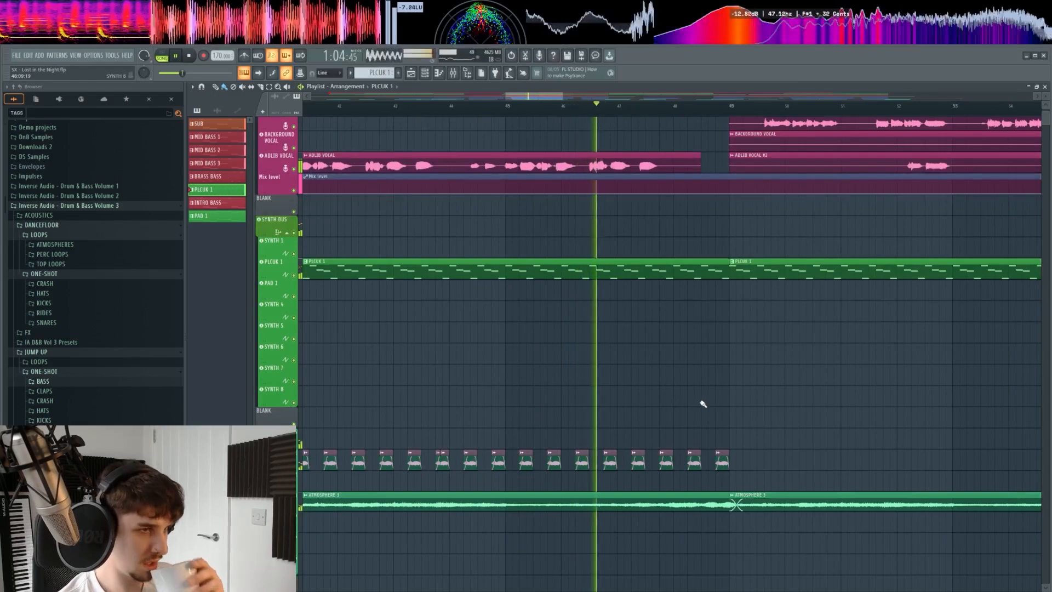
scroll(703, 404, down, 6)
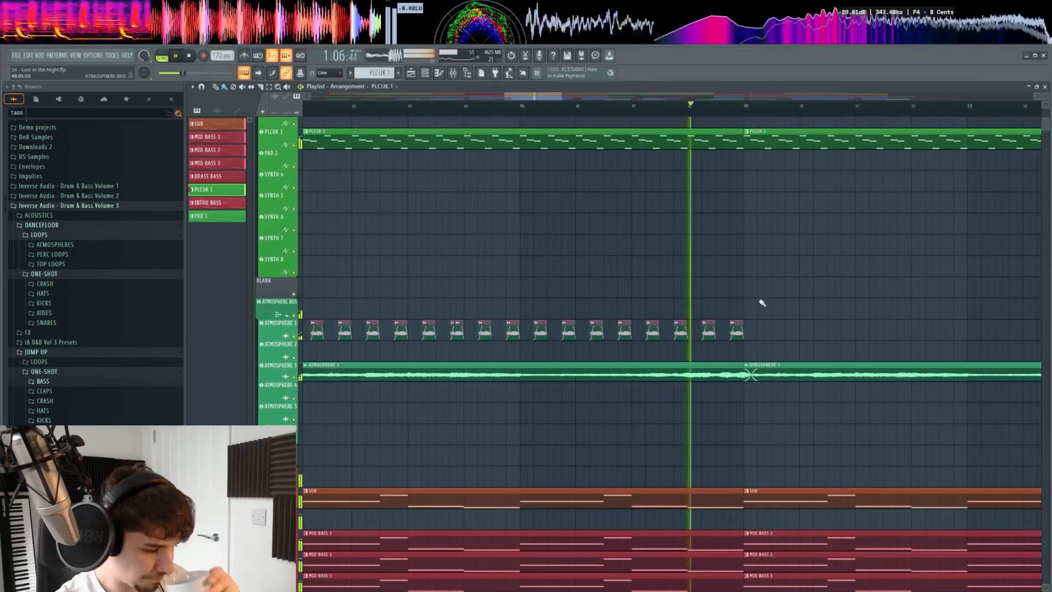
scroll(793, 312, down, 8)
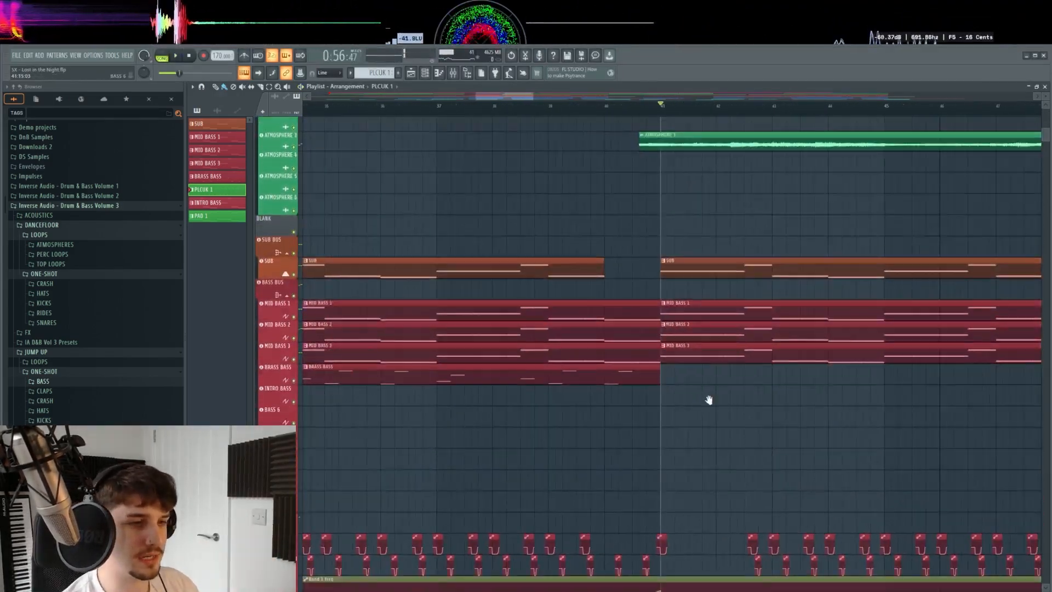
scroll(657, 356, down, 2)
scroll(618, 412, down, 4)
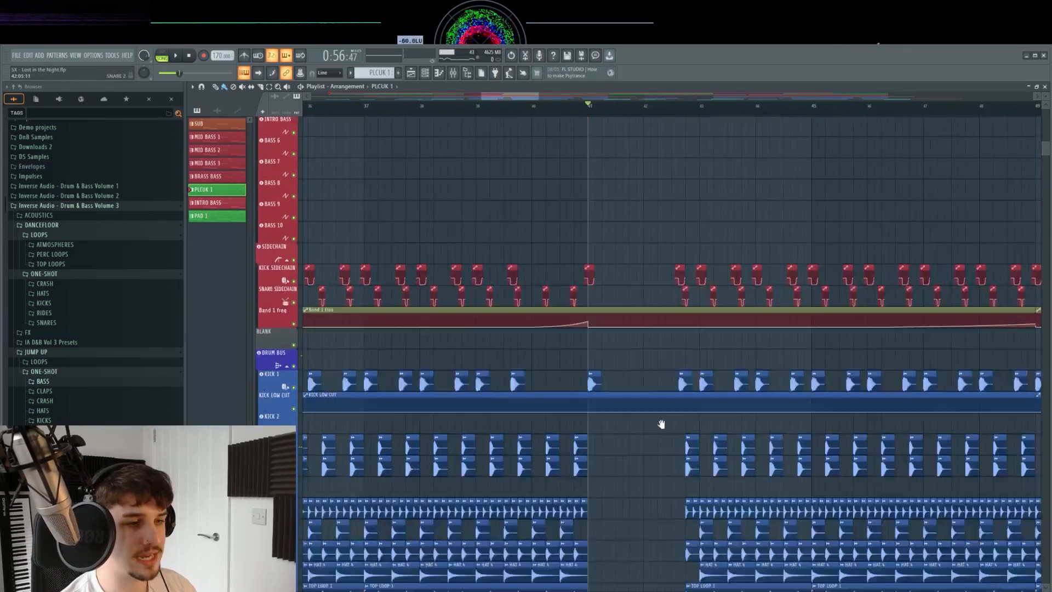
scroll(660, 372, down, 3)
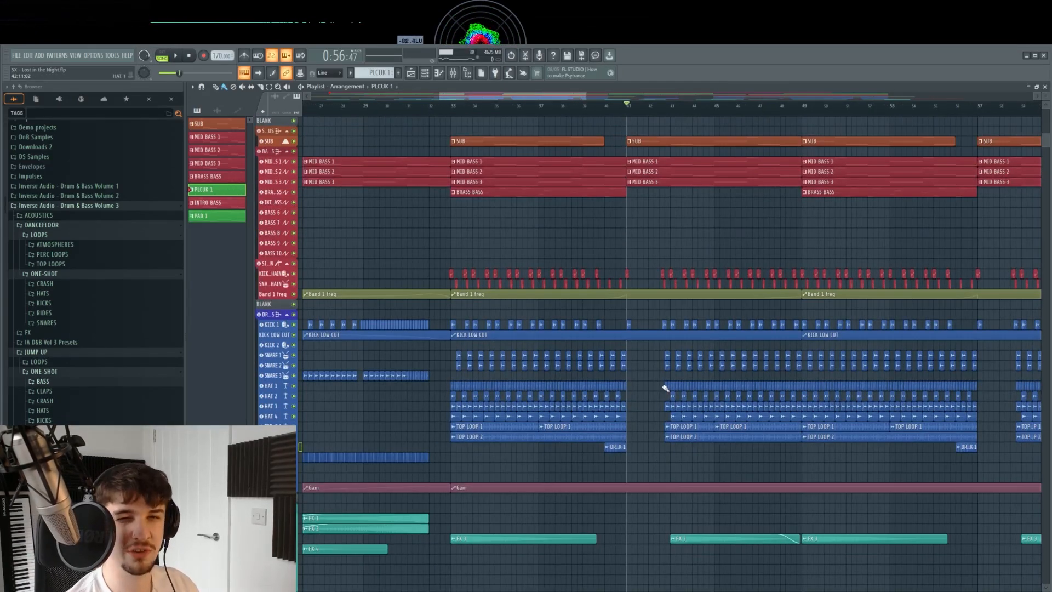
scroll(614, 427, down, 2)
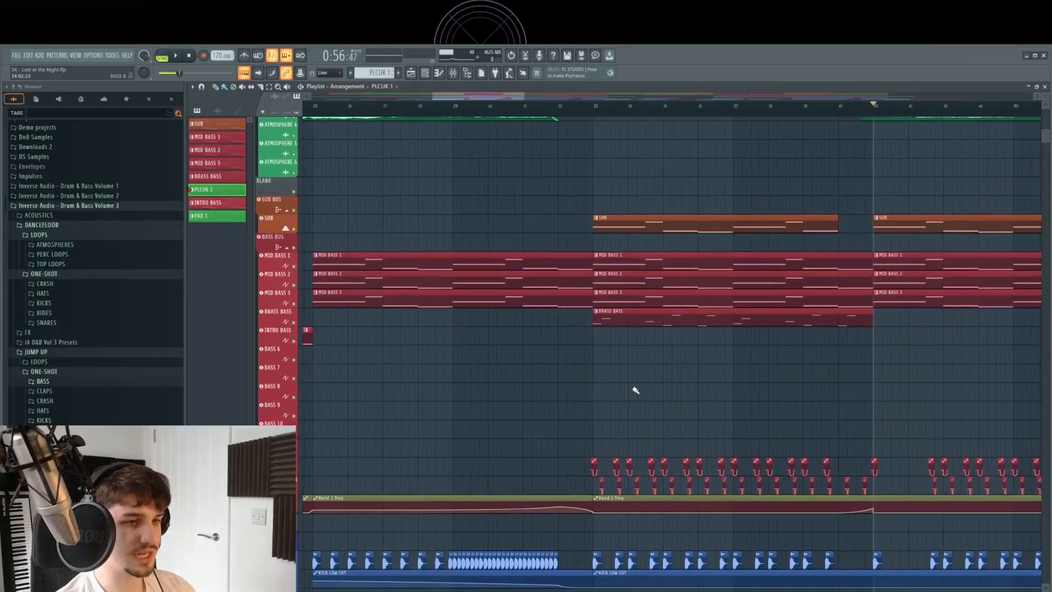
Set the playhead to bar 25, solo the PLCUK 1 track and play it
scroll(634, 393, up, 10)
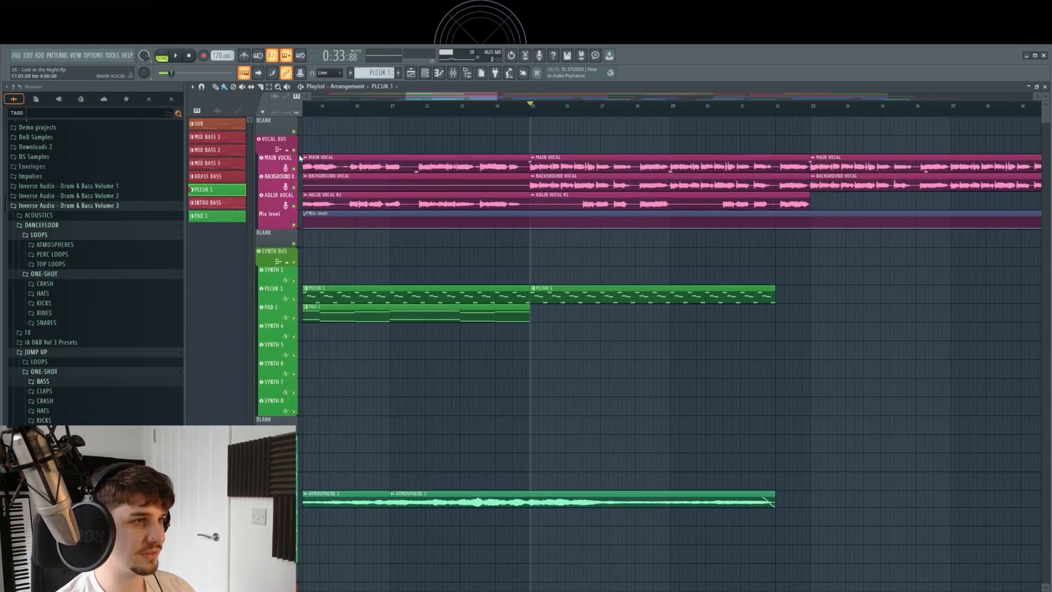
right_click(295, 206)
drag(530, 300, 414, 331)
key(space)
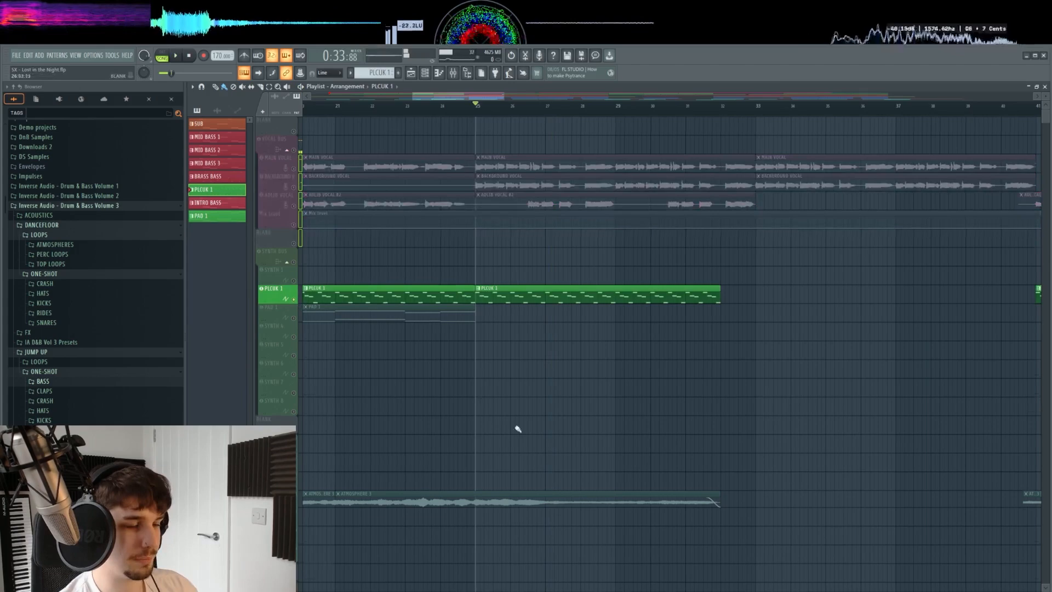
Unmute the ATMOSPHERE 3 track alongside the soloed PLCUK 1, play both from bar 25 and stop playback
drag(520, 514, 511, 445)
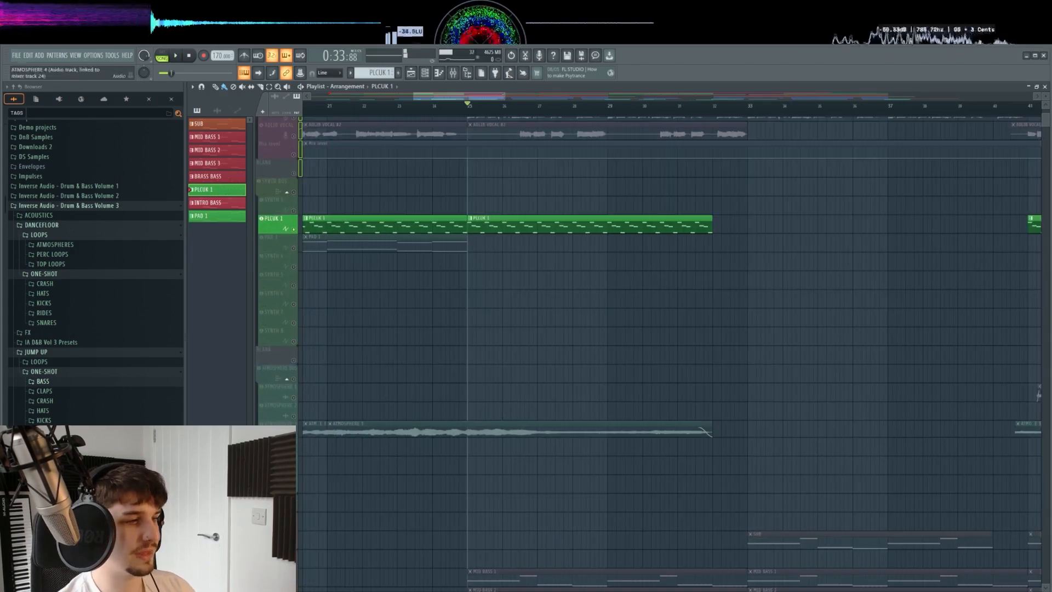
drag(460, 495, 509, 449)
key(space)
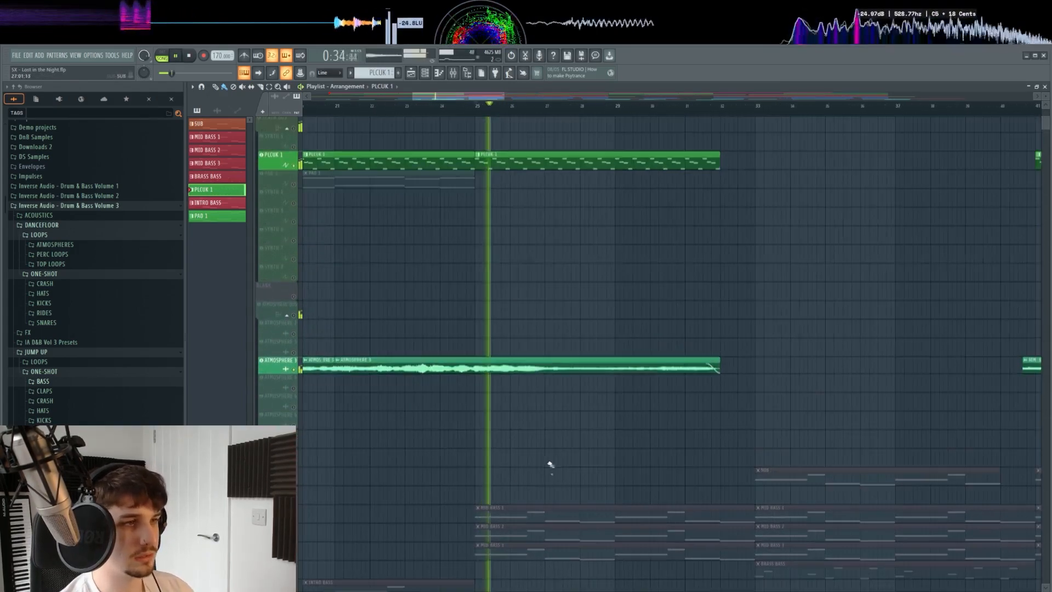
scroll(558, 442, down, 10)
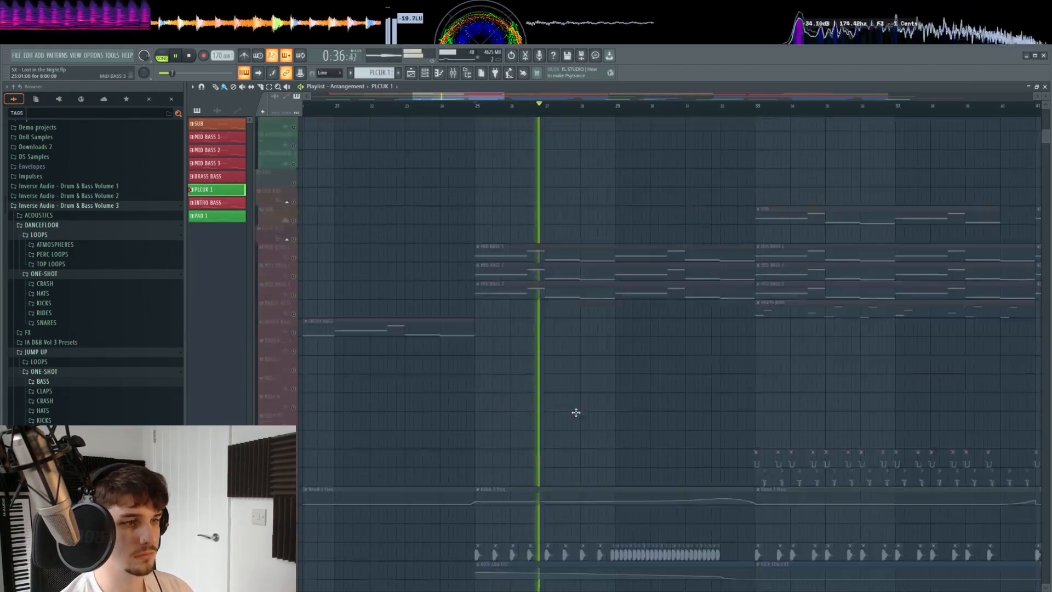
key(space)
Solo the MID BASS 1 to 3 and BRASS BASS tracks together with the Band 1 freq automation
scroll(324, 281, up, 3)
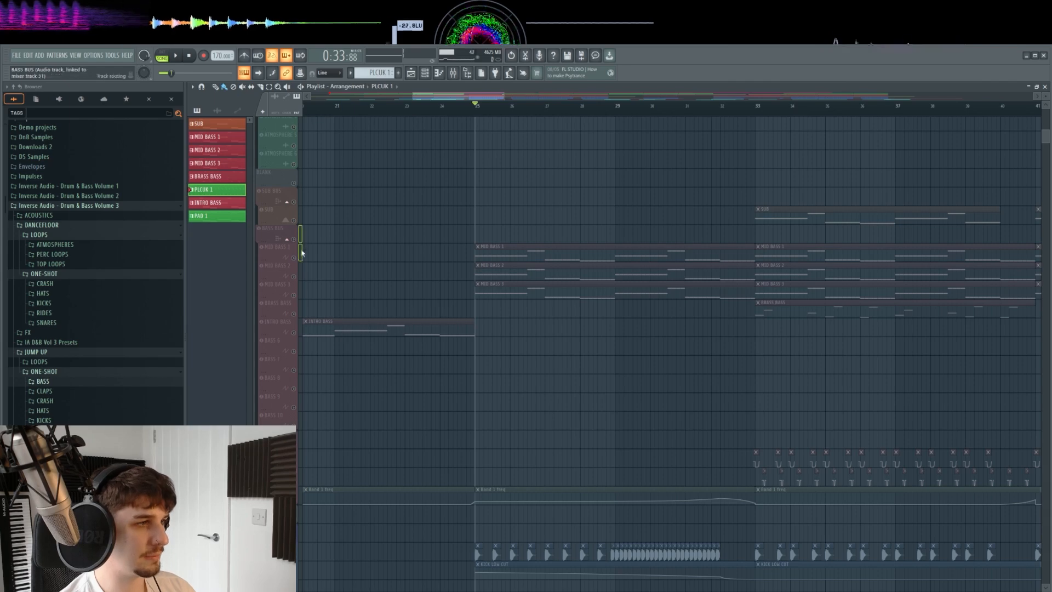
drag(301, 252, 300, 310)
click(294, 313)
click(295, 501)
scroll(535, 486, up, 2)
Examine the Band 1 freq automation curve and its Fruity parametric EQ 2 on the SIDECHAIN mixer track, and return to the playlist
drag(544, 474, 557, 369)
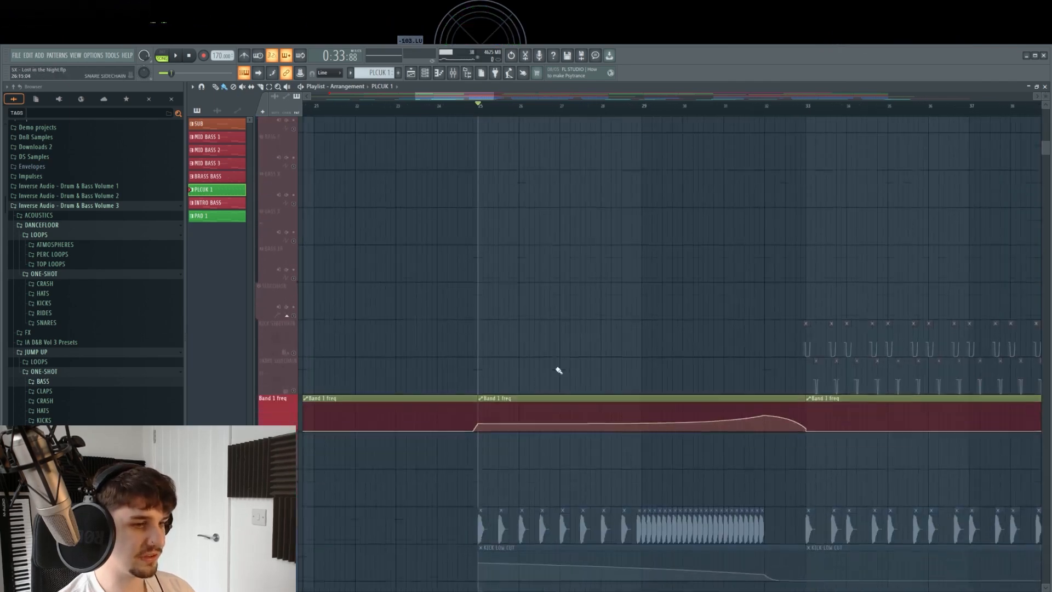
scroll(564, 370, up, 2)
drag(833, 359, 721, 418)
scroll(561, 305, down, 2)
ctrl+click(560, 306)
drag(561, 305, 522, 346)
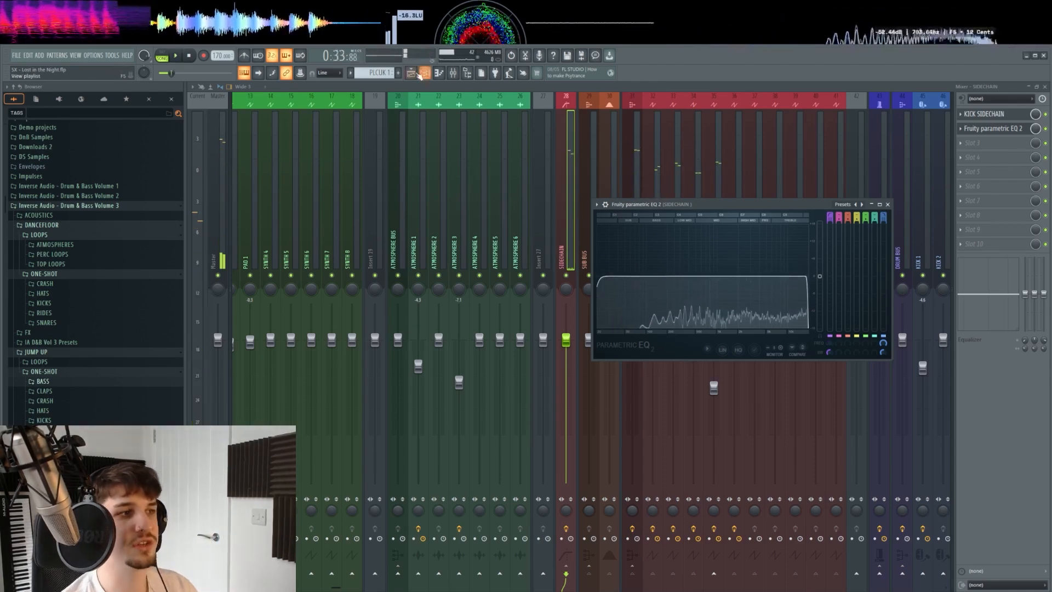
click(420, 74)
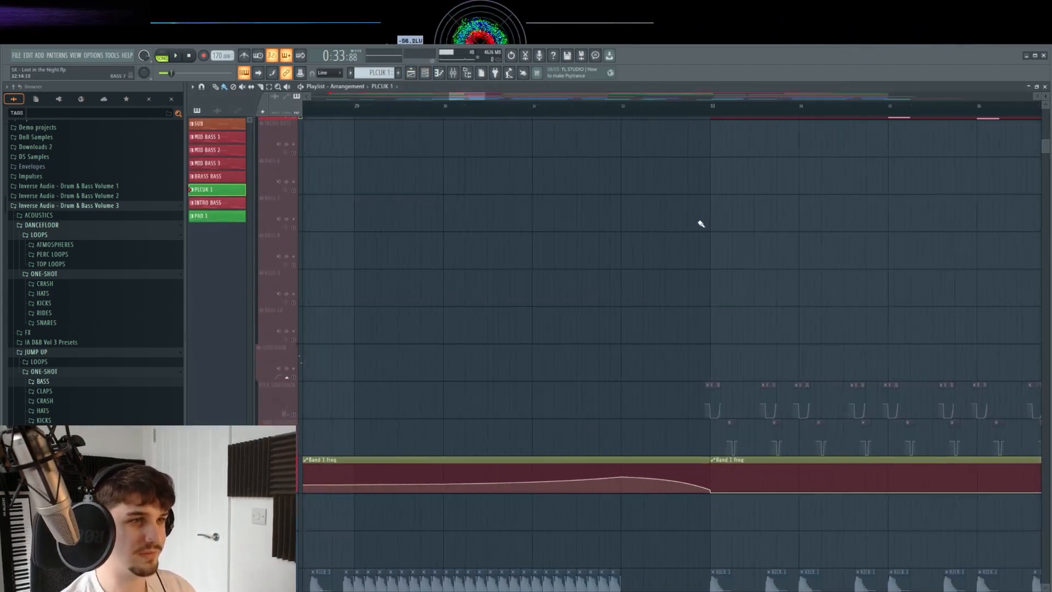
Make every track audible again, play the end of the build-up into the gap before bar 33 and stop playback
scroll(701, 224, up, 6)
scroll(623, 301, down, 3)
scroll(622, 300, down, 6)
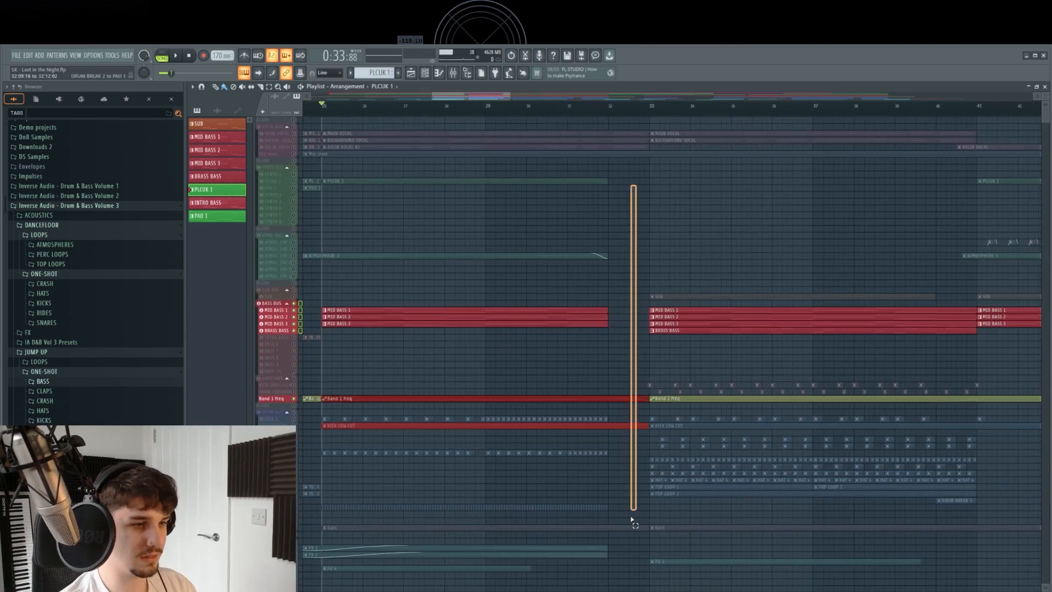
right_click(299, 310)
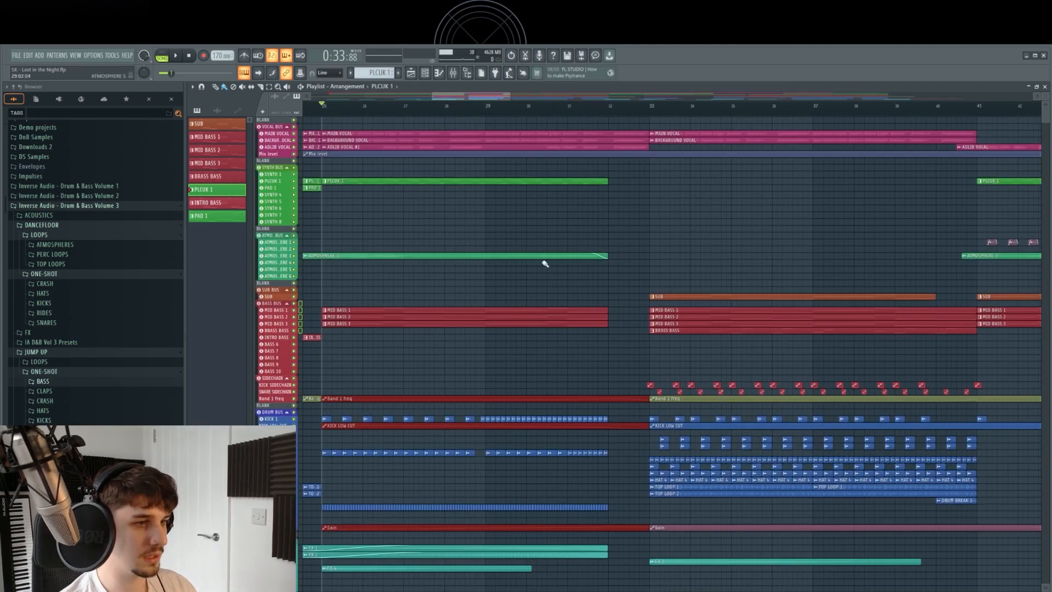
key(space)
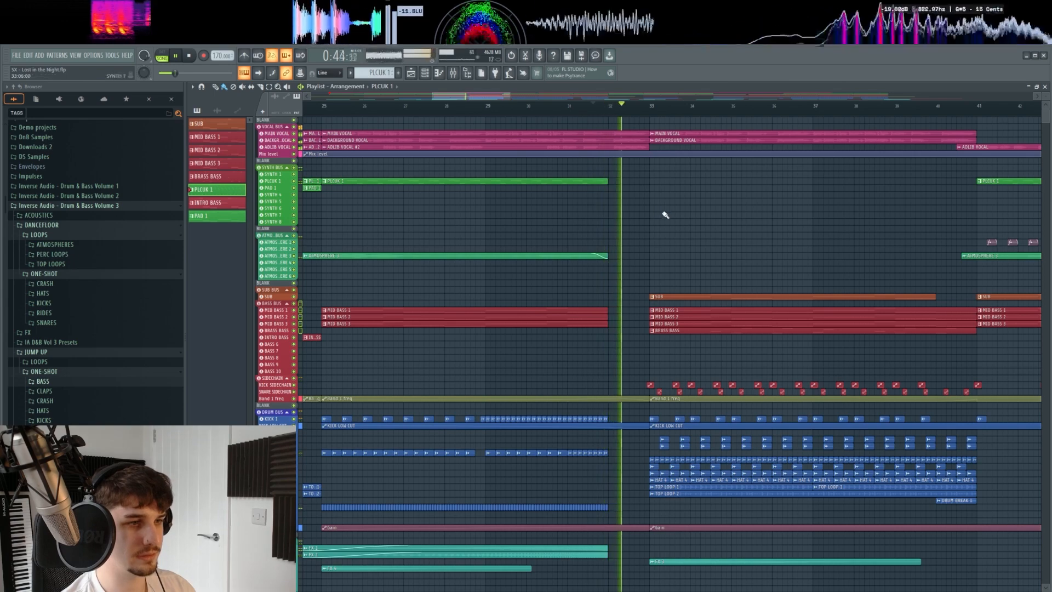
key(space)
Extend the MID BASS 1, 2 and 3 clips through the gap to bar 33 and play the transition
drag(624, 294, 582, 355)
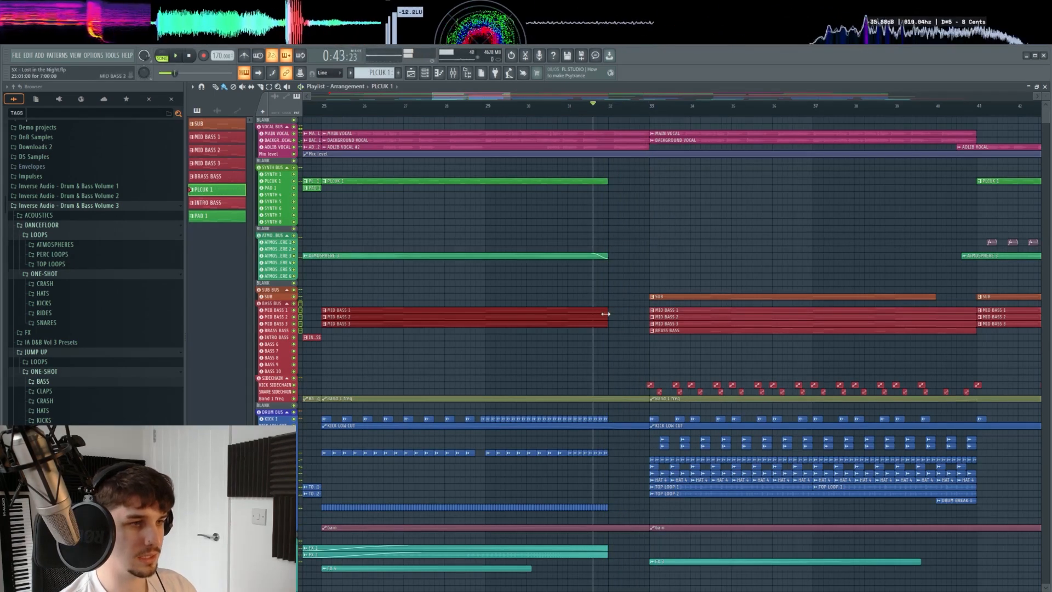
drag(606, 312, 641, 311)
scroll(631, 284, up, 3)
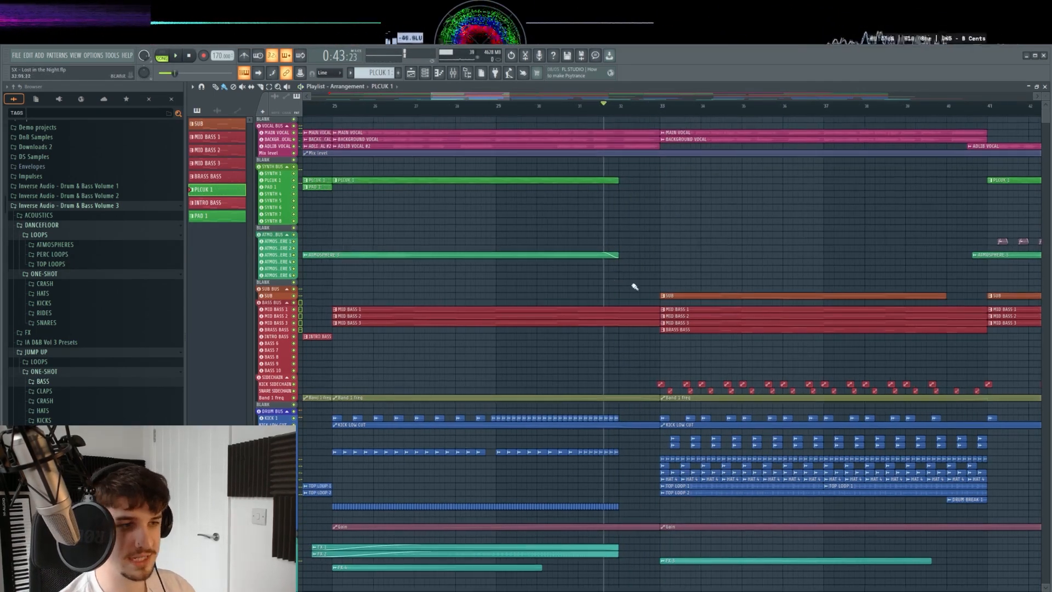
scroll(631, 391, up, 3)
drag(657, 239, 650, 371)
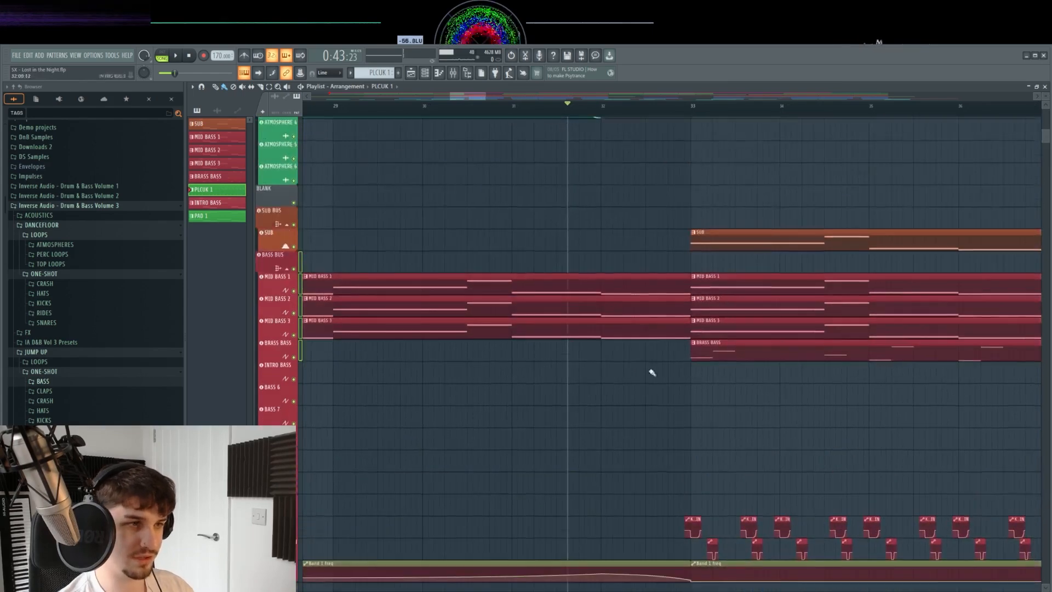
scroll(619, 280, down, 2)
drag(640, 221, 724, 324)
key(space)
key(space)
Solo the KICK 1 track with its KICK LOW CUT automation in the build-up and open the equalizer in the mixer to examine it
scroll(725, 338, down, 3)
drag(547, 576, 518, 236)
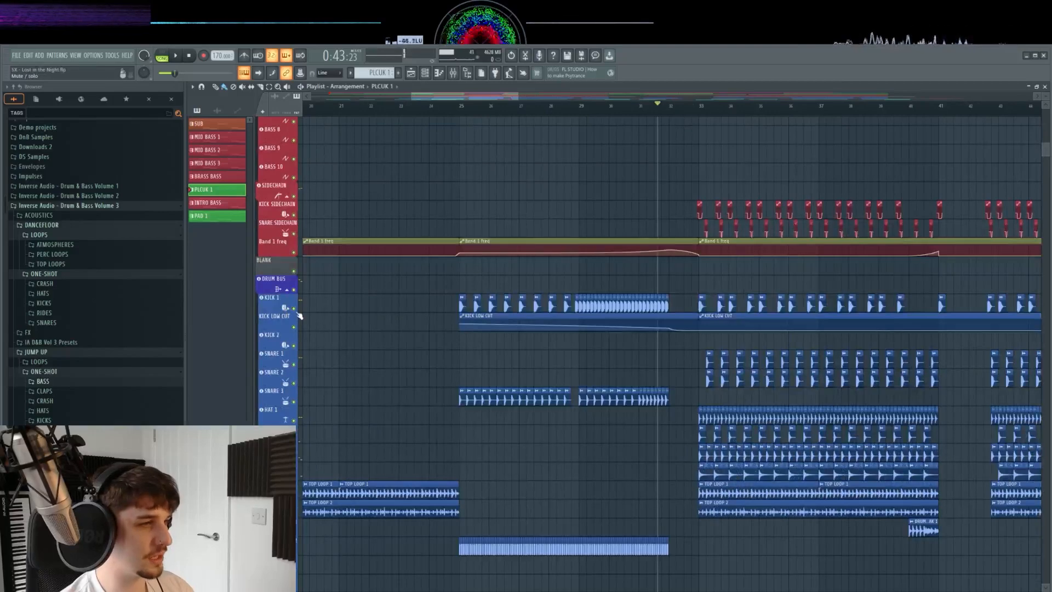
right_click(294, 308)
click(294, 327)
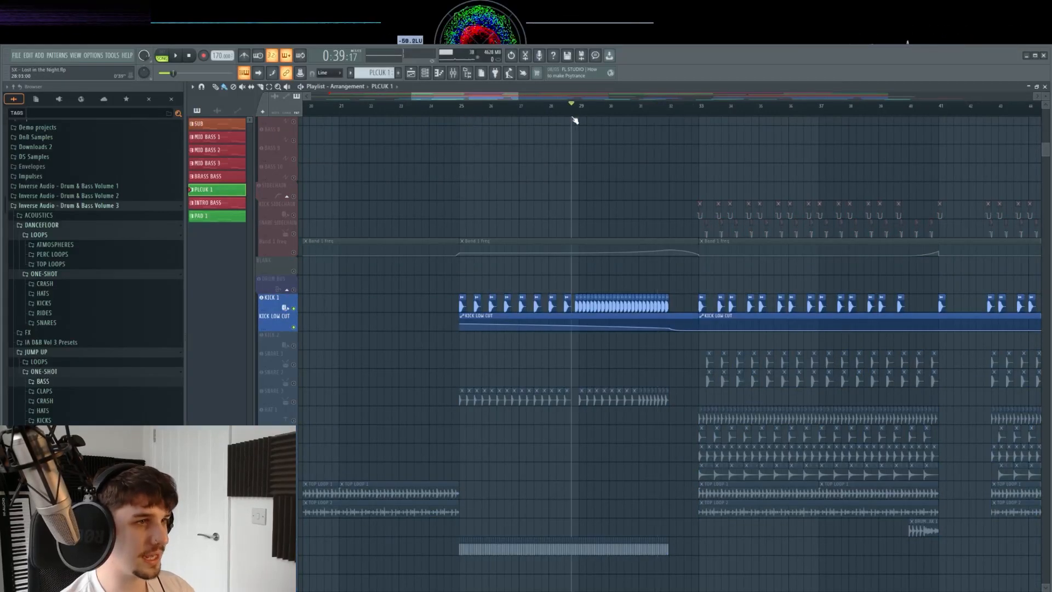
click(454, 74)
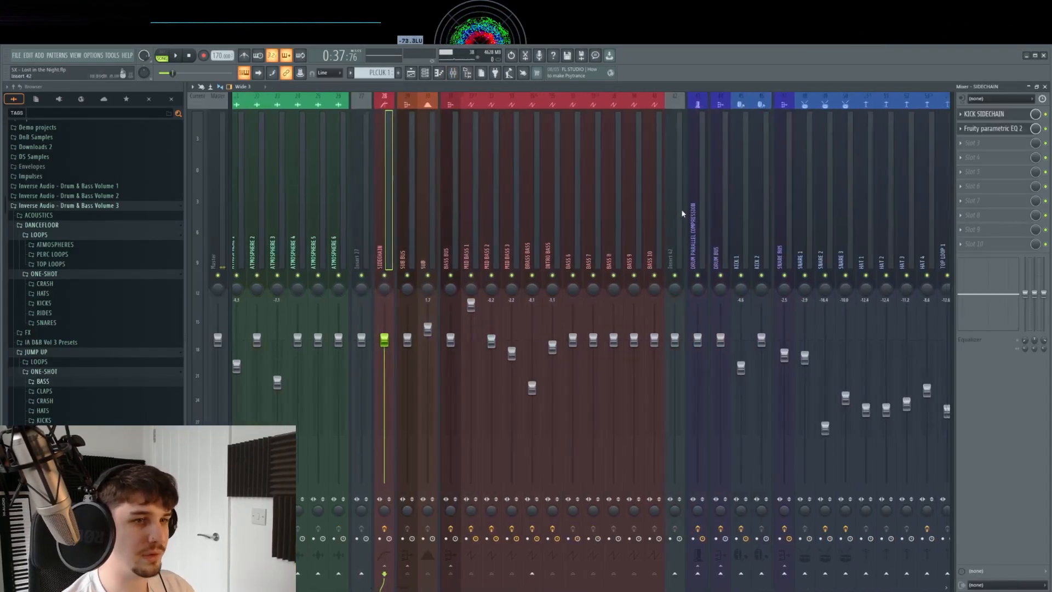
click(986, 129)
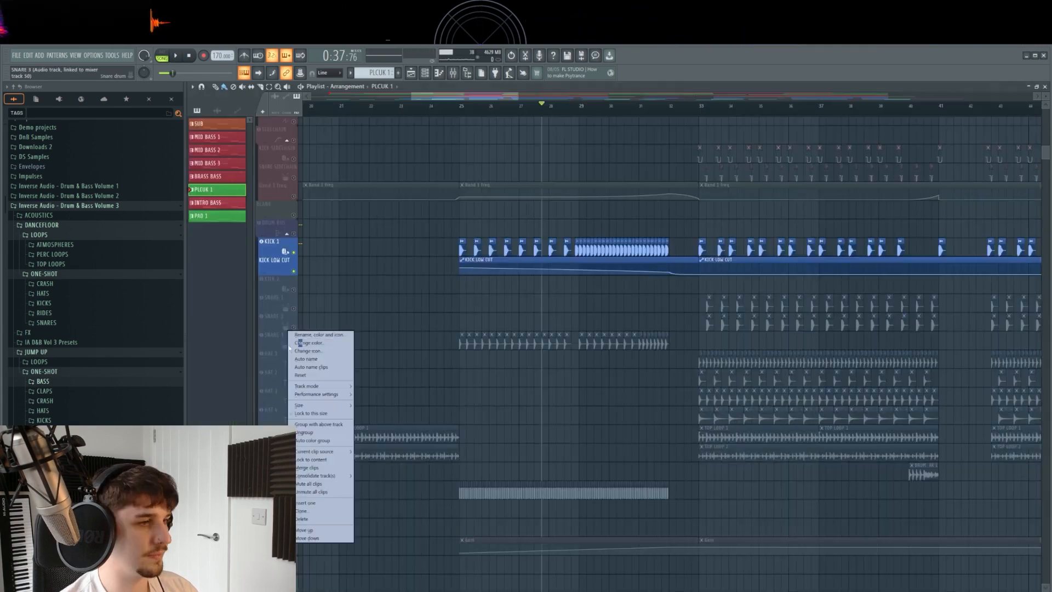
Solo the SNARE 3 track, play its build-up pattern from bar 25 and stop playback
click(315, 328)
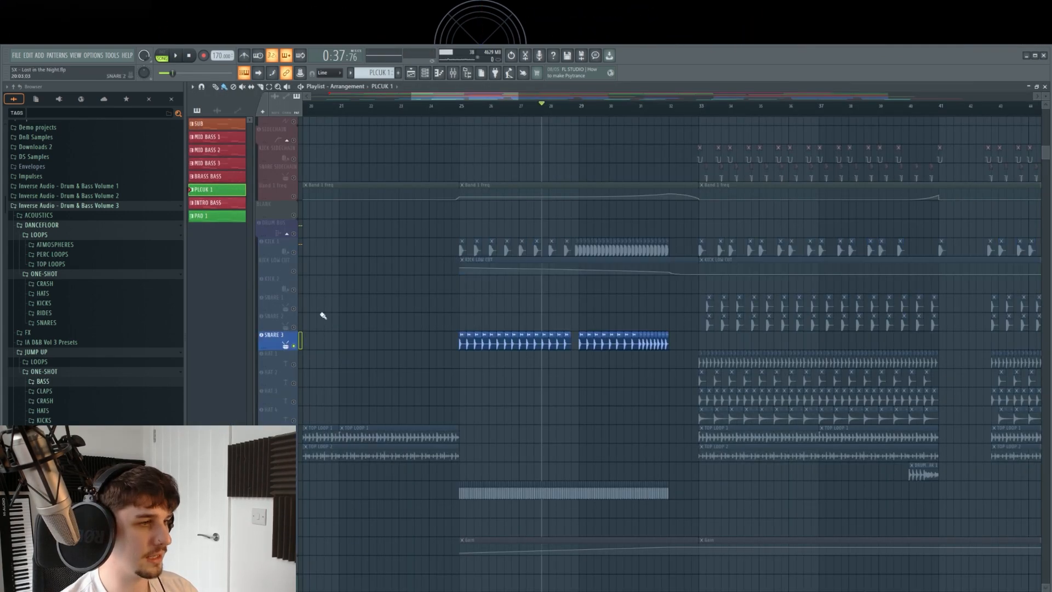
click(460, 109)
key(space)
drag(597, 202, 550, 268)
key(space)
Solo the DRUM BREAK 2 track with its Gain automation, play it from bar 25 and examine the repeated short clips
right_click(300, 403)
click(363, 389)
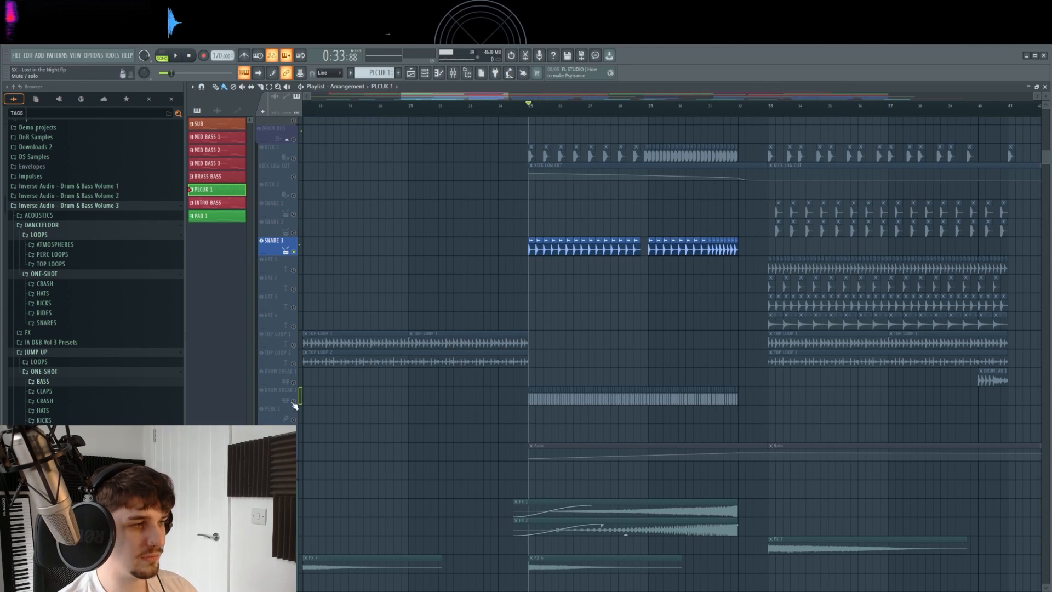
right_click(294, 403)
click(310, 399)
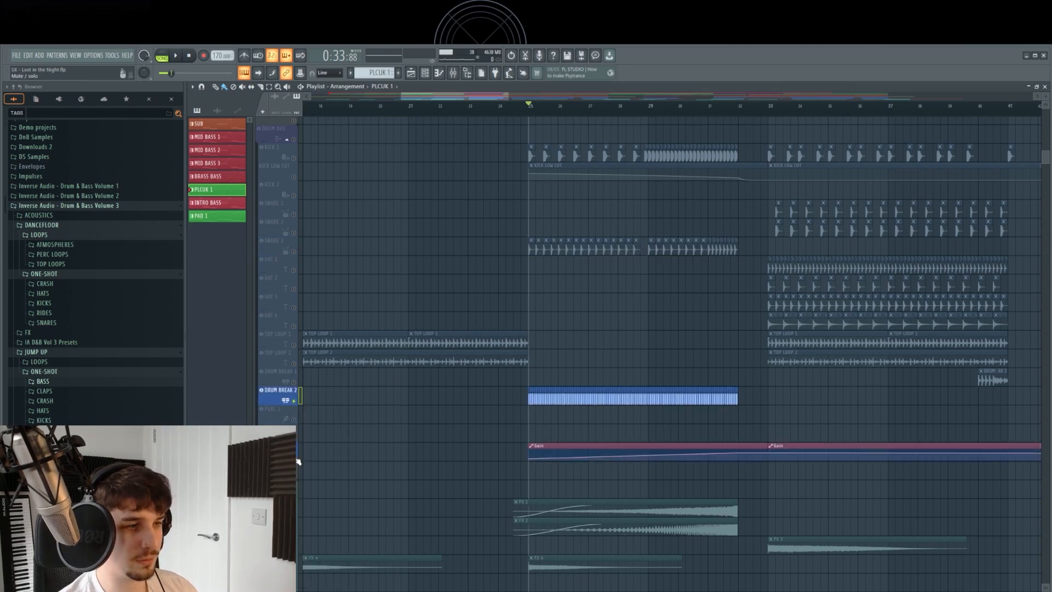
scroll(557, 442, up, 5)
key(space)
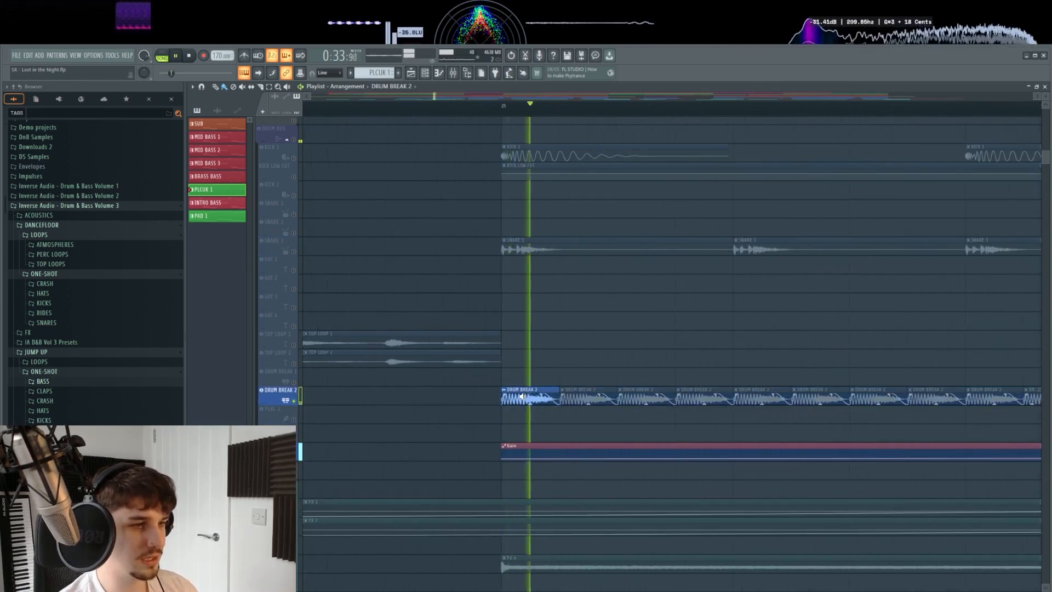
key(space)
scroll(585, 395, down, 2)
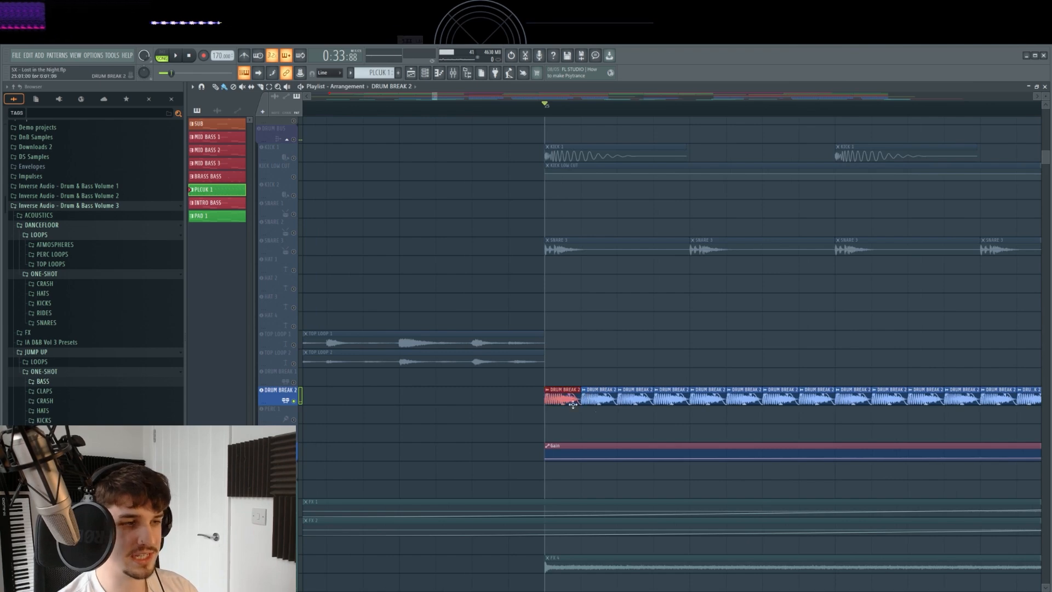
Play the soloed DRUM BREAK 2 clips and their Gain automation through the build-up from bar 25 and stop playback
scroll(573, 404, down, 4)
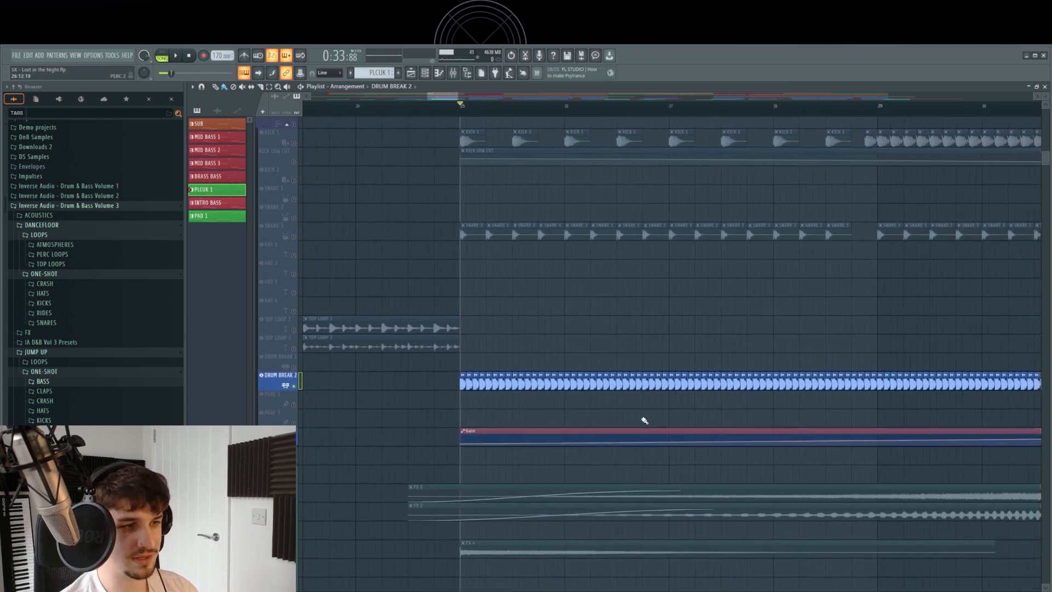
key(space)
scroll(582, 404, down, 4)
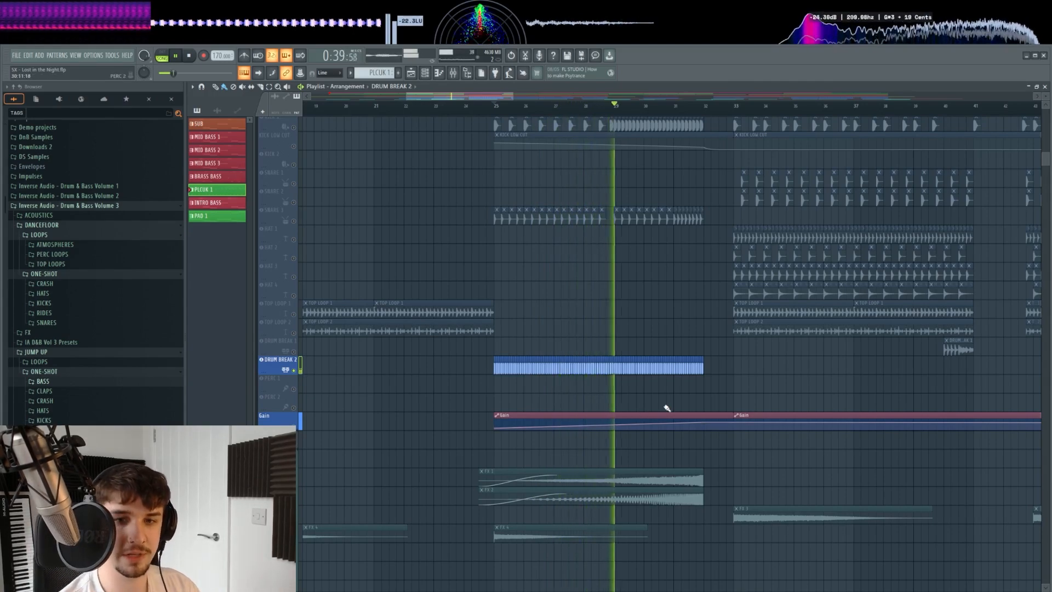
scroll(671, 412, down, 4)
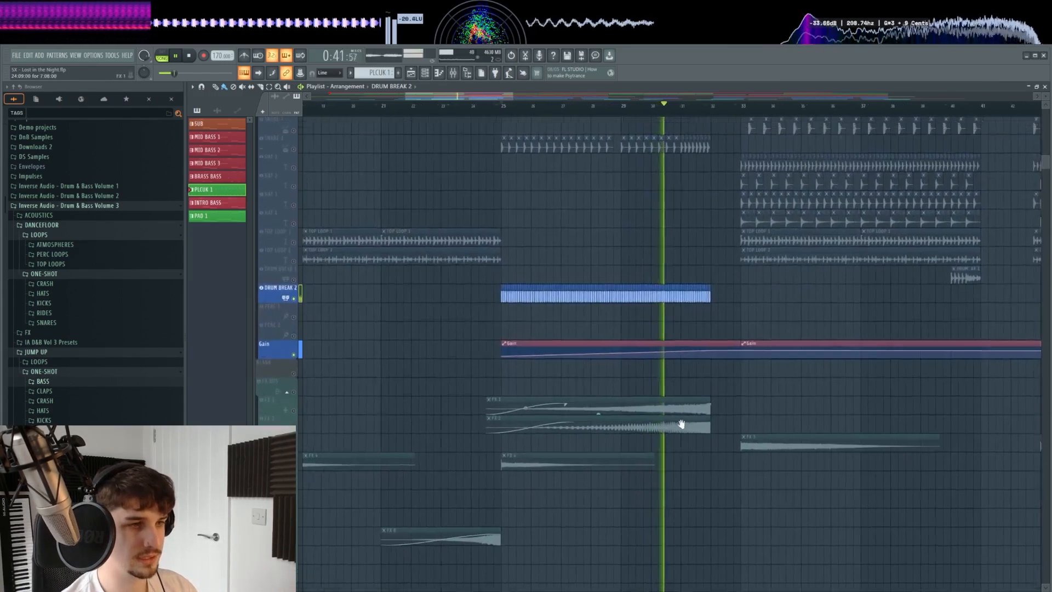
key(space)
Solo the group of FX tracks containing the FX 1 and FX 2 build-up clips
scroll(682, 372, down, 4)
drag(683, 372, 652, 380)
scroll(658, 384, up, 2)
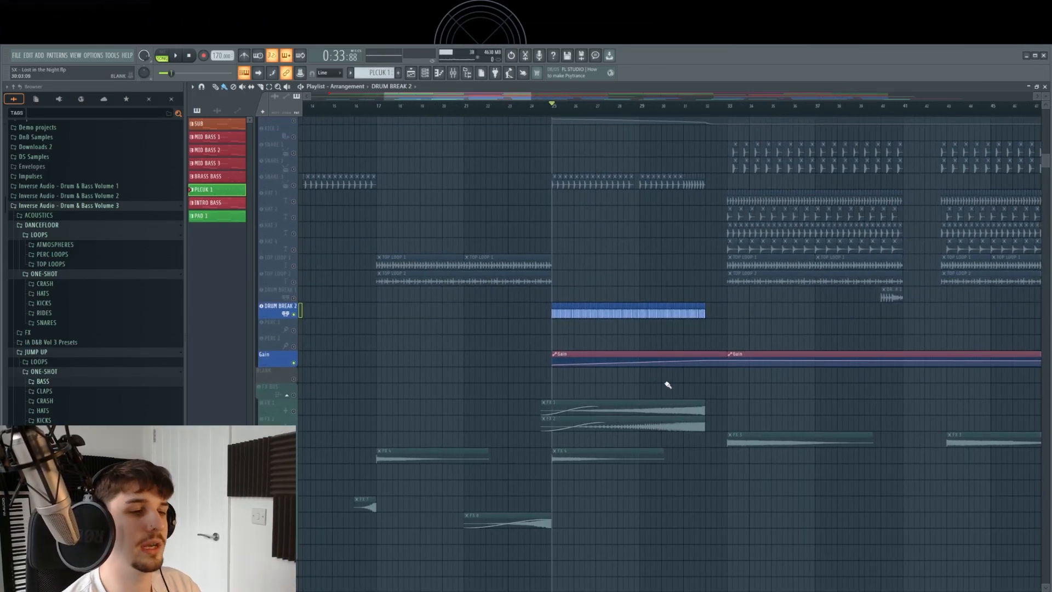
scroll(463, 433, down, 3)
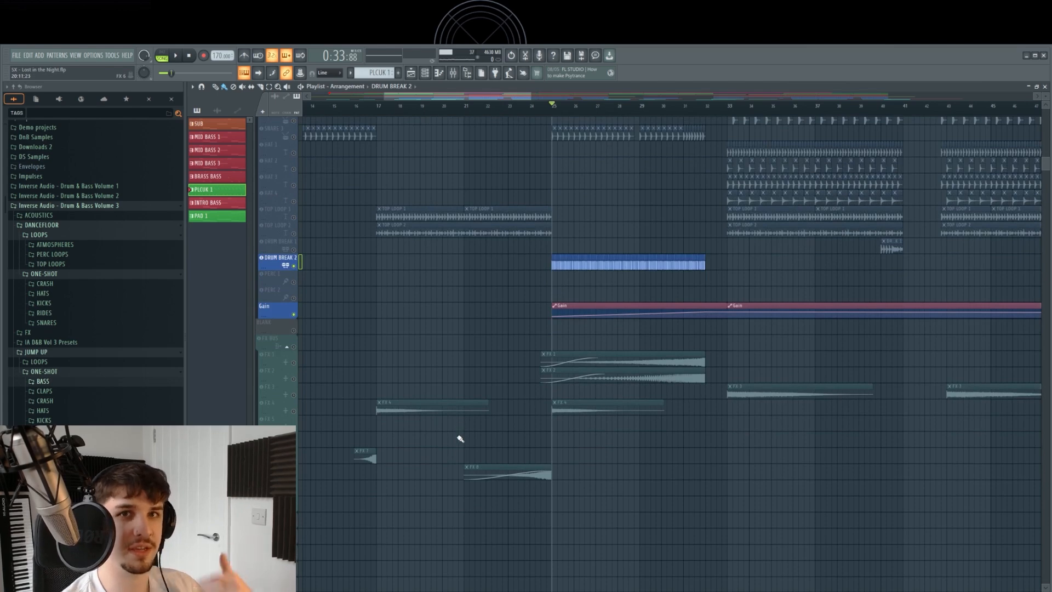
scroll(454, 397, down, 1)
scroll(405, 383, up, 2)
drag(299, 379, 303, 411)
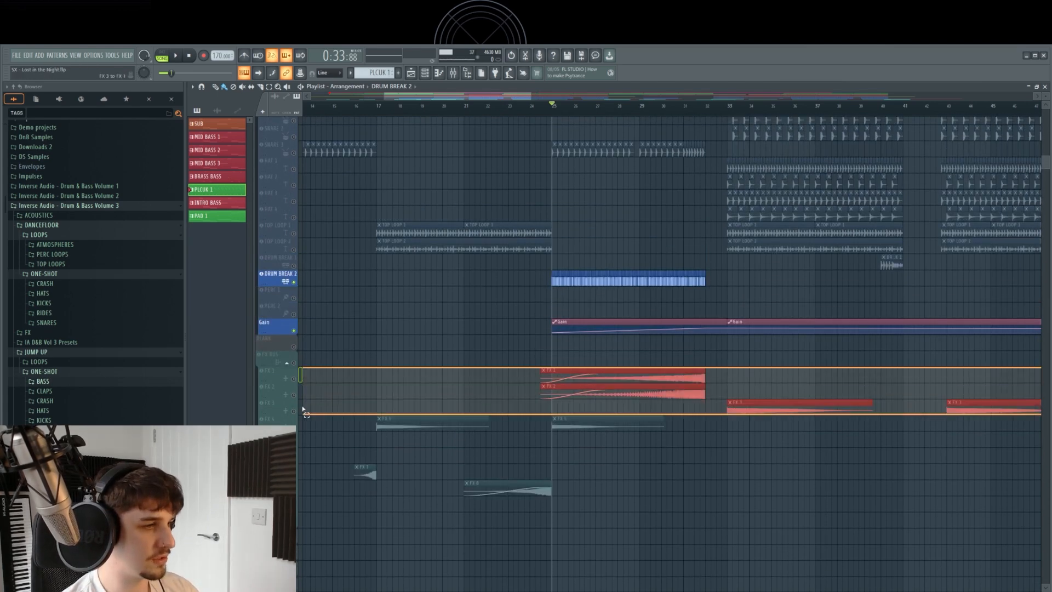
right_click(295, 412)
Play the FX layers from just before bar 25, skip to just before bar 32 and stop playback
click(521, 105)
key(space)
drag(627, 482, 557, 487)
scroll(546, 488, up, 2)
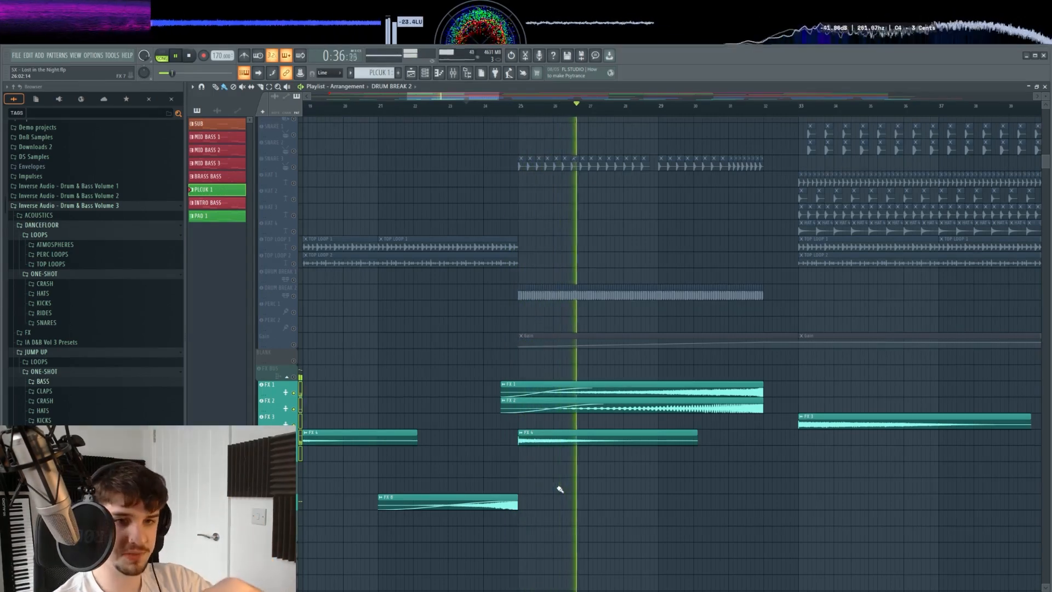
drag(697, 465, 640, 492)
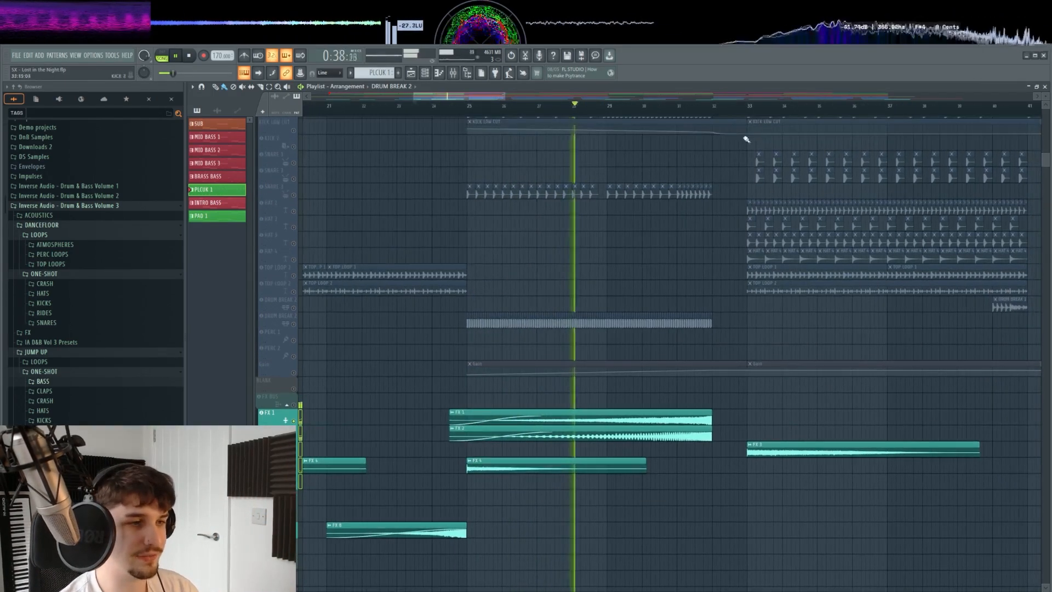
click(701, 106)
drag(756, 440, 687, 435)
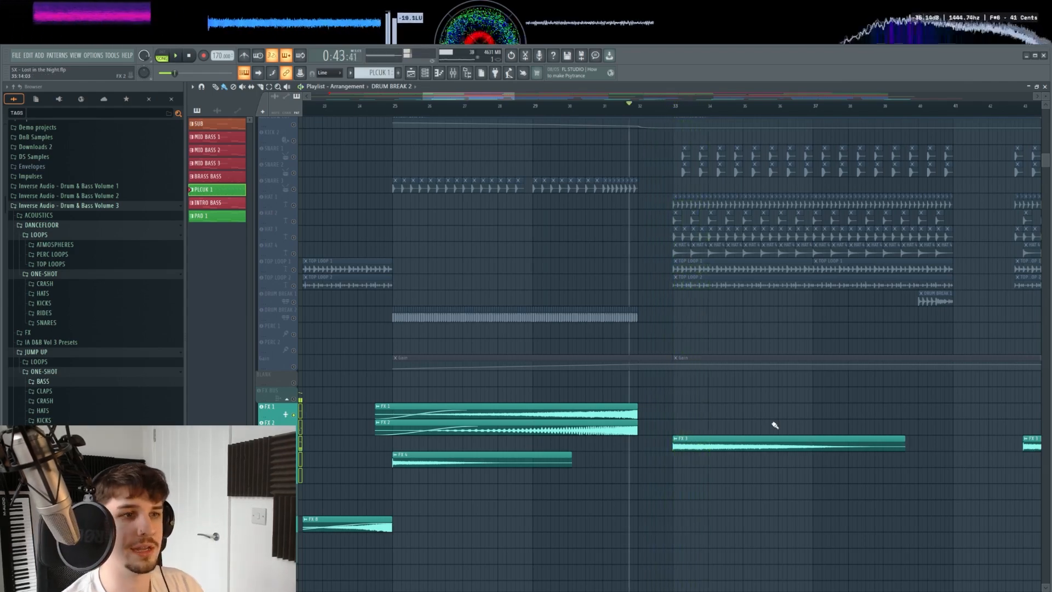
End the FX solo so all tracks are active and start playback shortly before the build-up at bar 25
scroll(730, 409, down, 4)
drag(676, 380, 606, 434)
scroll(610, 426, down, 5)
scroll(581, 394, up, 5)
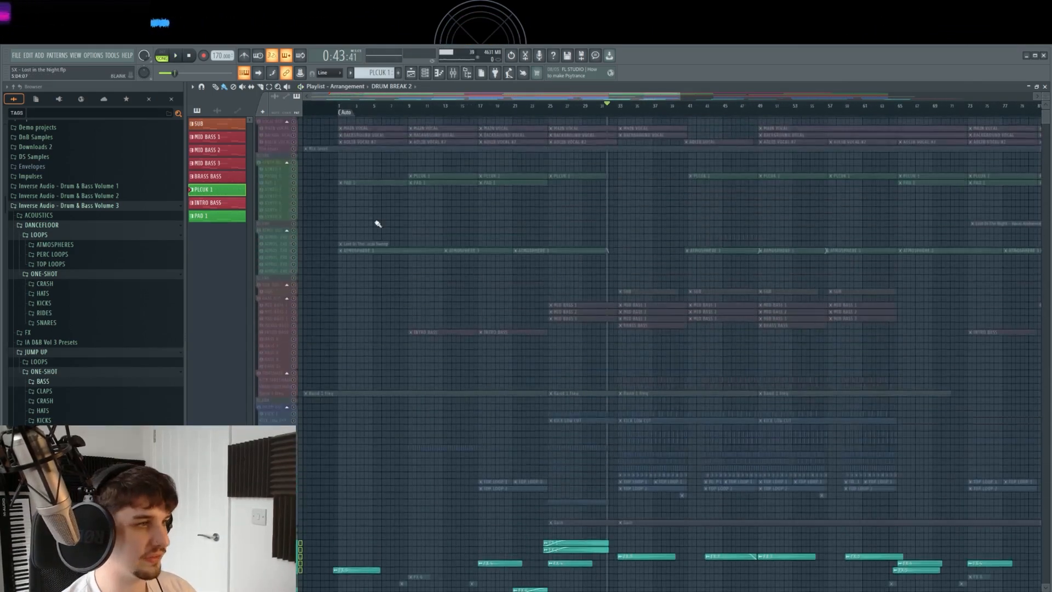
right_click(296, 183)
right_click(295, 183)
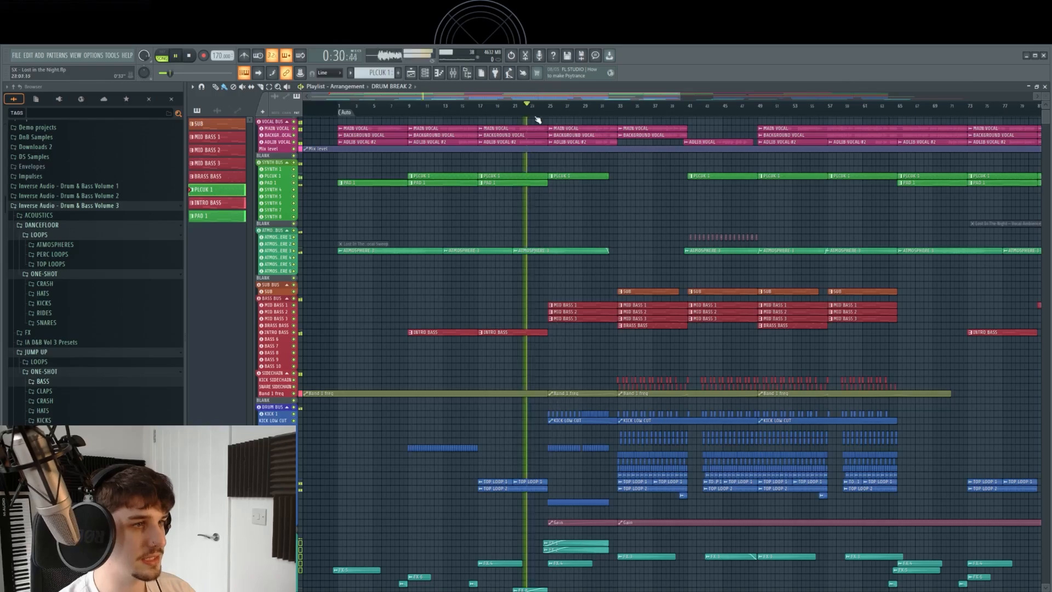
Listen to the full arrangement through the build-up into the drop at bar 33 and stop playback
scroll(643, 266, down, 2)
scroll(571, 199, up, 3)
drag(612, 260, 696, 274)
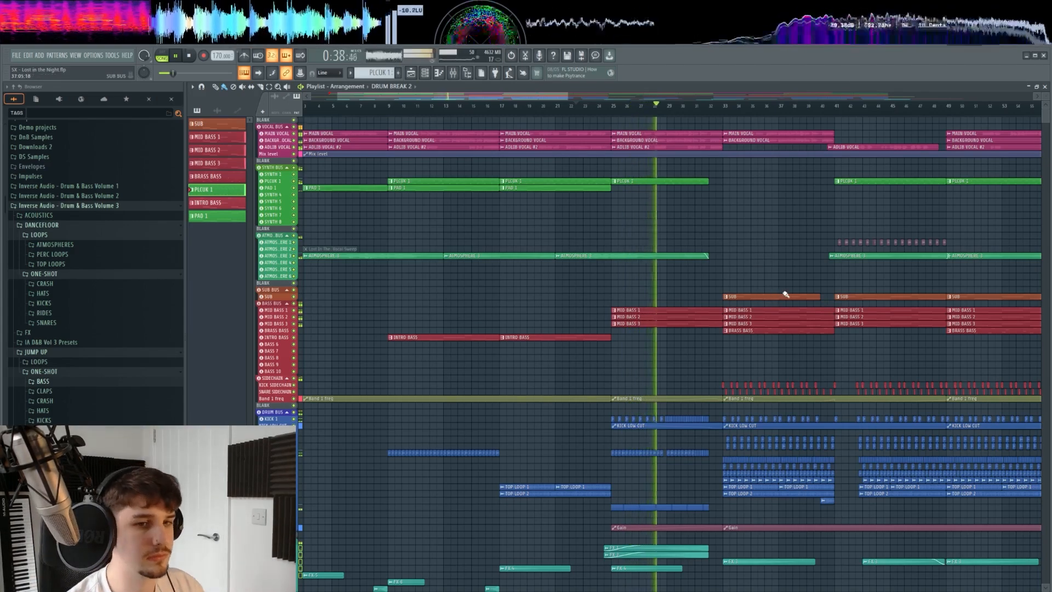
scroll(779, 263, up, 2)
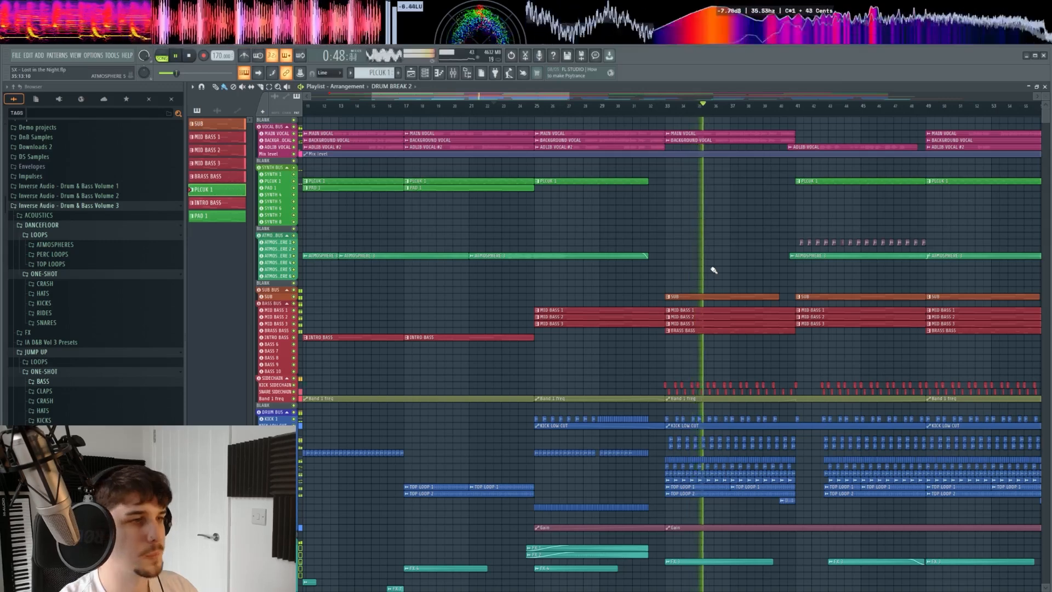
key(space)
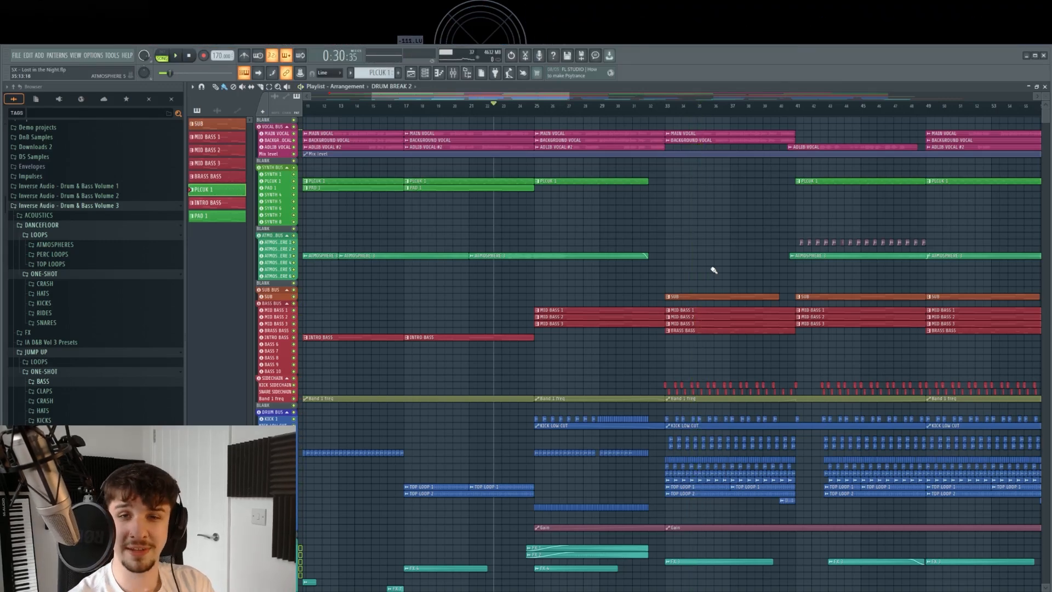